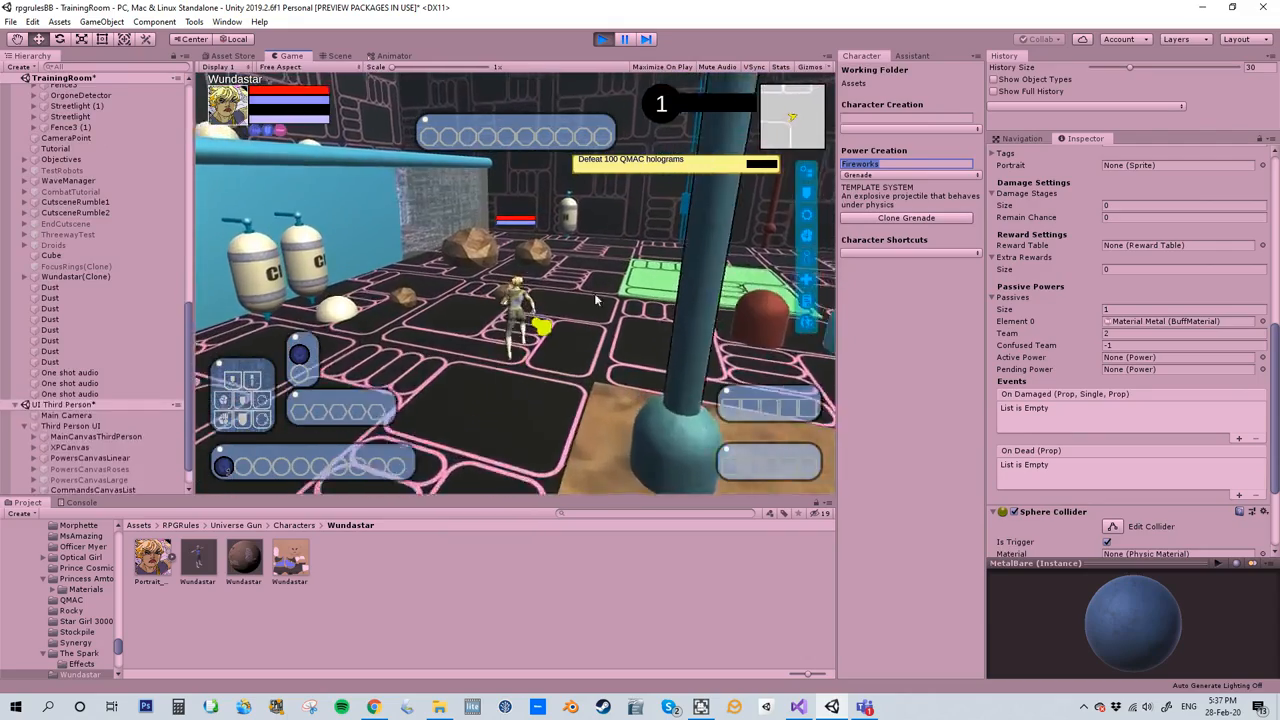
# - Playtest throwing a small rock with the character near the canisters and head toward the metal crates
pyautogui.press('w')
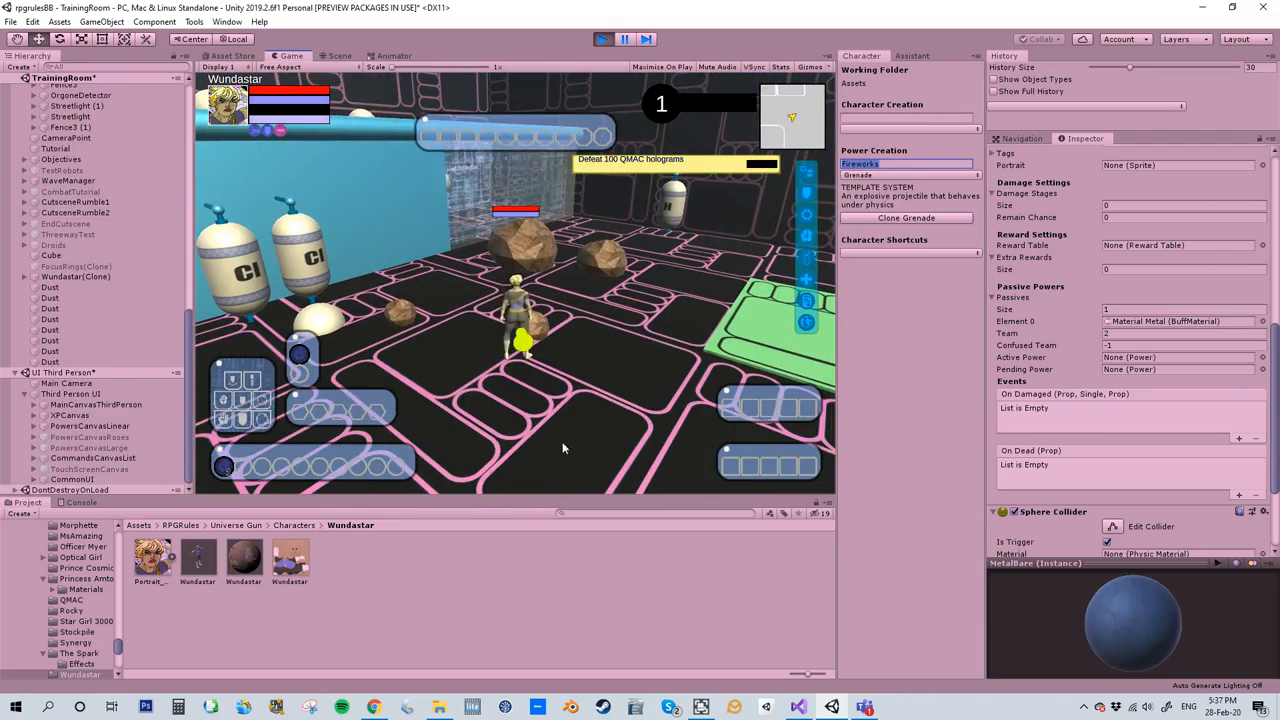
pyautogui.click(530, 473)
pyautogui.moveTo(595, 323); pyautogui.dragTo(468, 335, button='right')
pyautogui.click(480, 479)
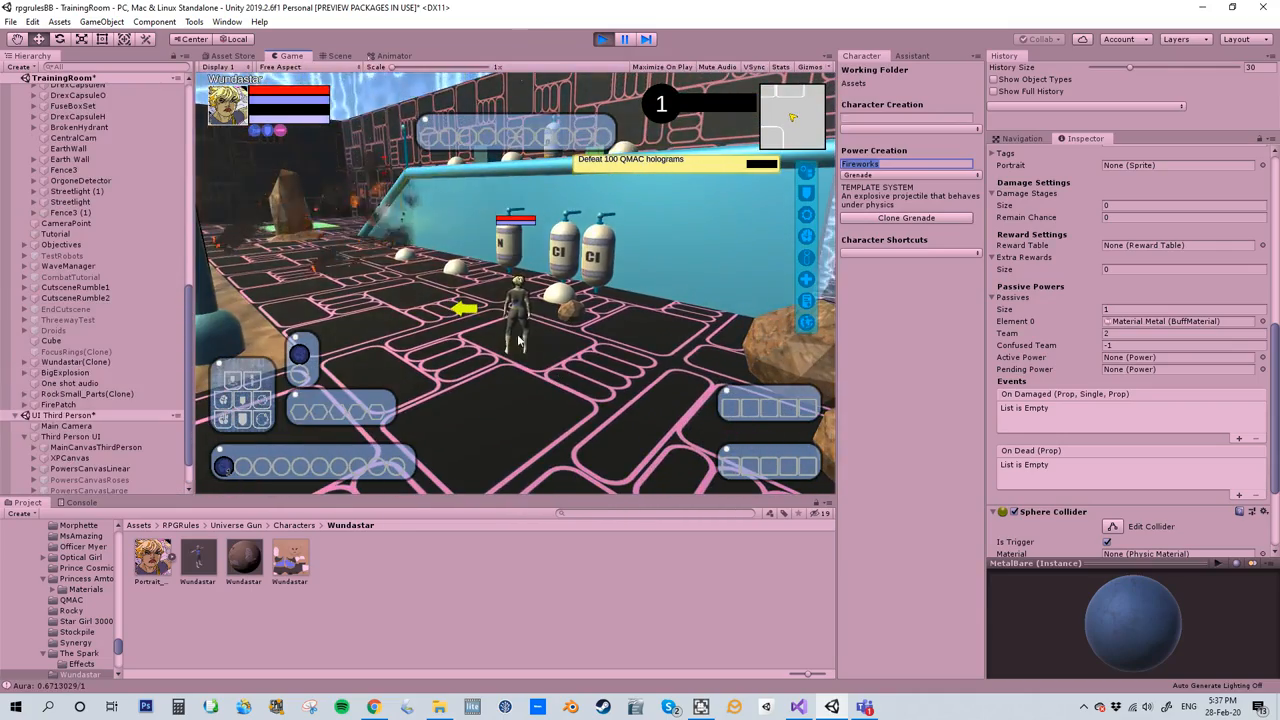
pyautogui.moveTo(556, 388); pyautogui.dragTo(1216, 308, button='right')
pyautogui.moveTo(520, 322); pyautogui.dragTo(1000, 322, button='right')
pyautogui.press('w')
pyautogui.moveTo(489, 343); pyautogui.dragTo(416, 302, button='right')
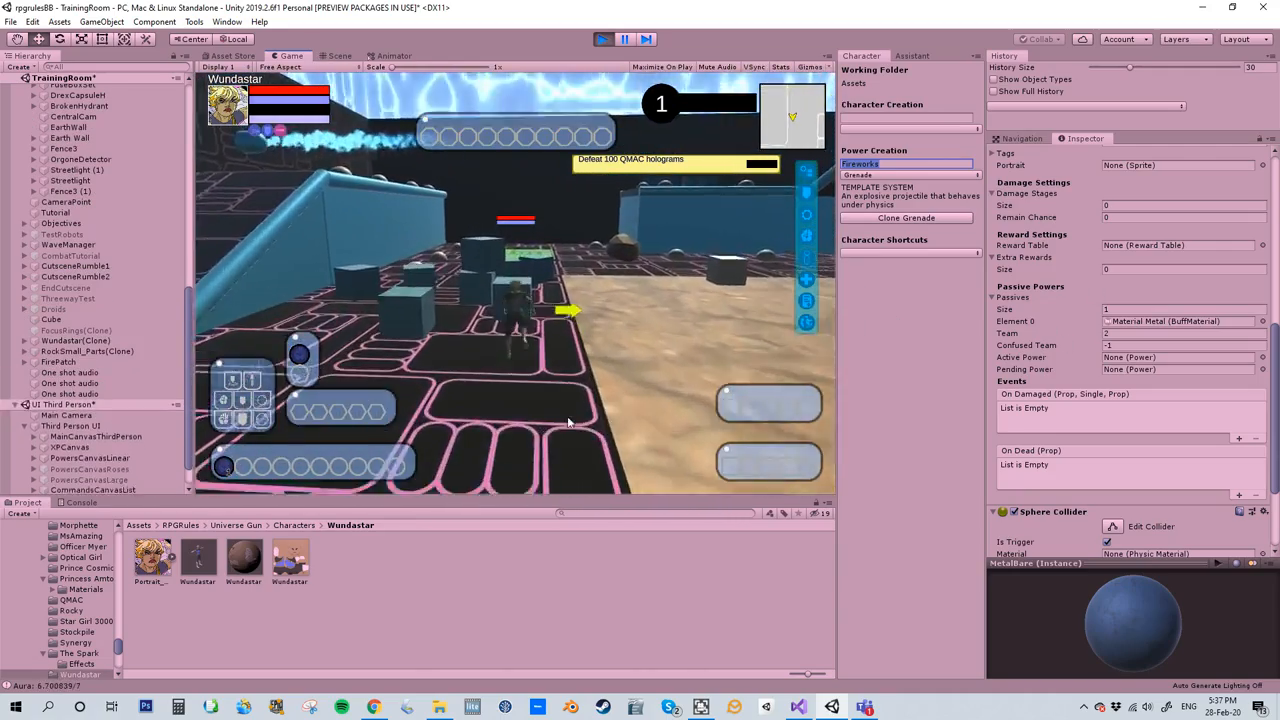
# - Pick up a metal crate beside the sandy area with the character and throw it
pyautogui.press('w')
pyautogui.click(511, 471)
pyautogui.moveTo(530, 405); pyautogui.dragTo(1090, 277, button='right')
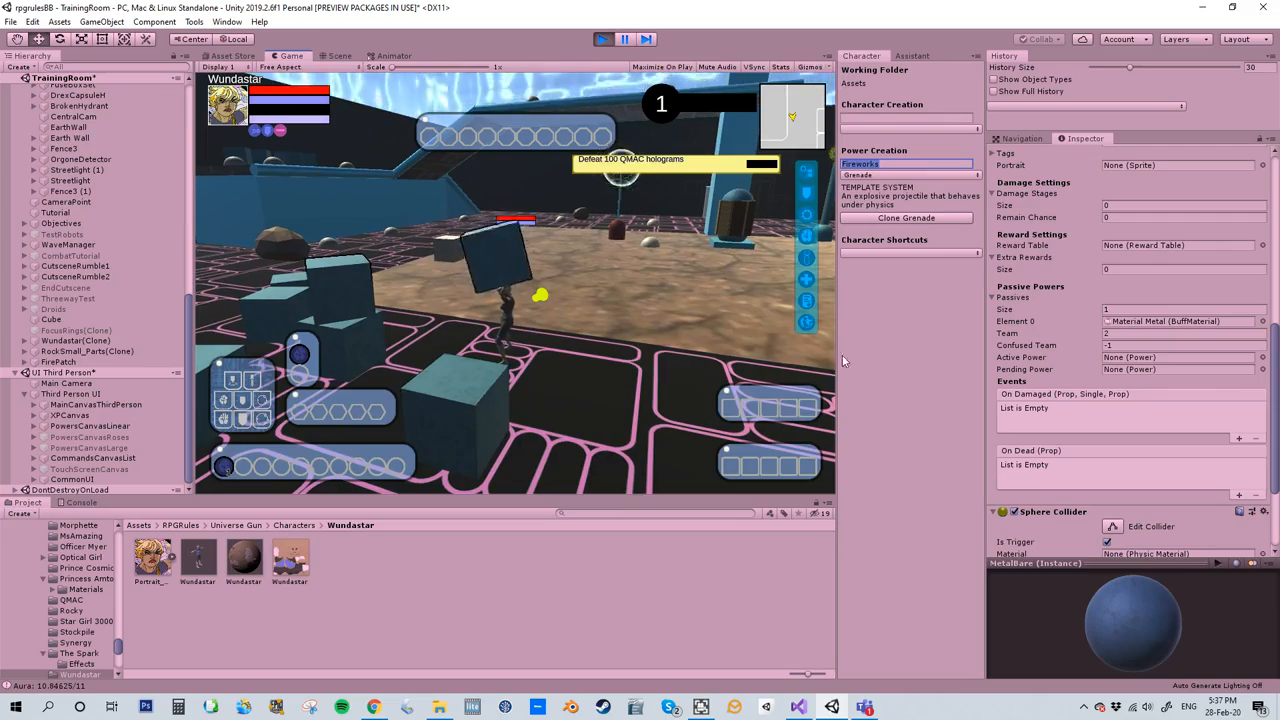
pyautogui.click(534, 475)
pyautogui.moveTo(621, 325); pyautogui.dragTo(347, 338, button='right')
pyautogui.press('w')
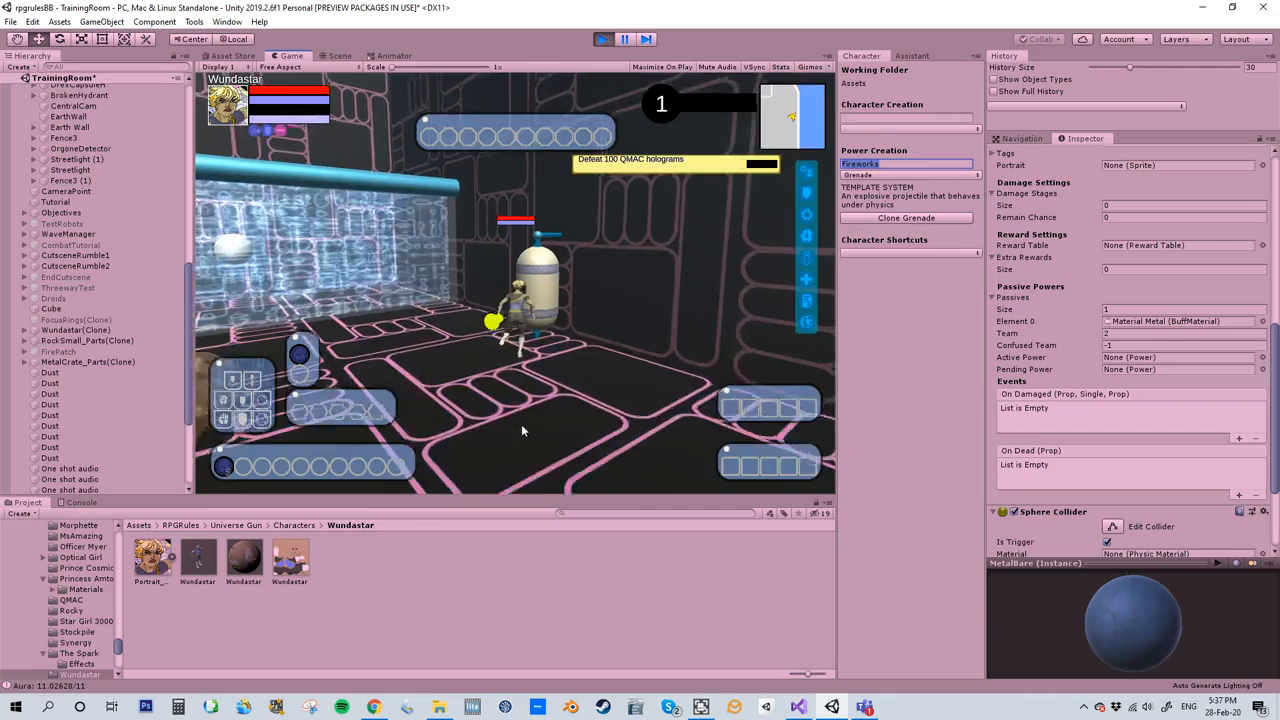
# - Keep playtesting by moving the character from the canister near the wall back toward the crates and sand
pyautogui.click(534, 472)
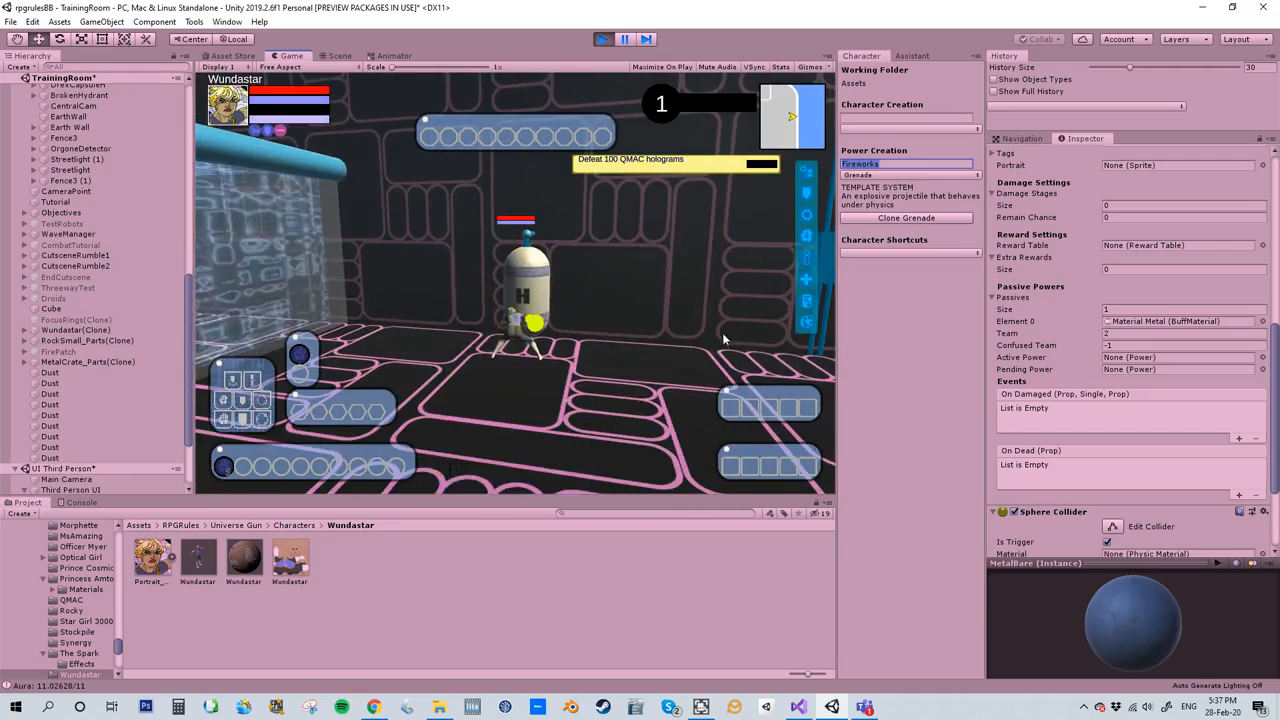
pyautogui.moveTo(632, 273); pyautogui.dragTo(1162, 31, button='right')
pyautogui.press('w')
pyautogui.press('w')
pyautogui.press('s')
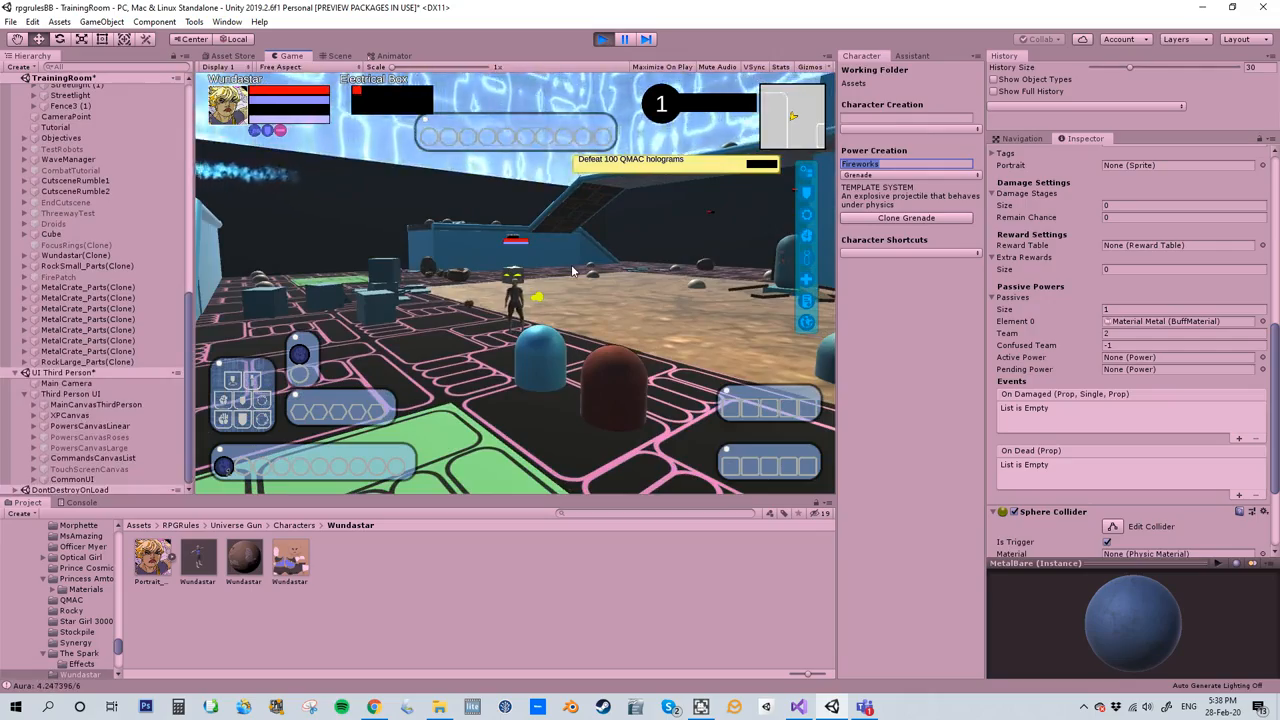
# - Run the character onto the sandy area by the electrical box and stop the playtest
pyautogui.press('w')
pyautogui.press('w')
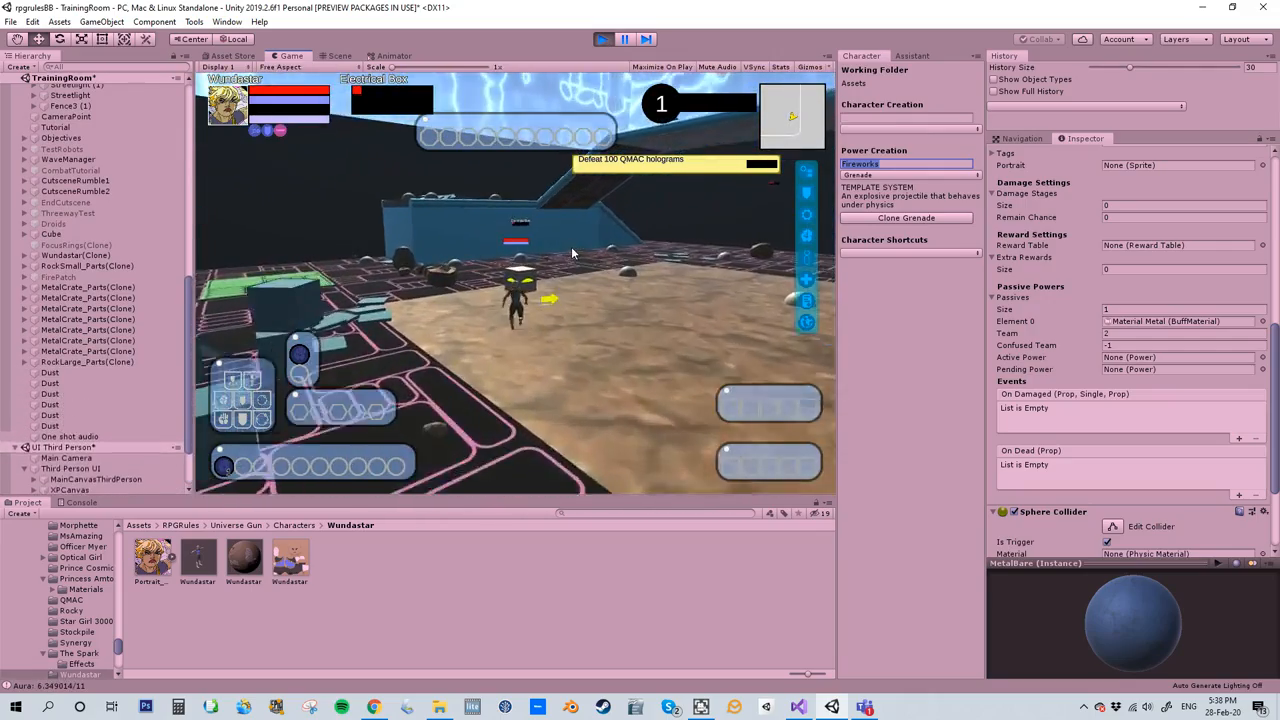
pyautogui.press('w')
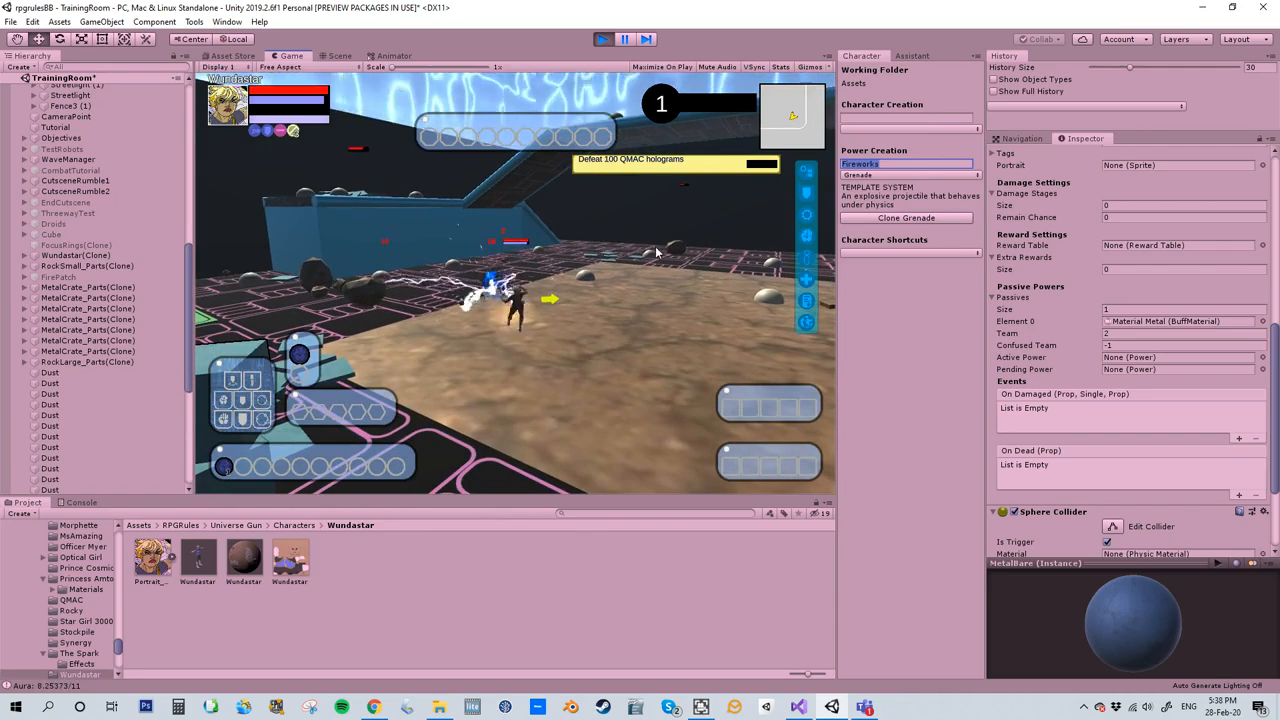
pyautogui.click(604, 41)
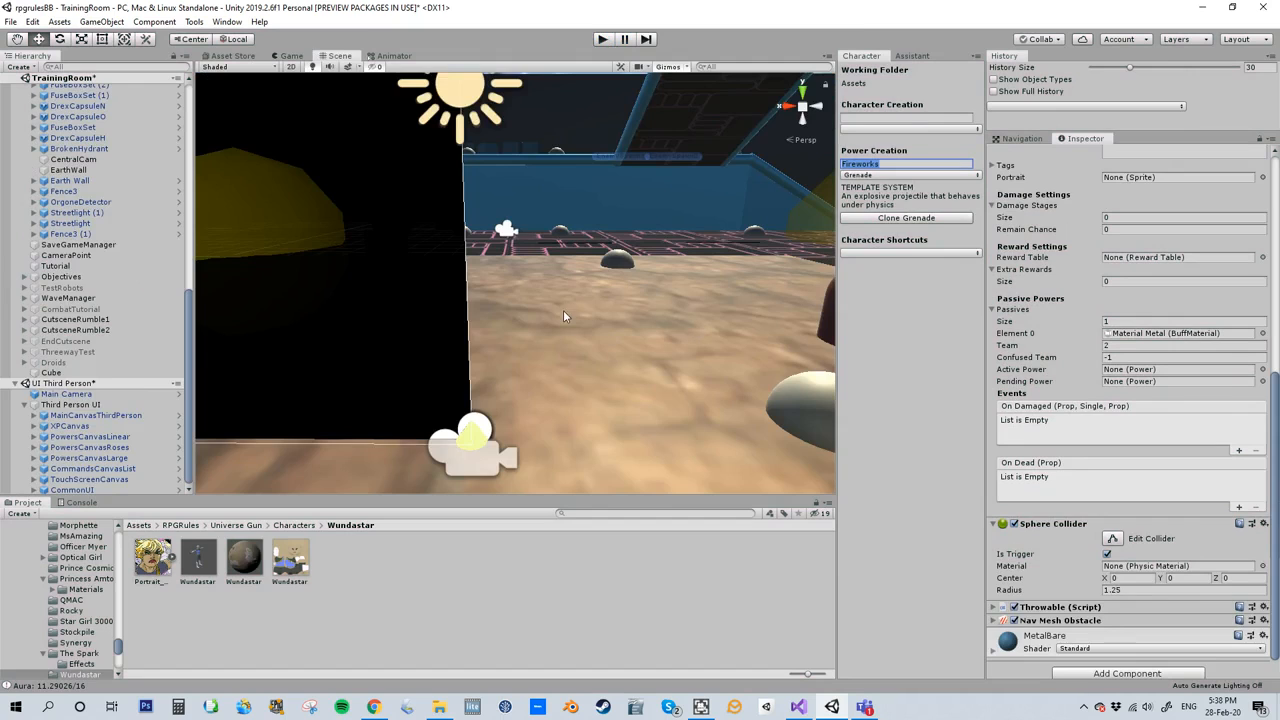
# - Select and frame the Cube object in the scene, and collapse its Prop and Box Collider components
pyautogui.click(67, 374)
pyautogui.press('f')
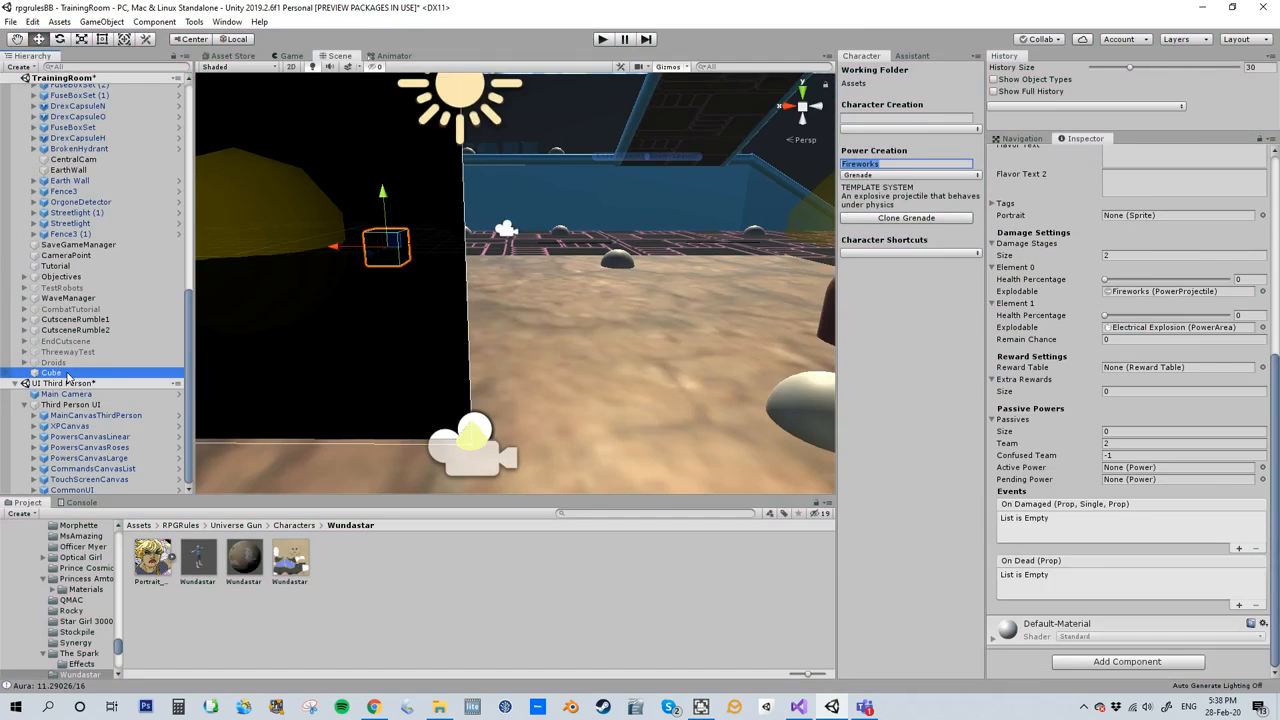
pyautogui.scroll(5, 1020, 357)
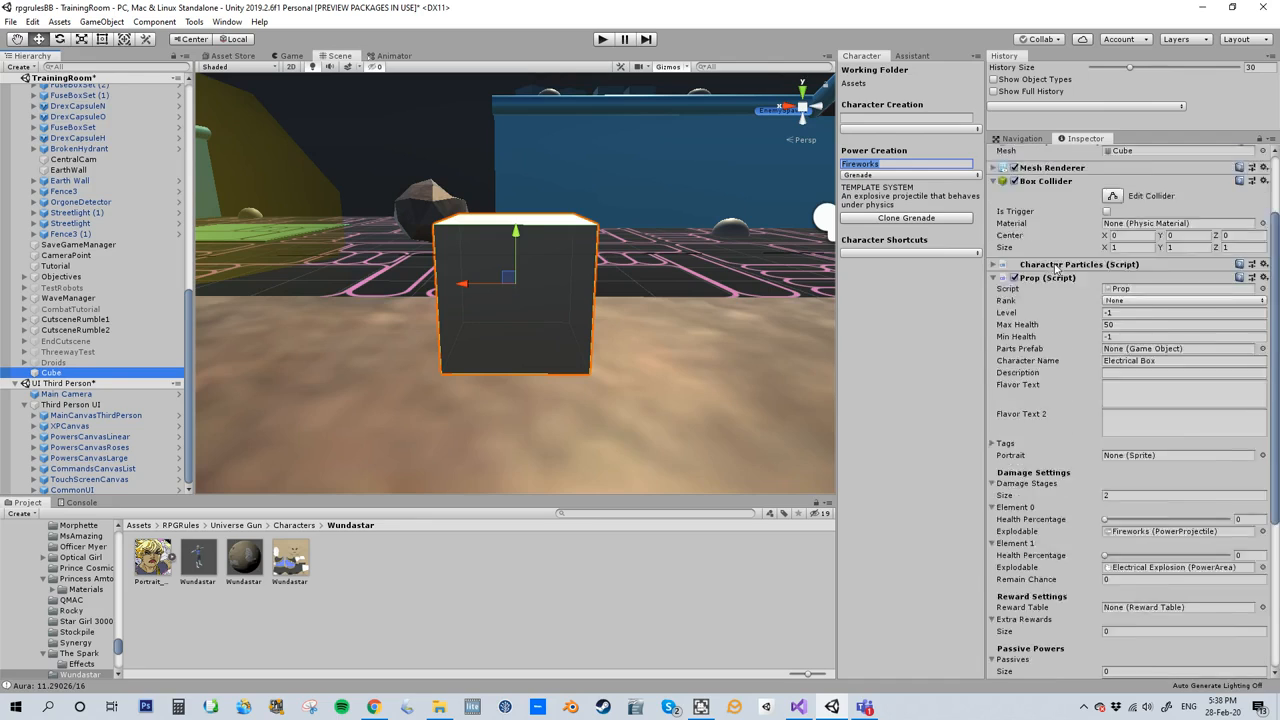
pyautogui.click(1074, 372)
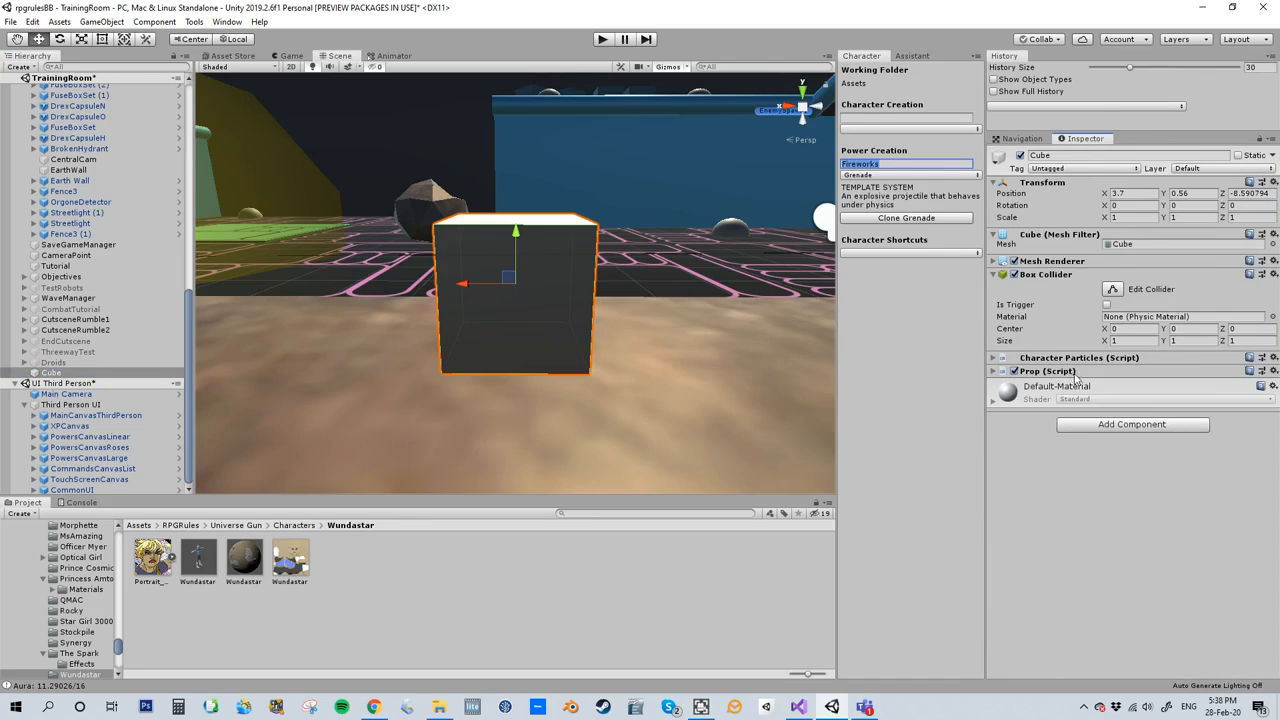
pyautogui.click(995, 275)
# - Add a Throwable component to the cube
pyautogui.click(1087, 355)
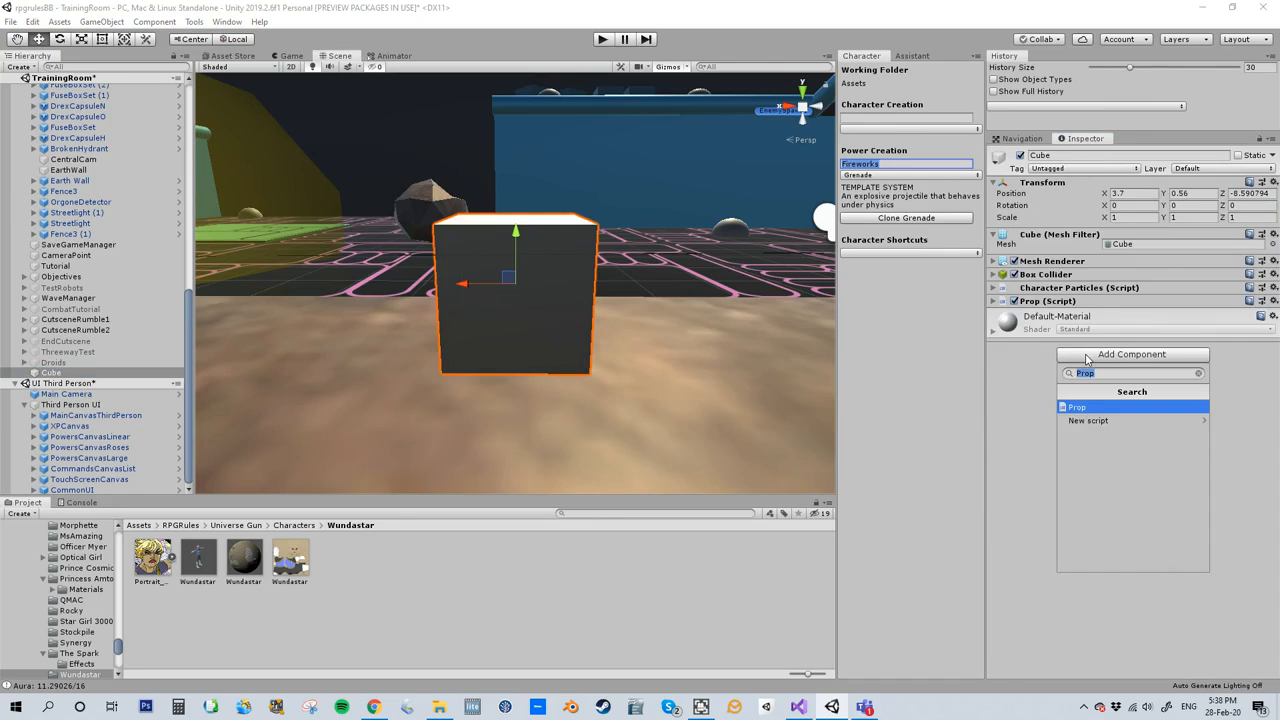
pyautogui.write('Thrw')
pyautogui.press('BackSpace')
pyautogui.write('owable')
pyautogui.click(1139, 407)
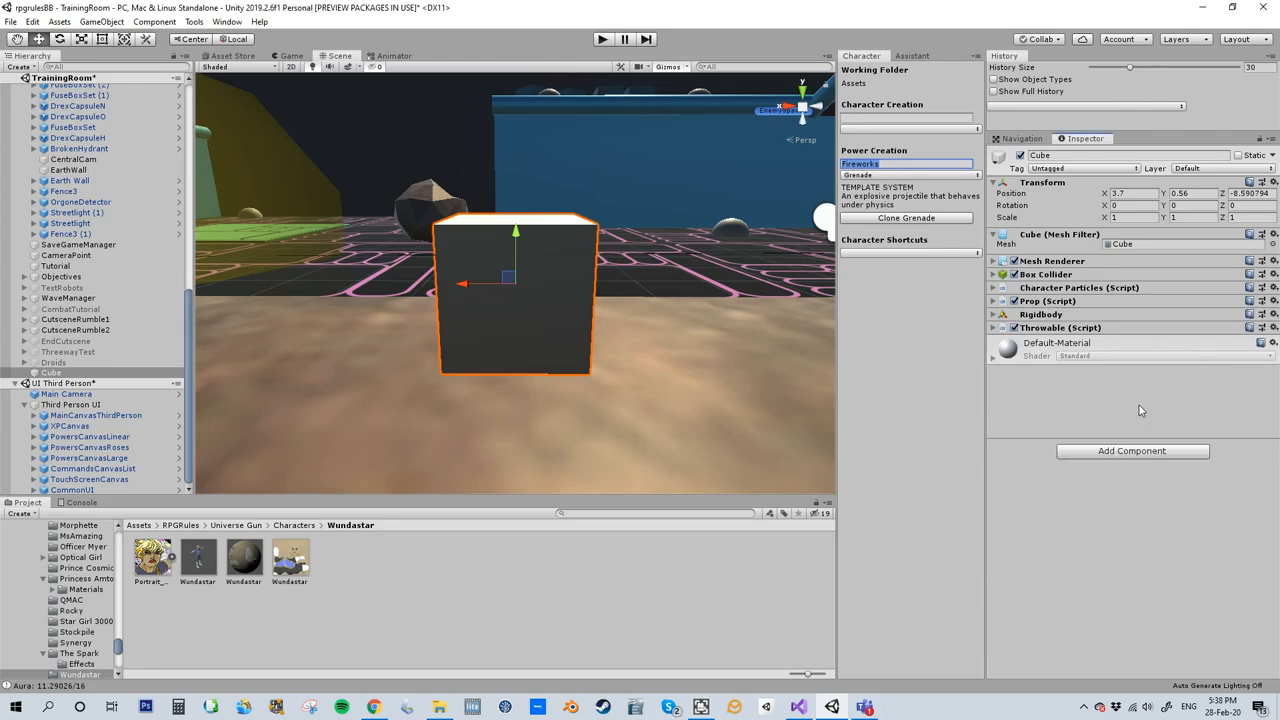
# - Set the mass of the cube's Rigidbody to 20 and collapse that component
pyautogui.click(1053, 316)
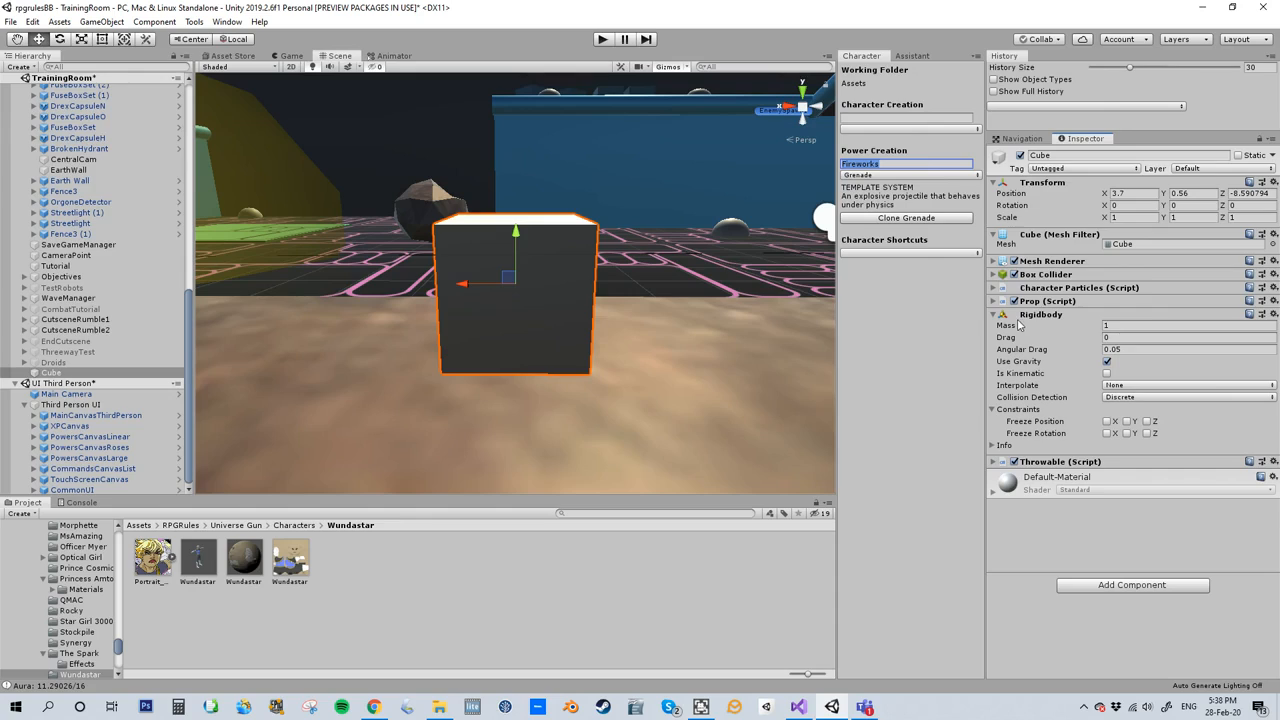
pyautogui.click(1114, 327)
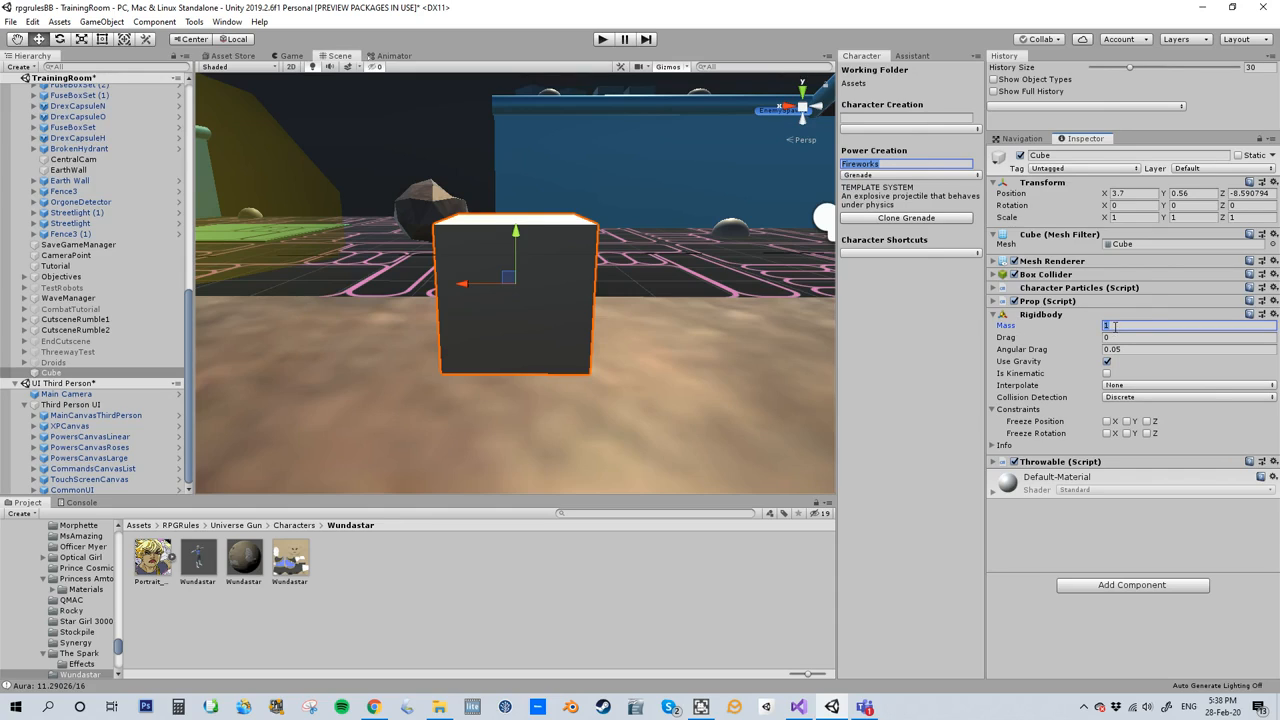
pyautogui.write('20')
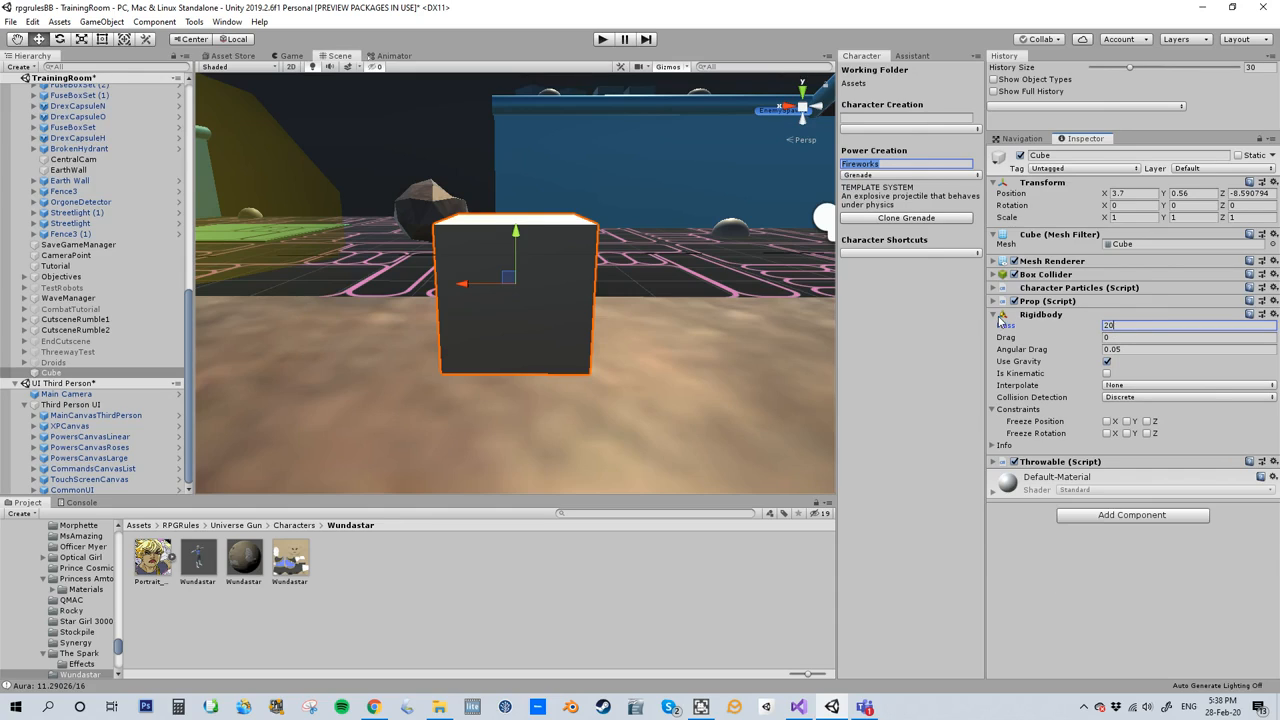
pyautogui.click(995, 316)
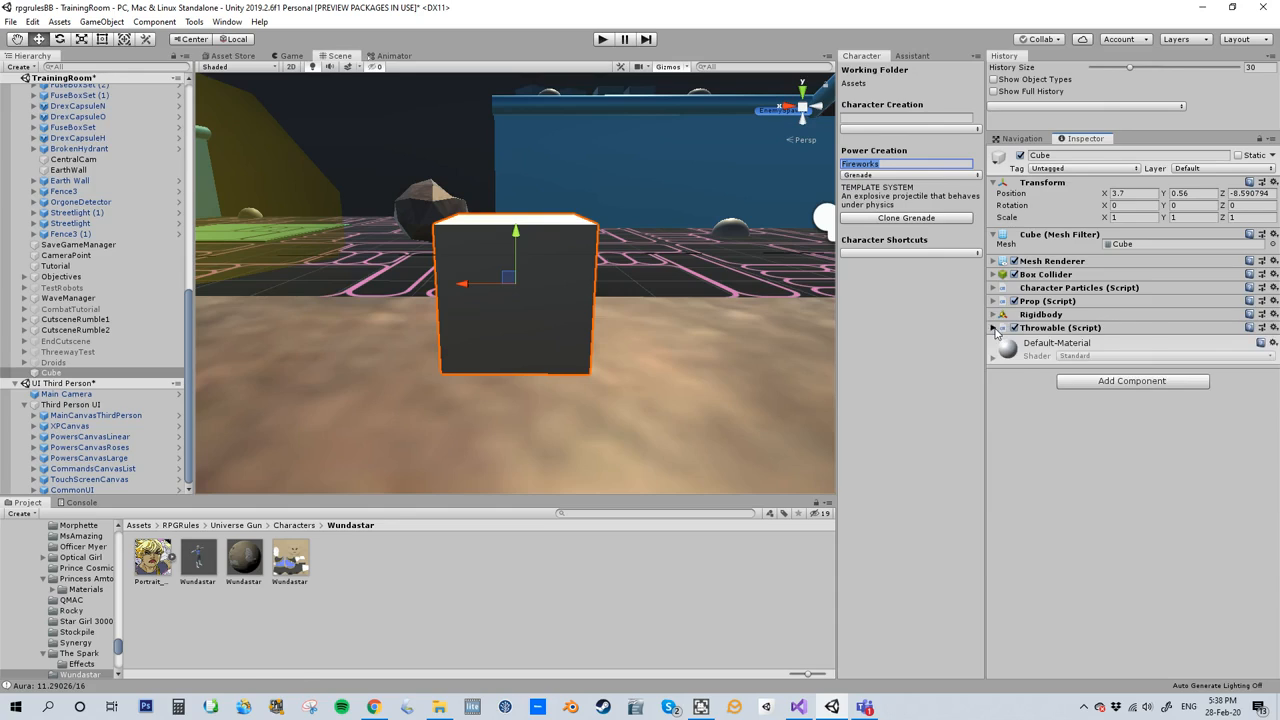
# - Set the Throwable component's object name to "Fireworks Box" and check its Interactions list
pyautogui.click(994, 328)
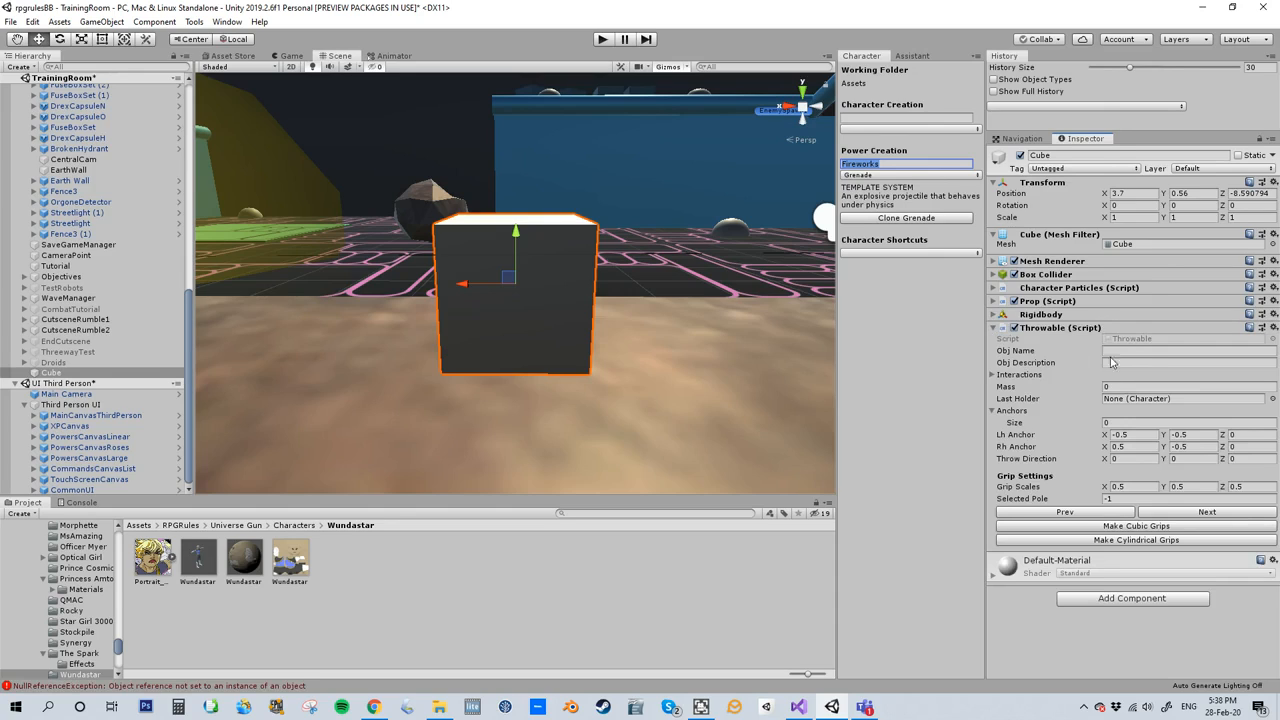
pyautogui.click(1116, 349)
pyautogui.write('Fireworks Box')
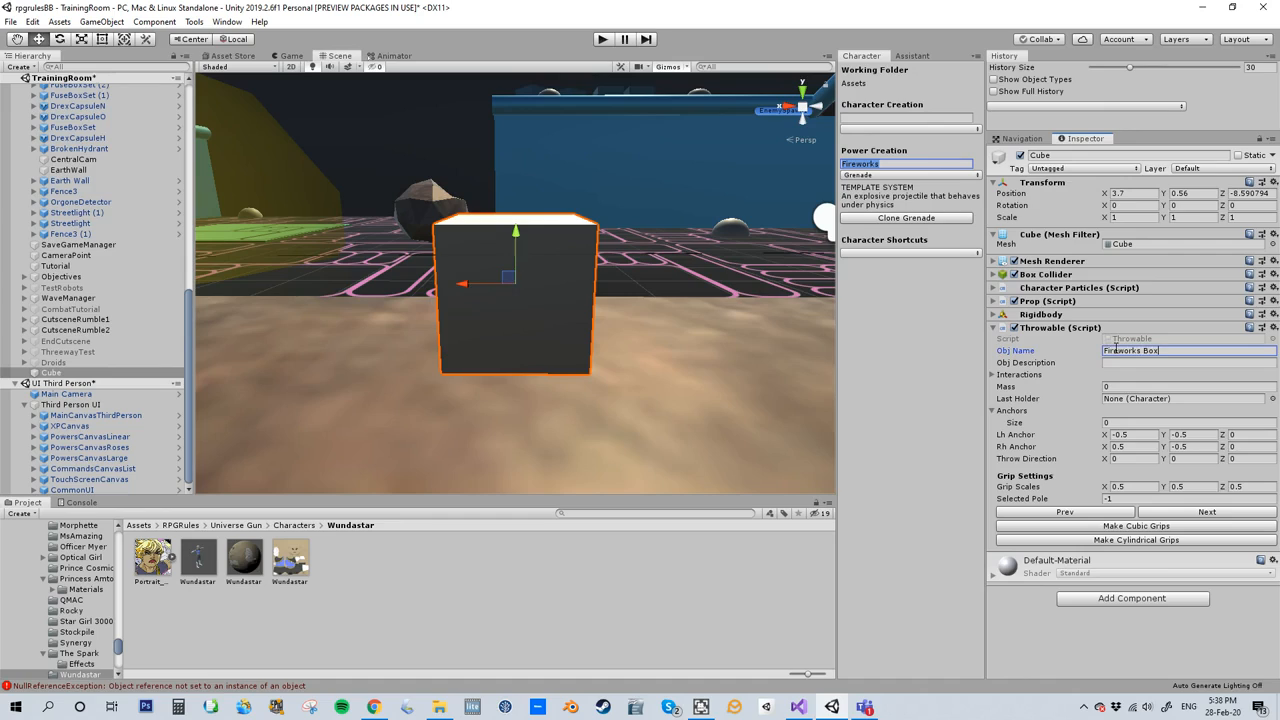
pyautogui.click(1121, 362)
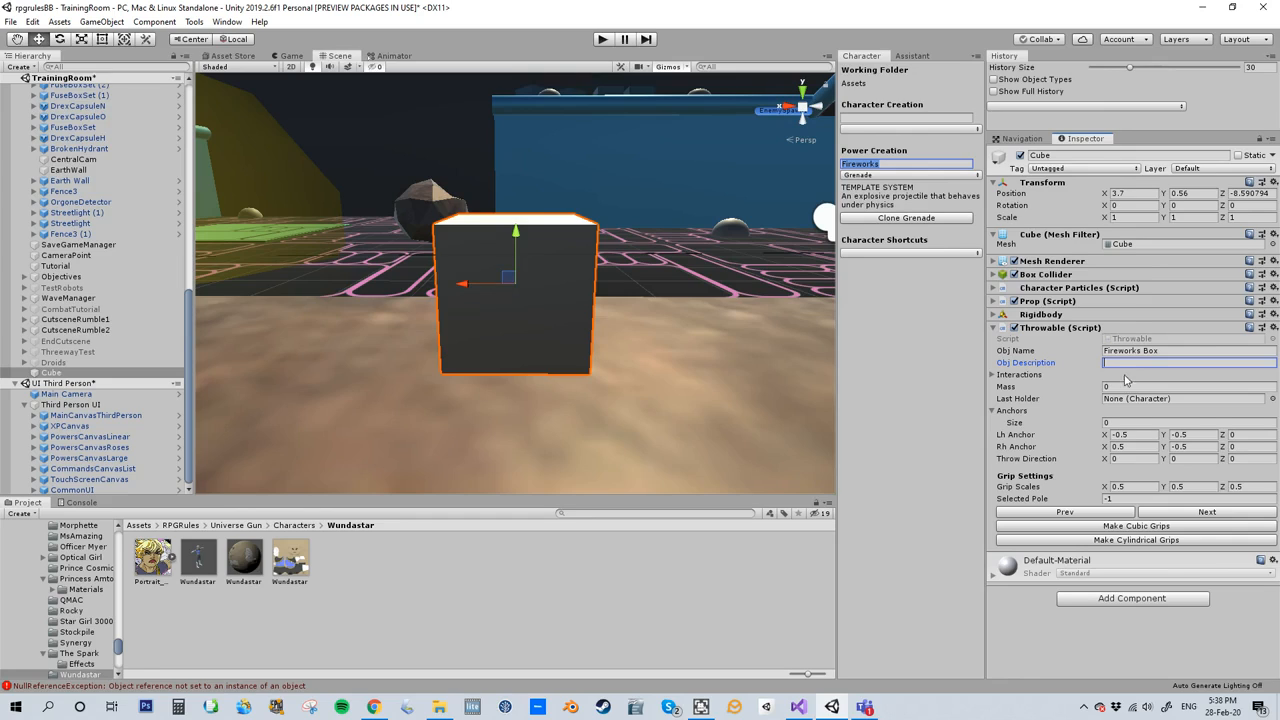
pyautogui.click(994, 375)
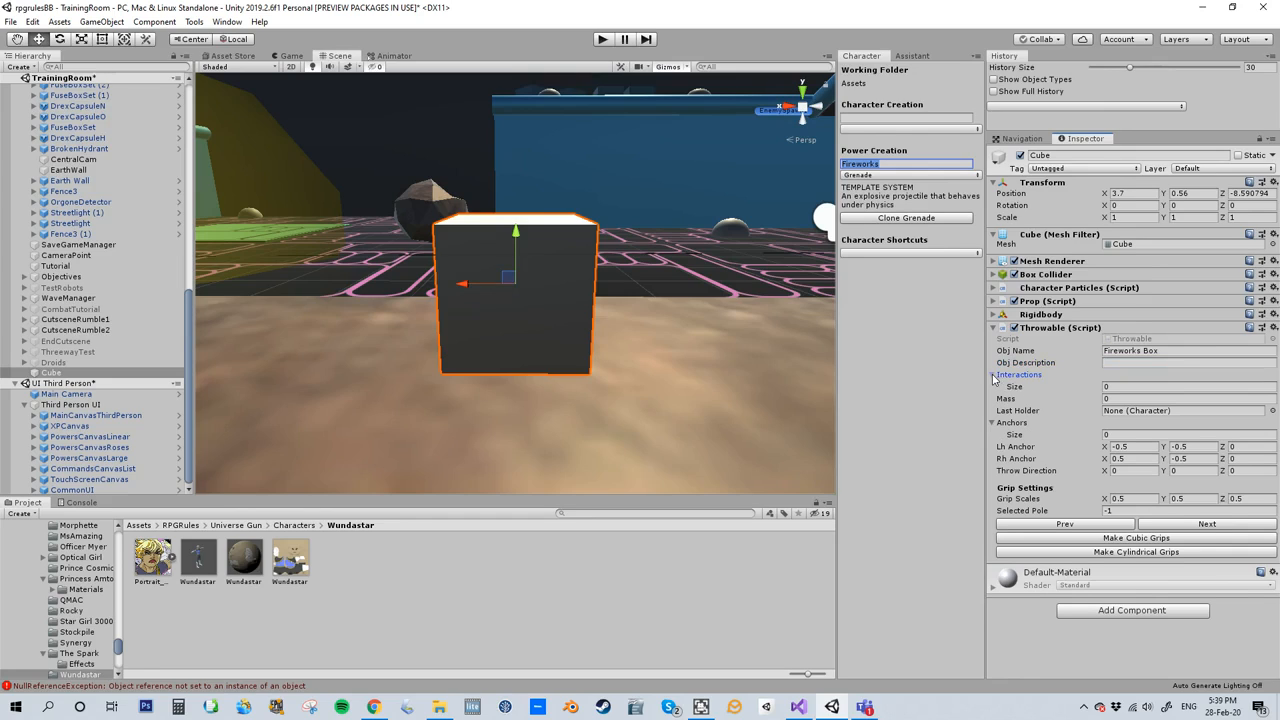
pyautogui.click(994, 376)
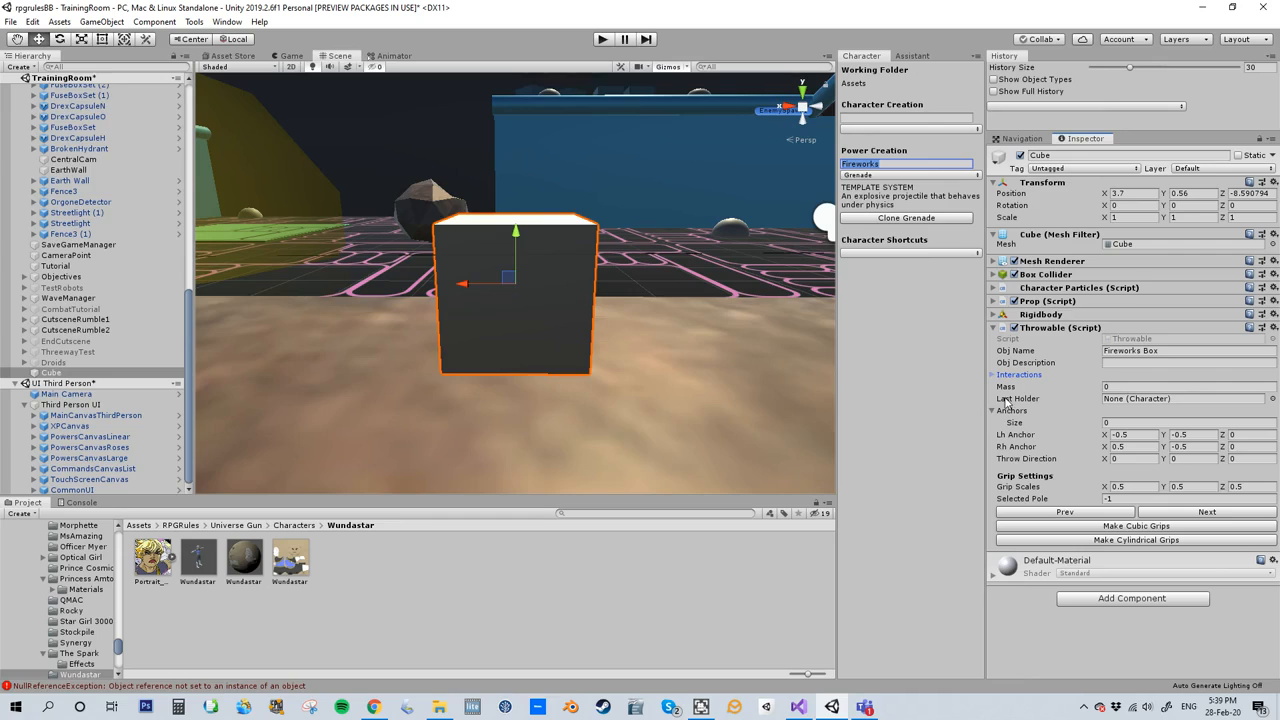
# - Set the Throwable component's mass to 15
pyautogui.moveTo(1006, 391)
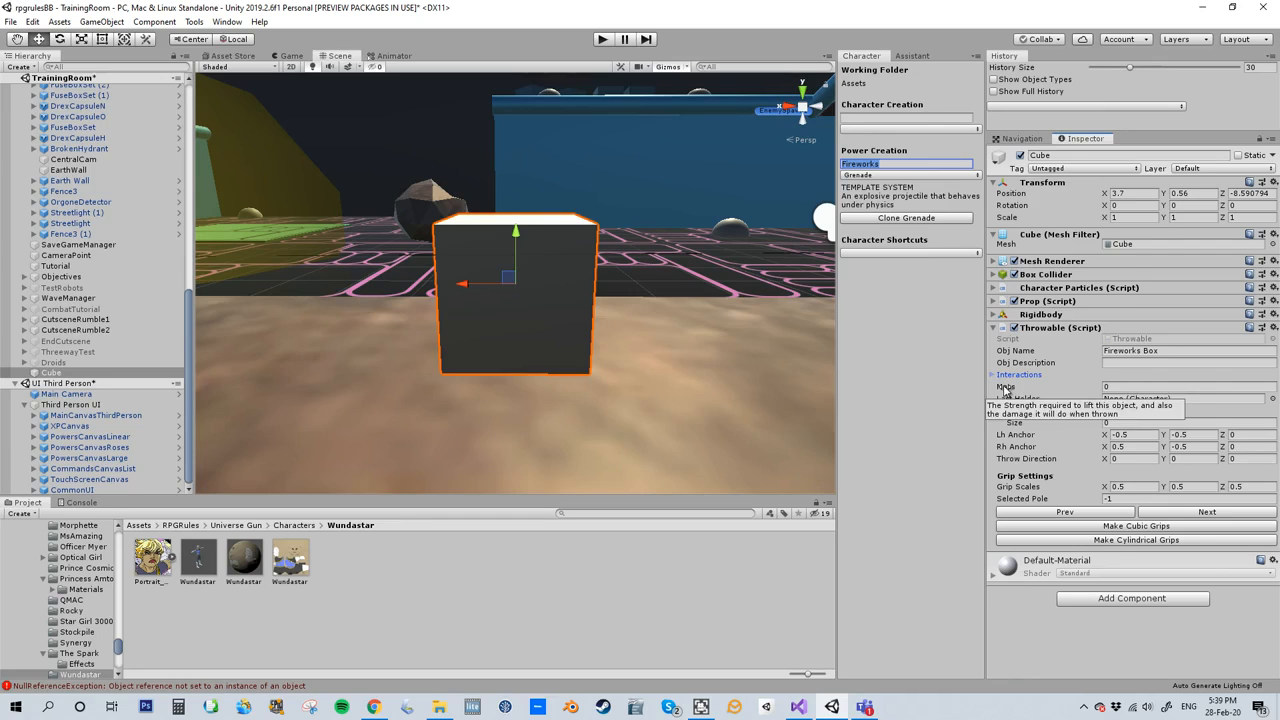
pyautogui.click(1116, 386)
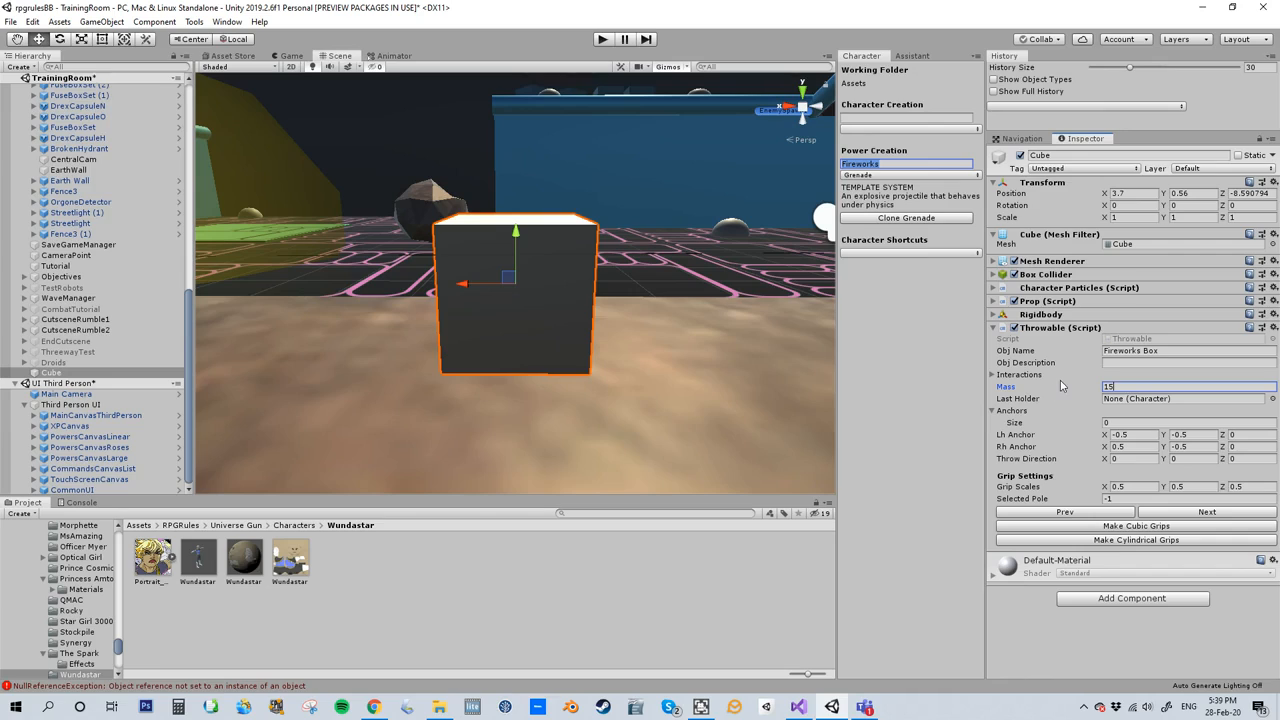
pyautogui.click(1066, 350)
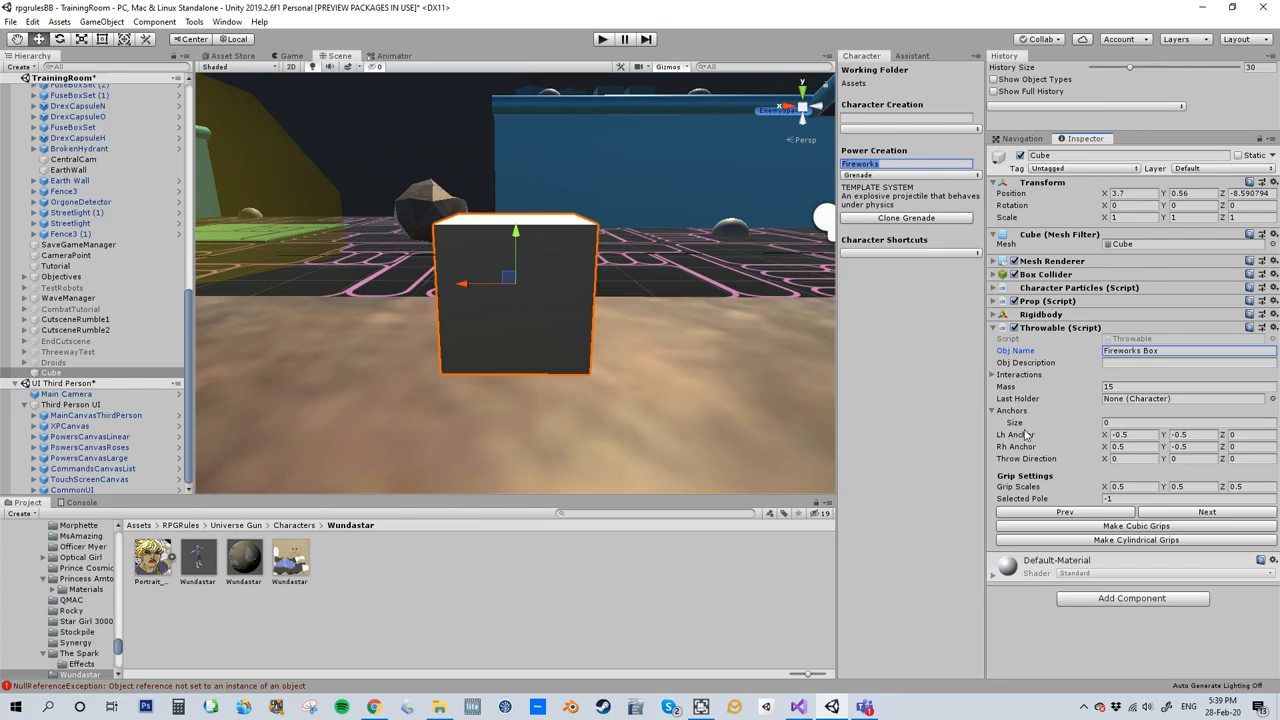
# - Select the existing metal crate beside the sandy area and open its prefab for reference
pyautogui.scroll(-3, 700, 314)
pyautogui.moveTo(626, 294); pyautogui.dragTo(430, 229, button='right')
pyautogui.moveTo(650, 333); pyautogui.dragTo(736, 303, button='right')
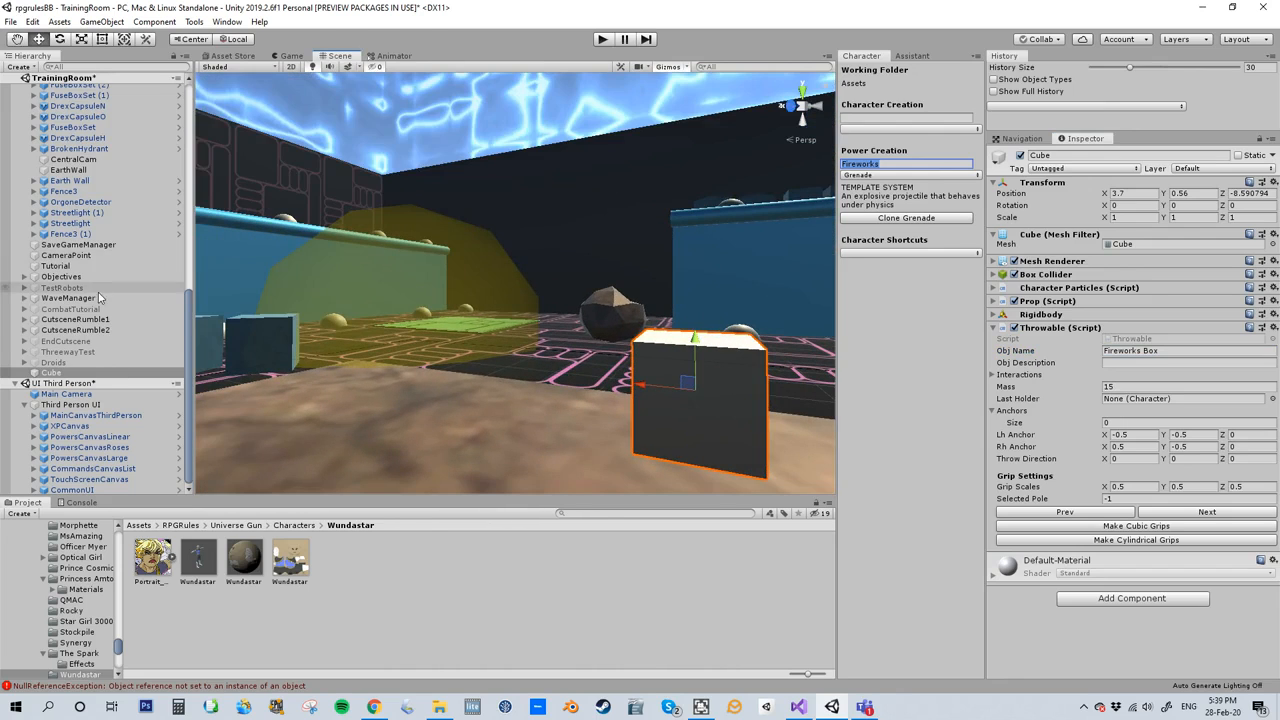
pyautogui.click(258, 343)
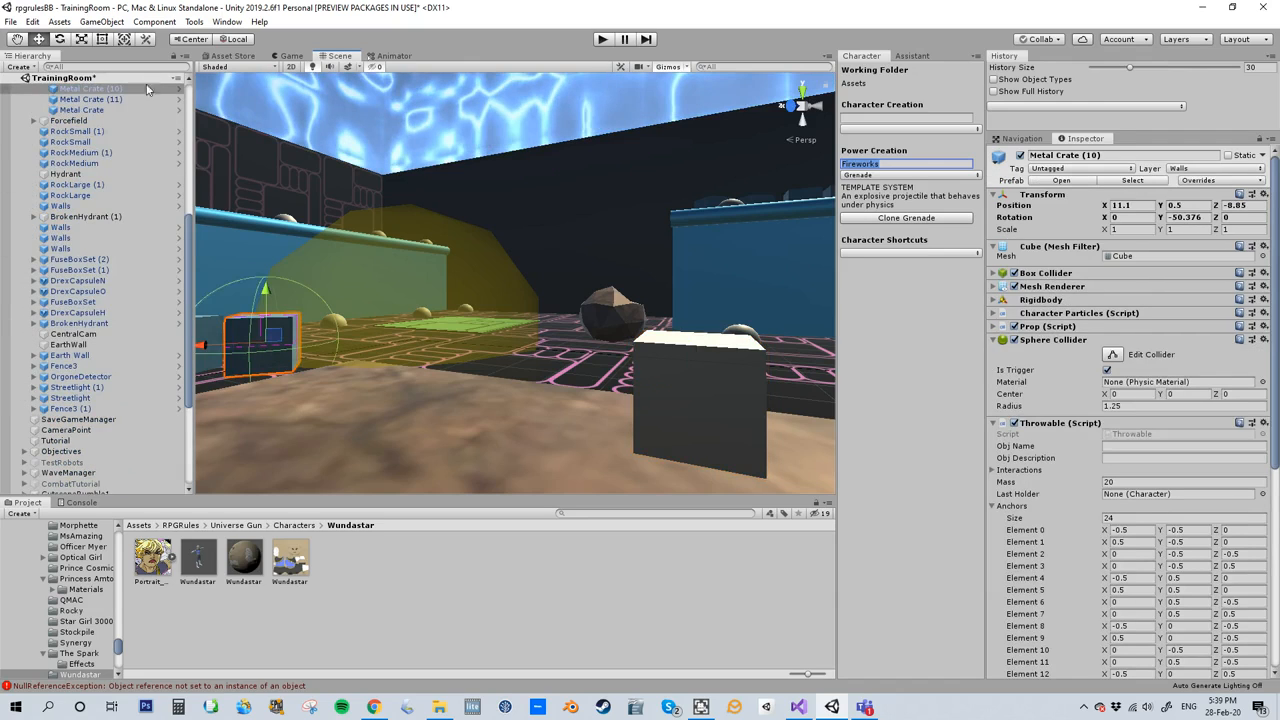
pyautogui.click(176, 88)
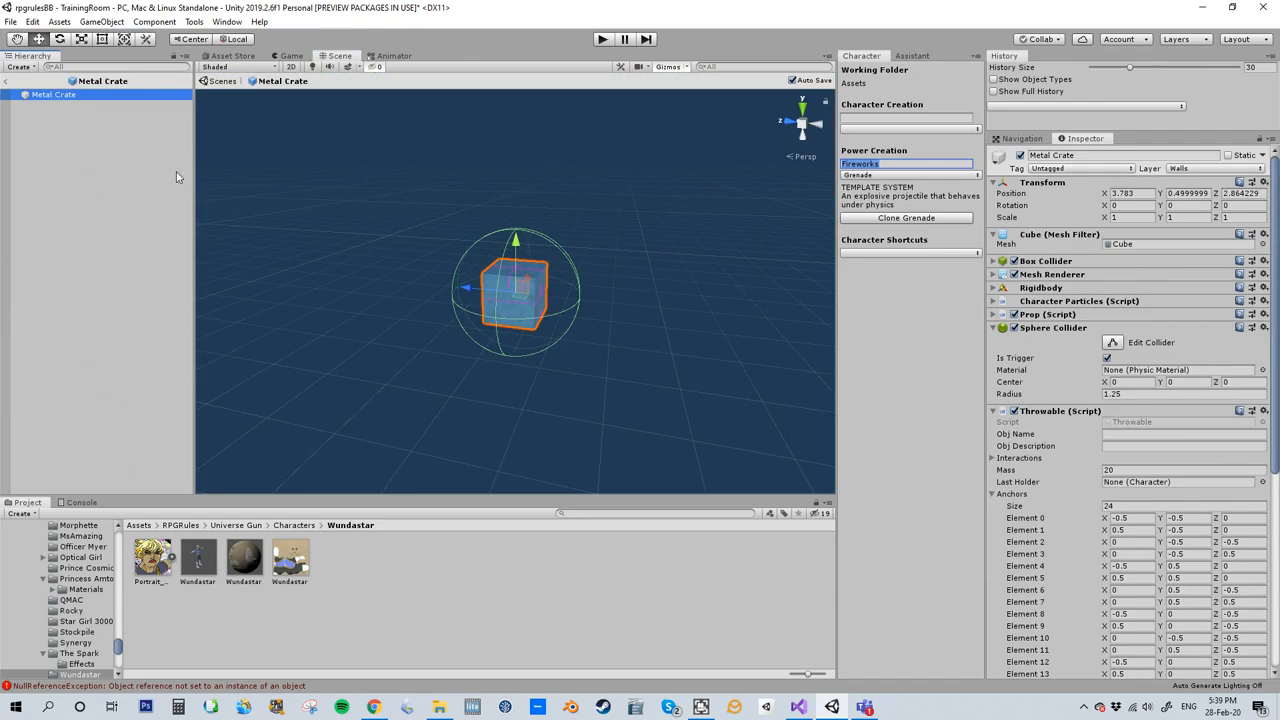
# - Examine the metal crate's Throwable anchors by stepping through its grip poles one after another
pyautogui.scroll(-3, 1103, 540)
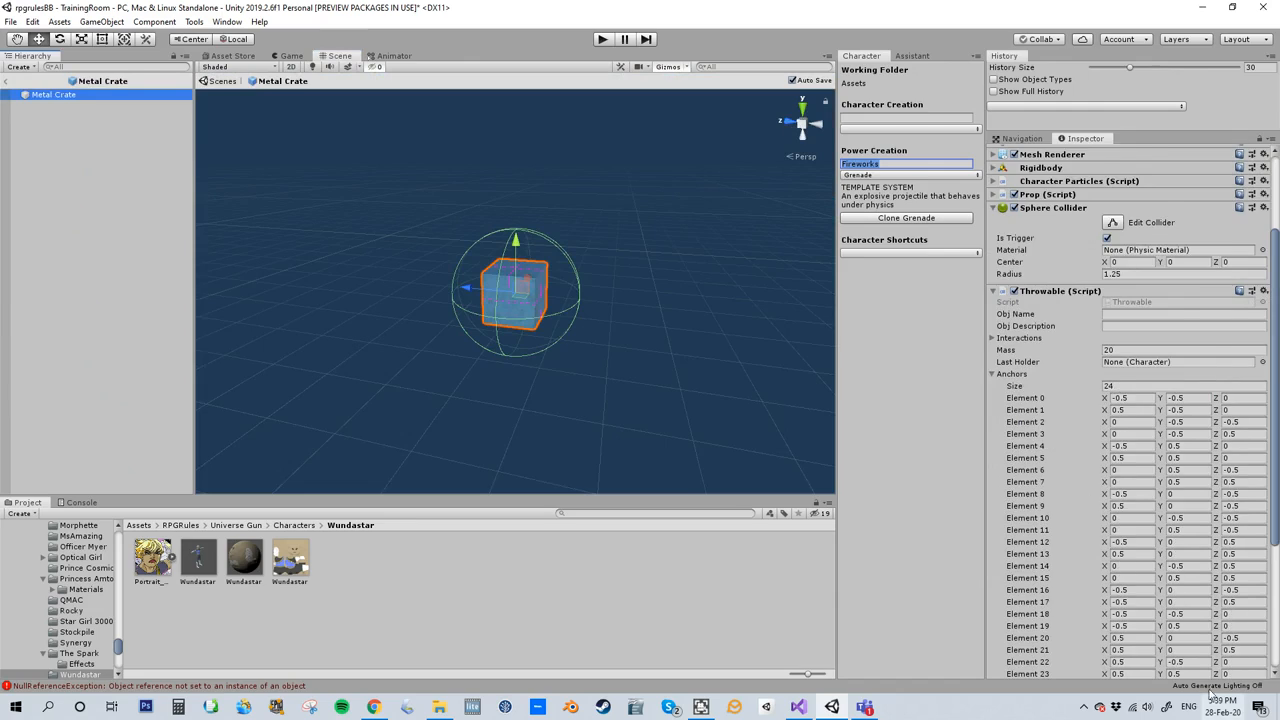
pyautogui.scroll(-3, 1097, 522)
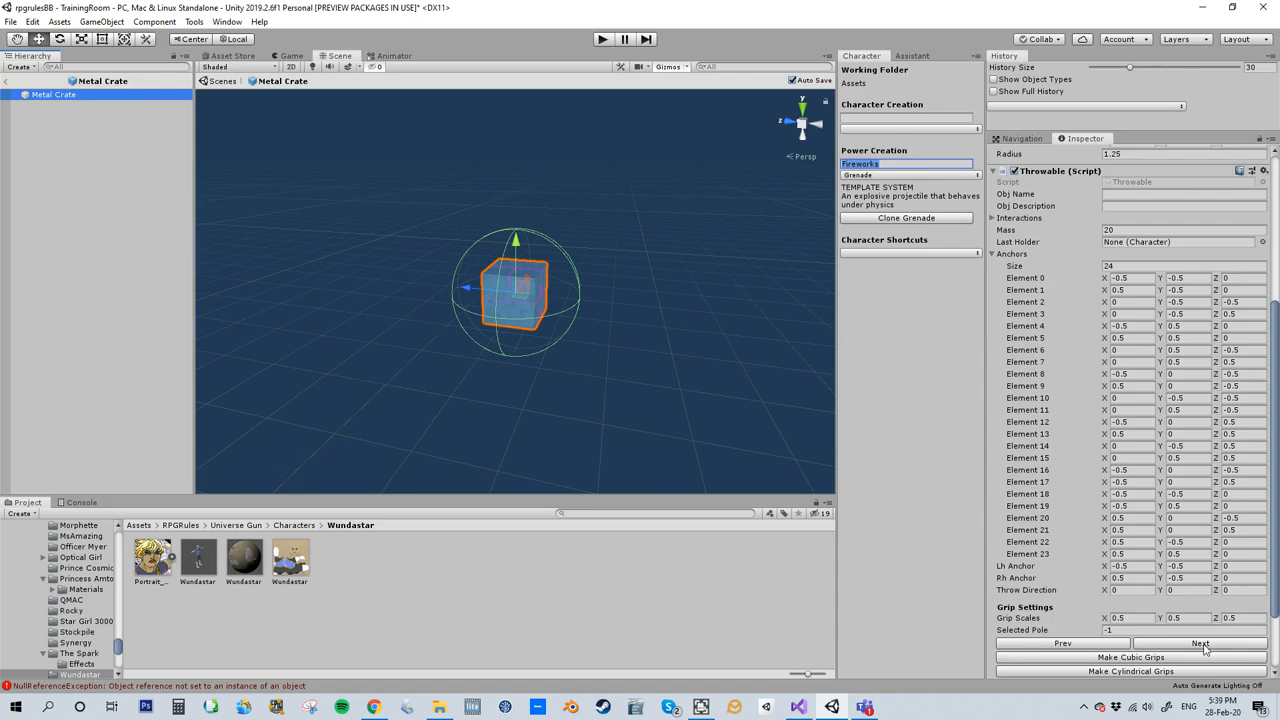
pyautogui.scroll(5, 486, 303)
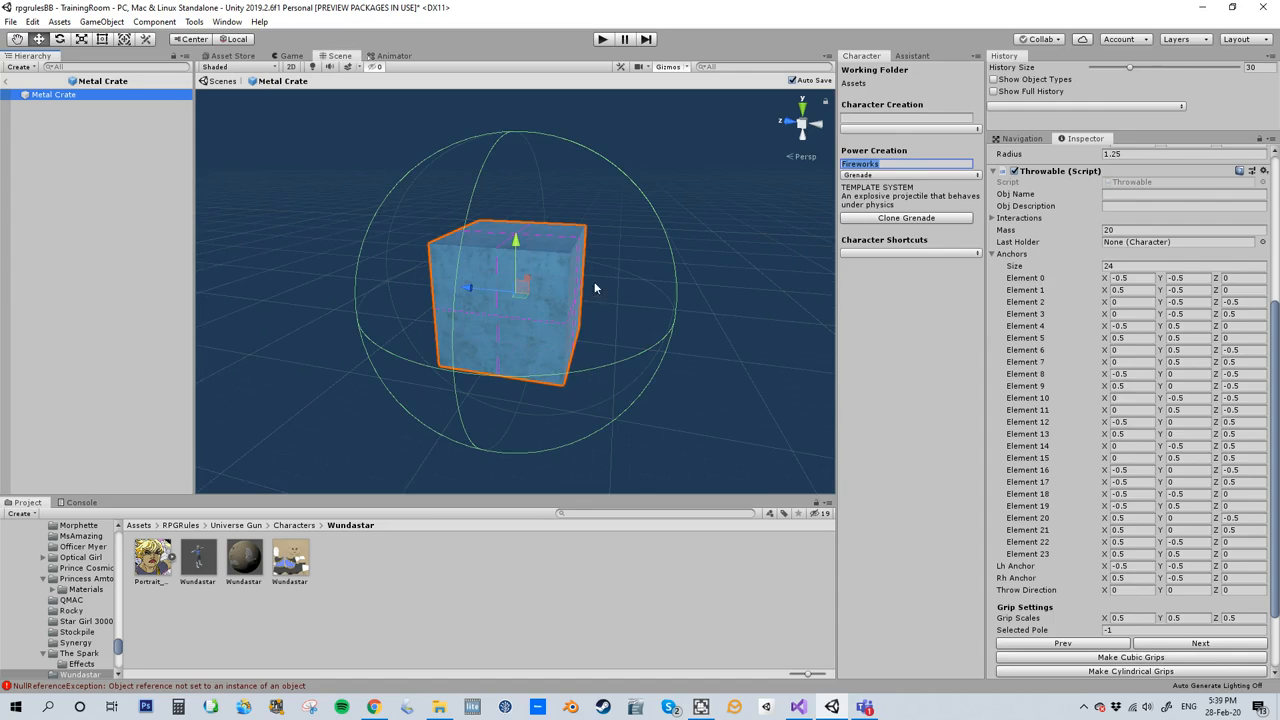
pyautogui.click(1188, 645)
pyautogui.click(1186, 644)
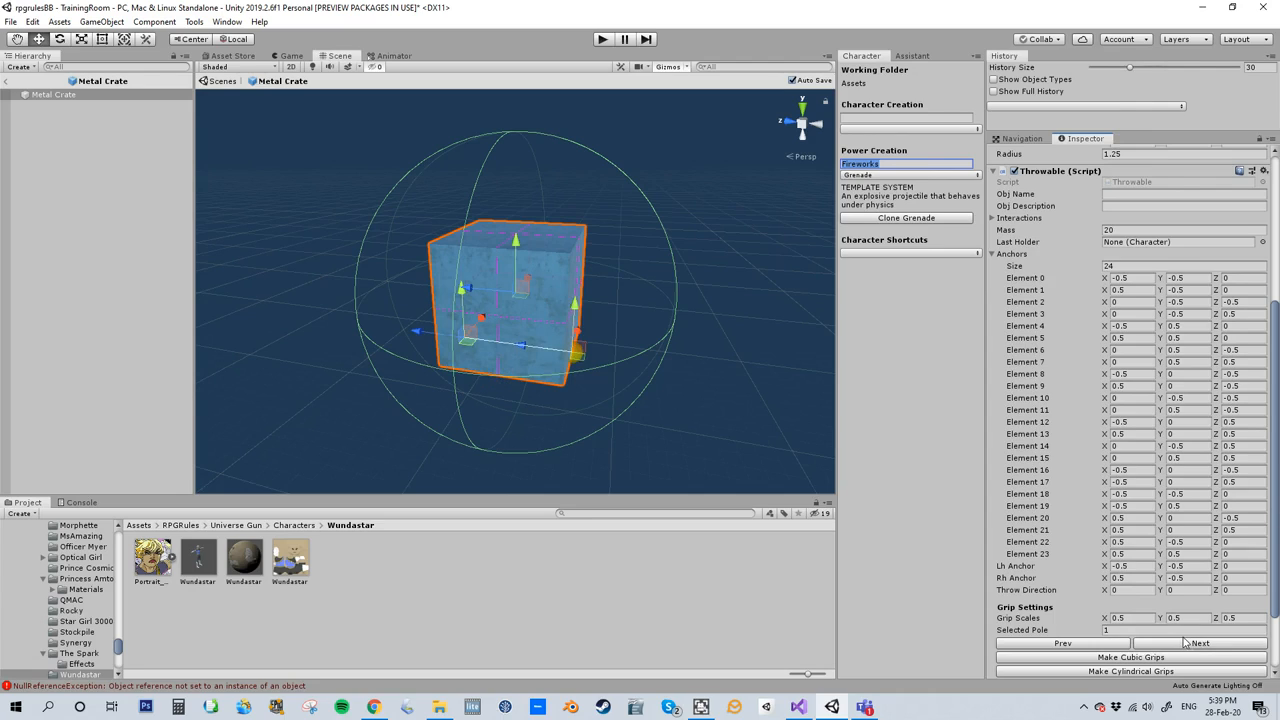
pyautogui.click(1182, 644)
pyautogui.click(1181, 644)
pyautogui.click(1180, 645)
pyautogui.click(1179, 646)
pyautogui.click(1178, 646)
pyautogui.click(1178, 646)
pyautogui.click(1178, 646)
pyautogui.click(1178, 646)
pyautogui.click(1178, 646)
pyautogui.click(1178, 646)
pyautogui.click(1178, 646)
pyautogui.click(1178, 646)
pyautogui.click(1178, 646)
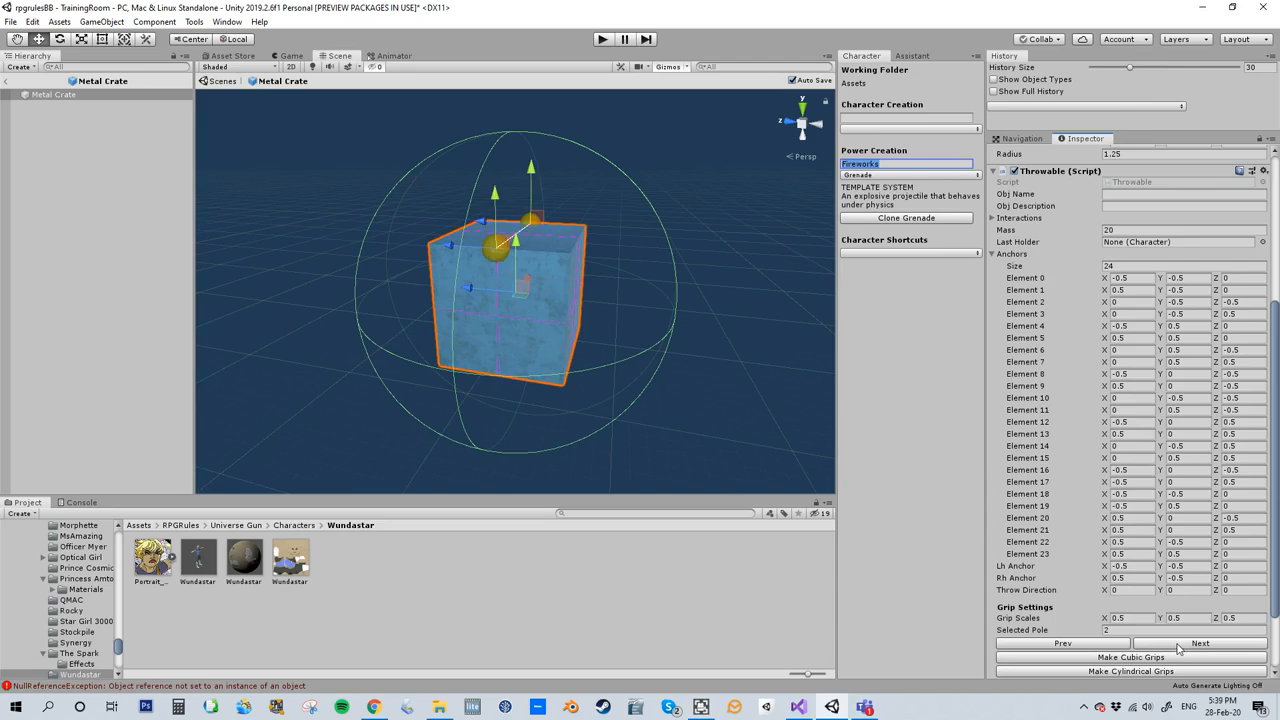
# - Check the metal crate's remaining grip poles up to pole 4 and return to the training room scene
pyautogui.click(1178, 646)
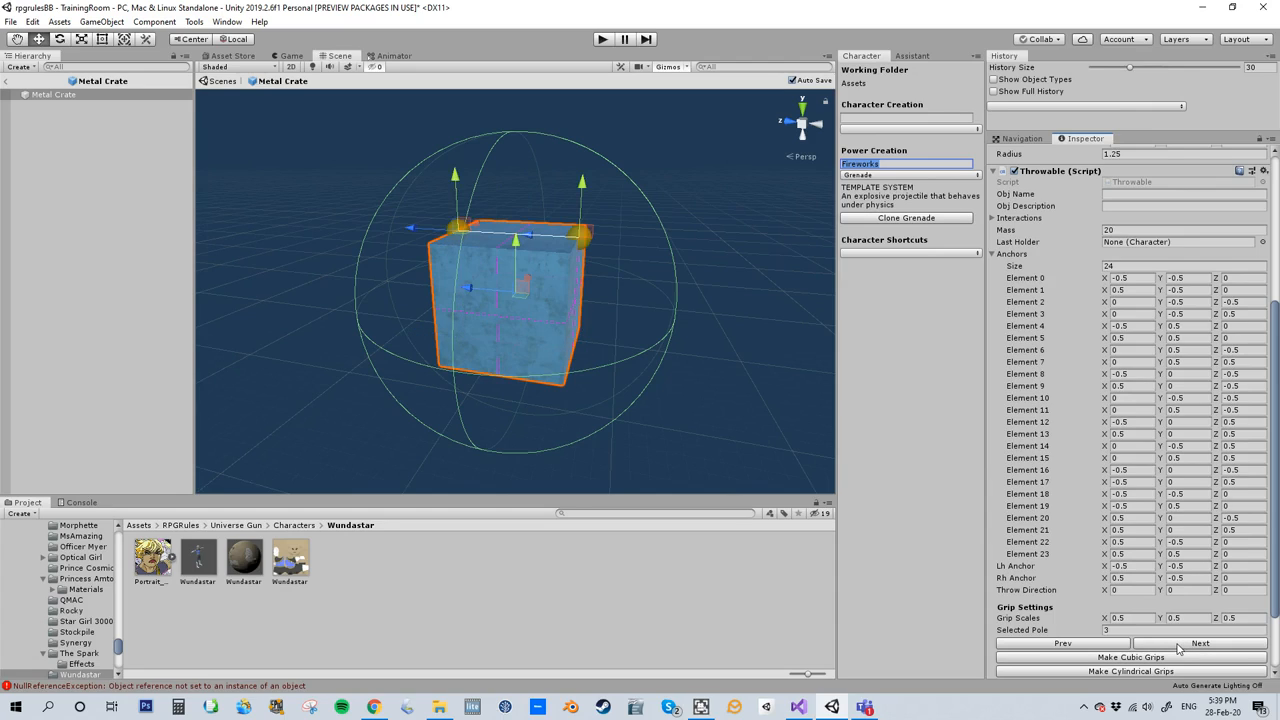
pyautogui.click(1175, 646)
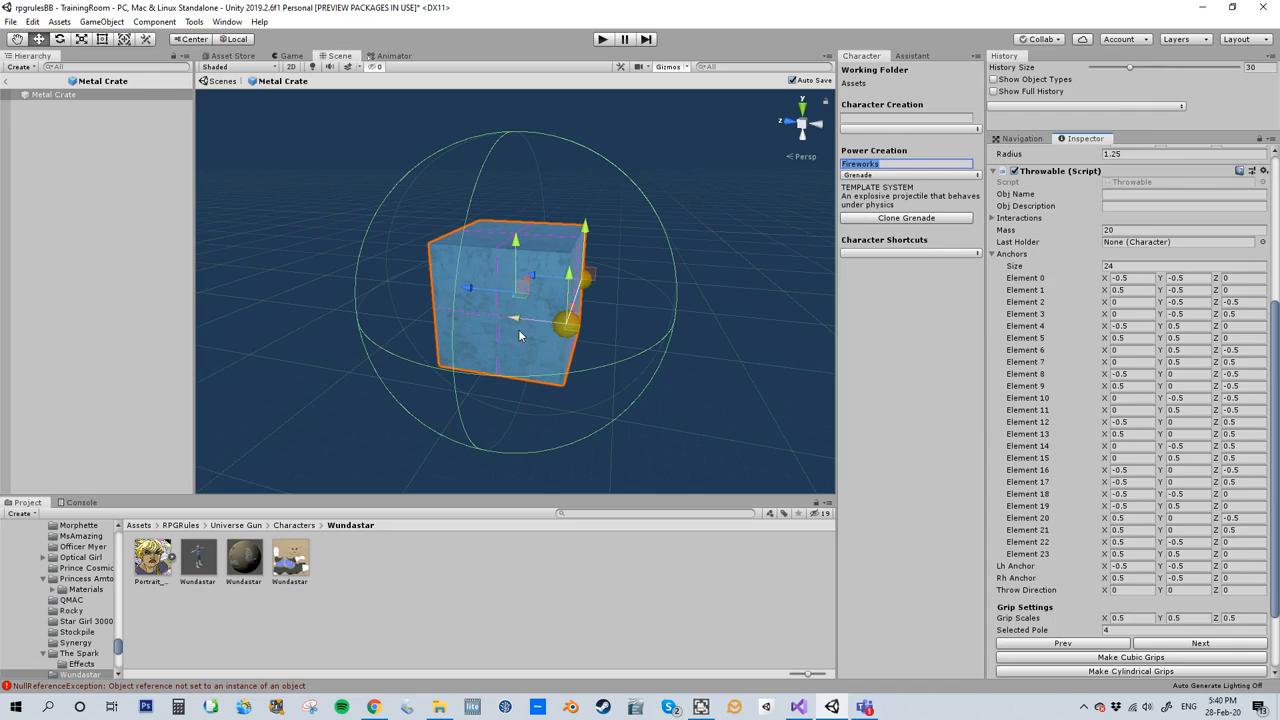
pyautogui.scroll(-3, 1047, 507)
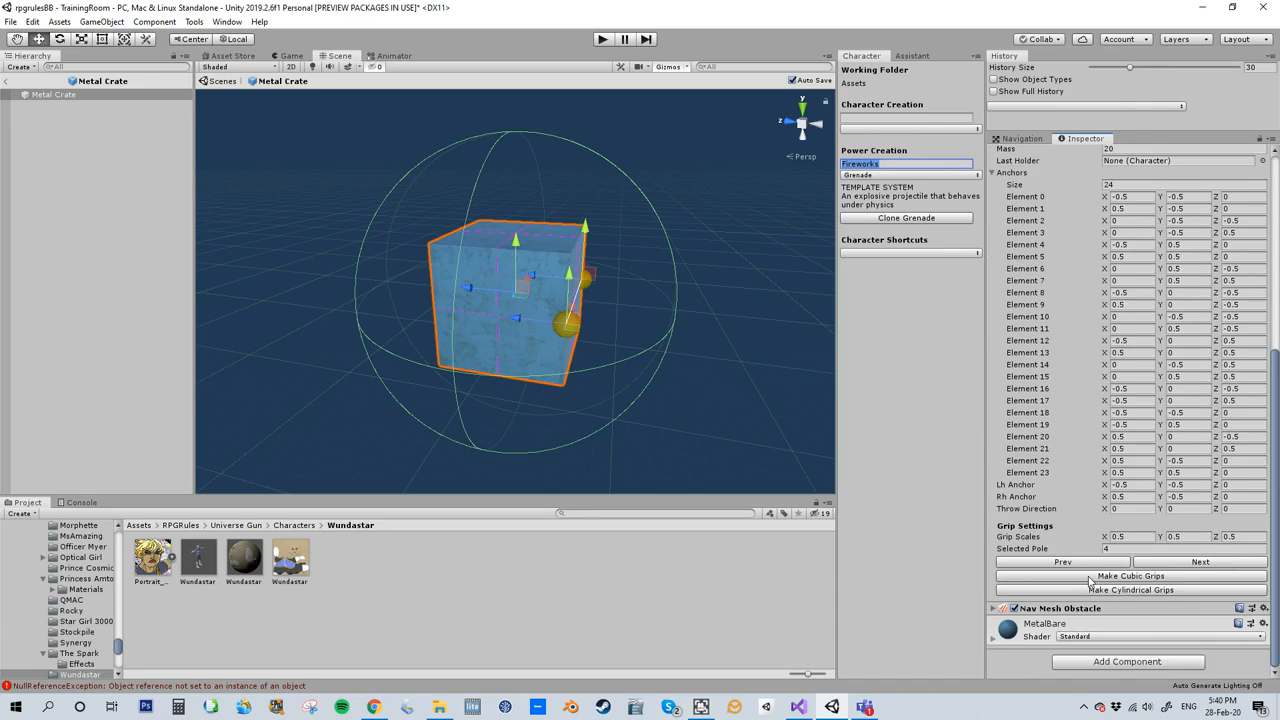
pyautogui.click(7, 83)
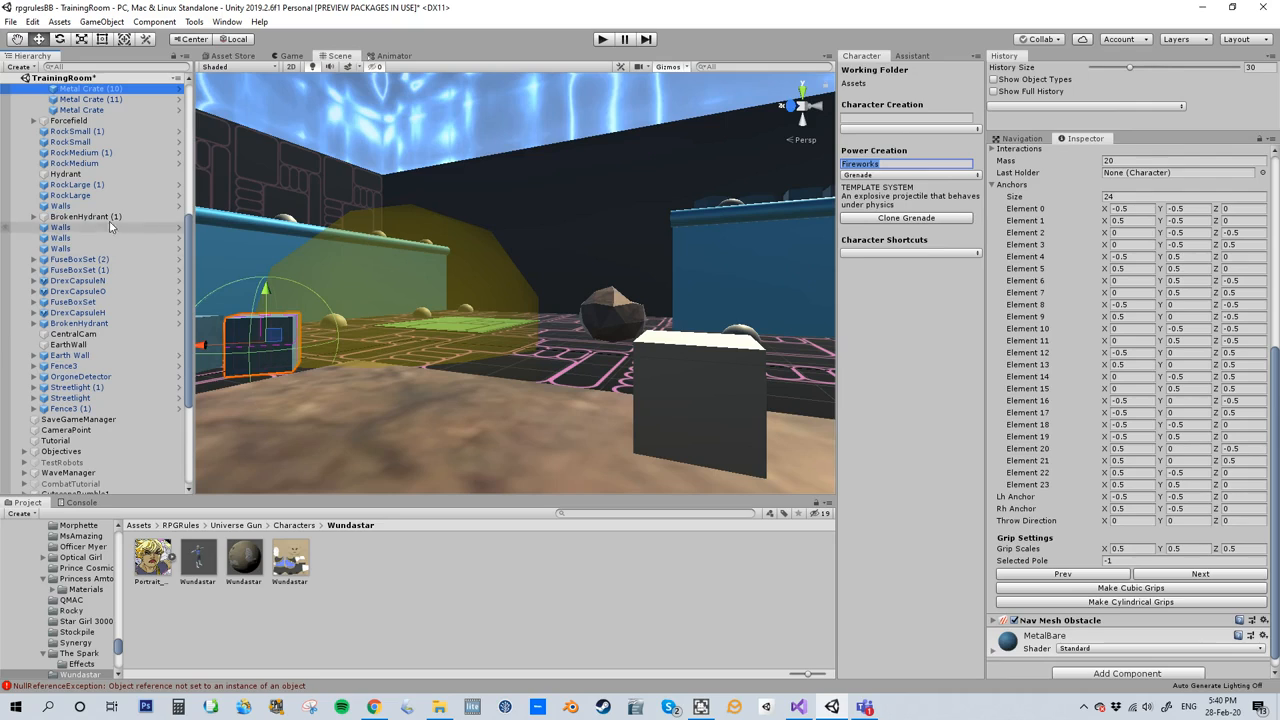
# - Open the RockLarge prefab of the large rock behind the cube and view its grips up close
pyautogui.click(598, 314)
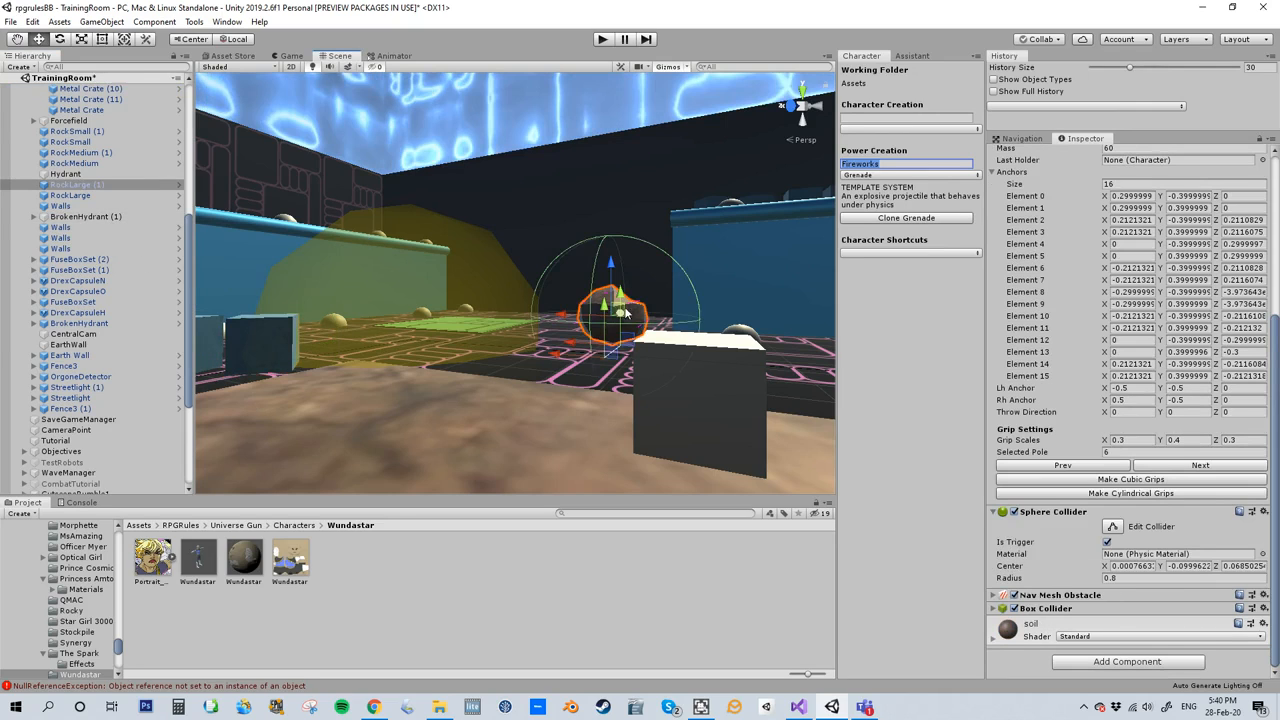
pyautogui.click(179, 186)
pyautogui.scroll(12, 601, 230)
pyautogui.moveTo(593, 214); pyautogui.dragTo(557, 356, button='middle')
pyautogui.scroll(2, 565, 322)
pyautogui.scroll(6, 565, 321)
pyautogui.keyDown('alt'); pyautogui.moveTo(566, 321); pyautogui.dragTo(570, 416); pyautogui.keyUp('alt')
pyautogui.moveTo(570, 416); pyautogui.dragTo(508, 246, button='middle')
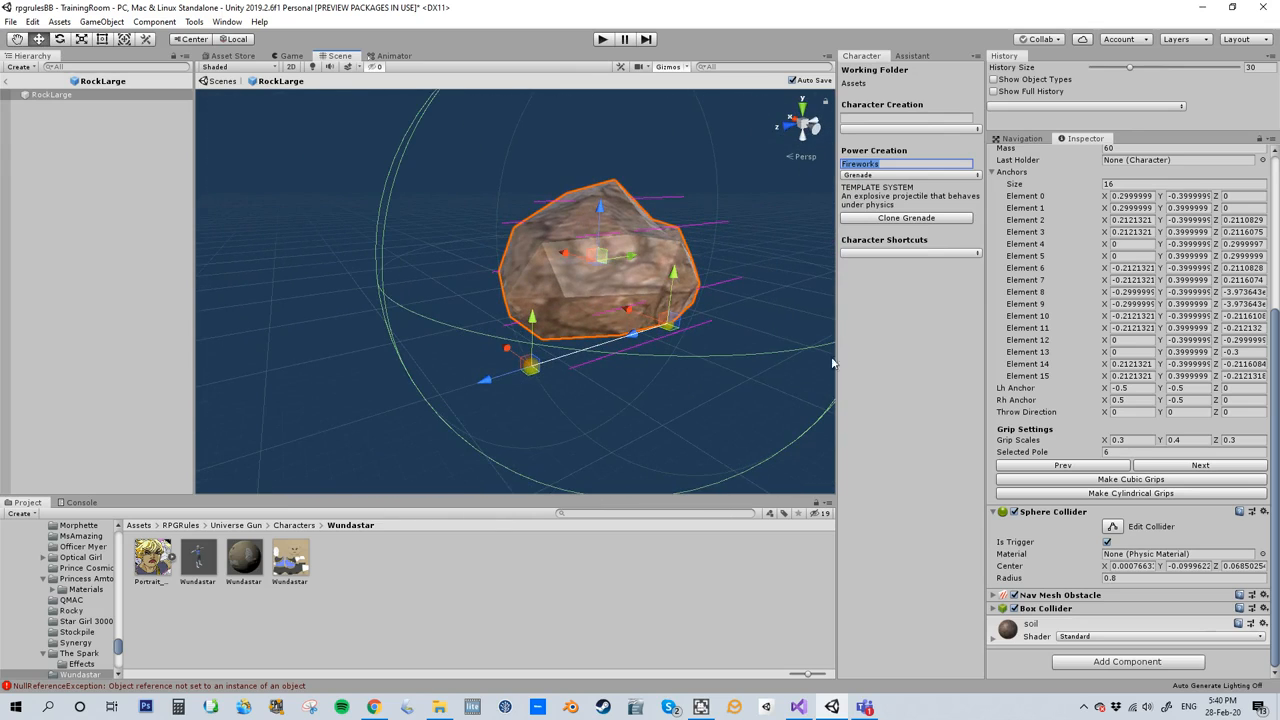
# - Examine the large rock's cylindrical grip layout by stepping through its grip poles
pyautogui.click(1148, 467)
pyautogui.click(1148, 467)
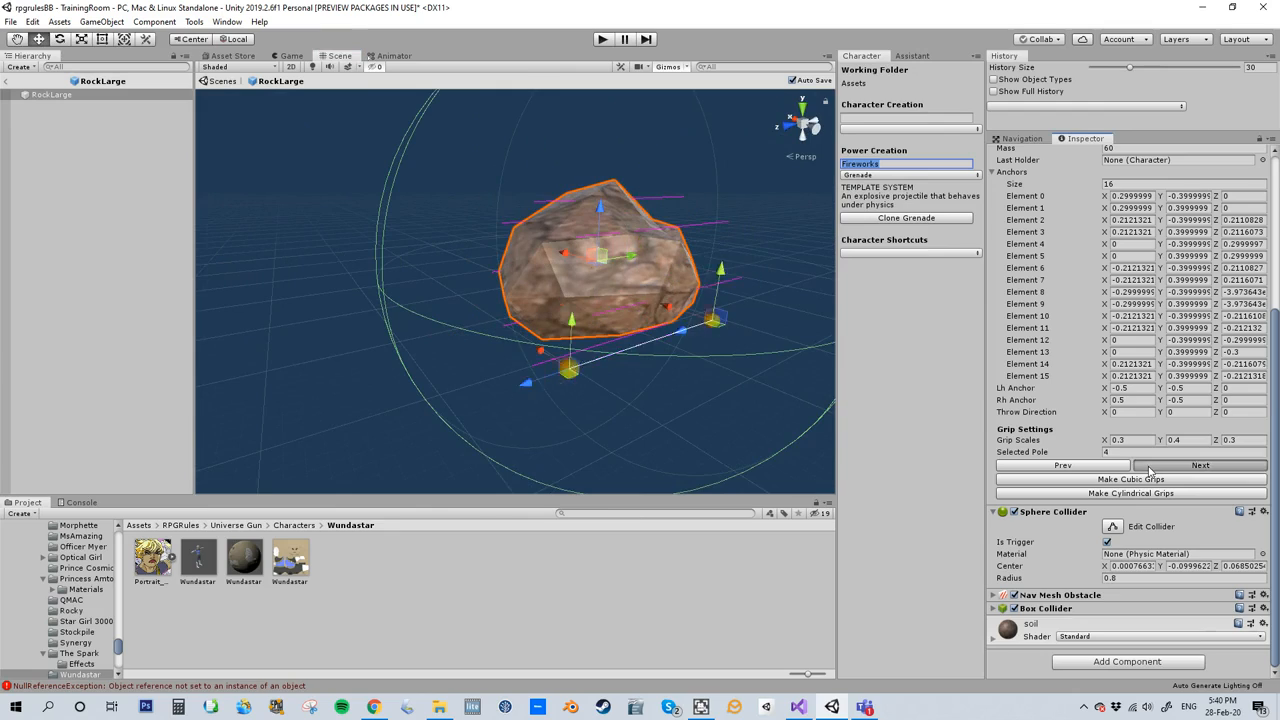
pyautogui.click(1148, 467)
pyautogui.click(1148, 467)
pyautogui.click(1148, 467)
pyautogui.click(1148, 467)
pyautogui.click(1148, 467)
pyautogui.click(1148, 467)
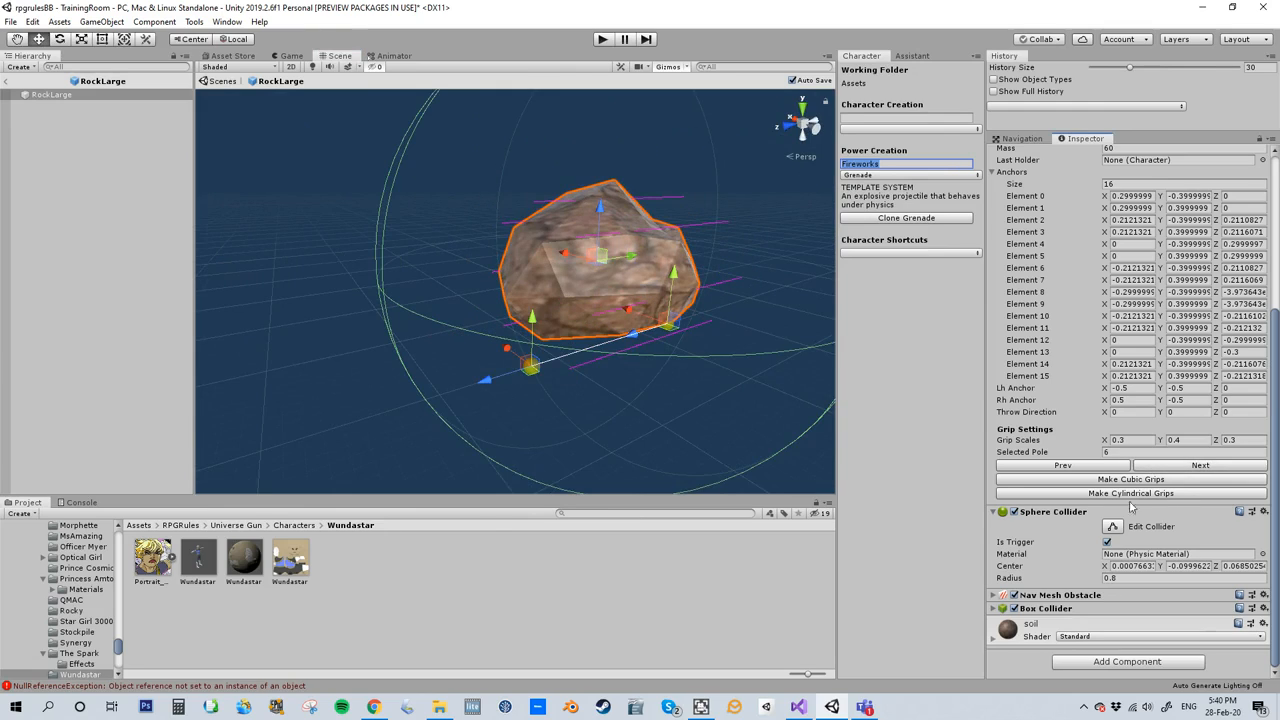
# - Leave the rock prefab and select the Cube object in the TrainingRoom scene
pyautogui.click(8, 81)
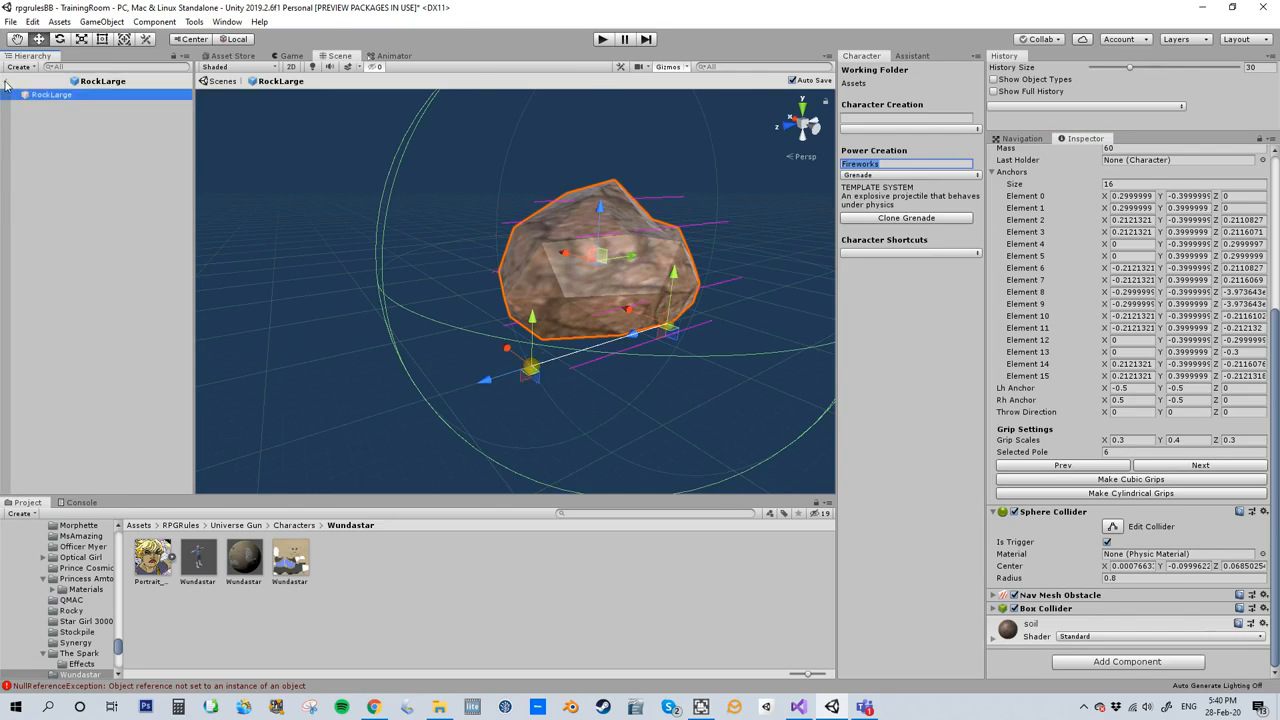
pyautogui.scroll(1, 108, 428)
pyautogui.scroll(-1, 105, 428)
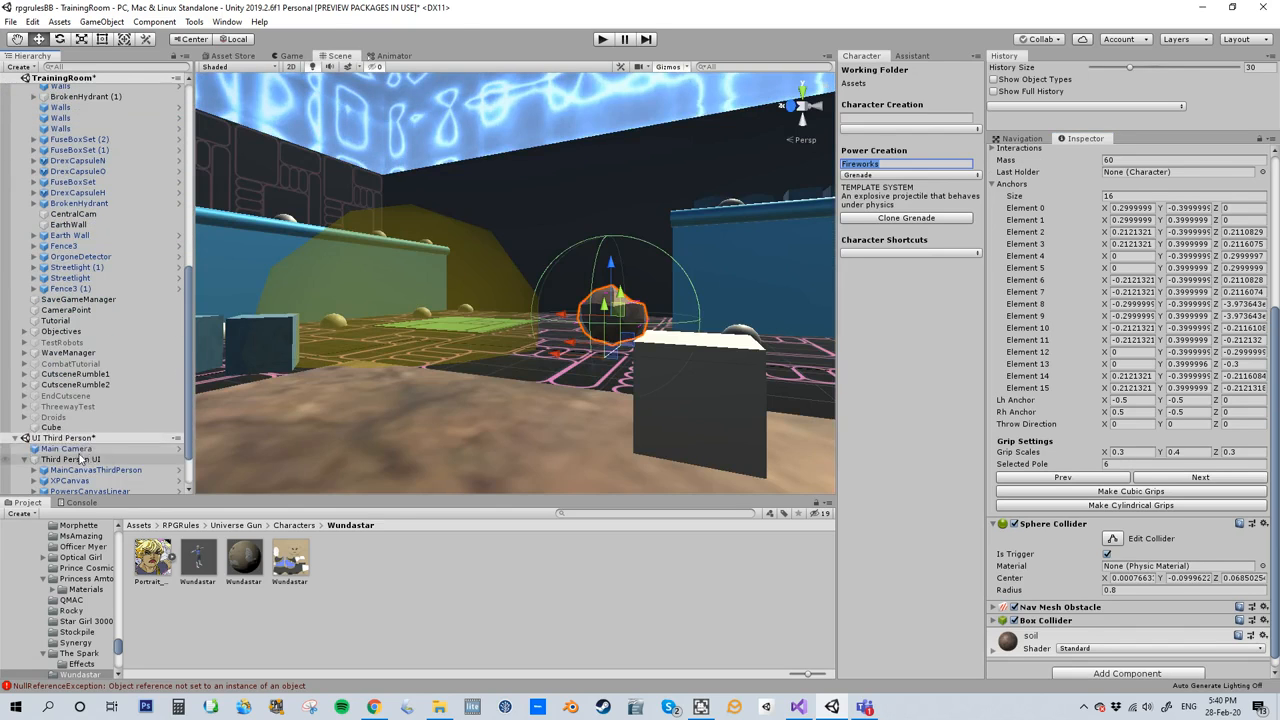
pyautogui.click(68, 428)
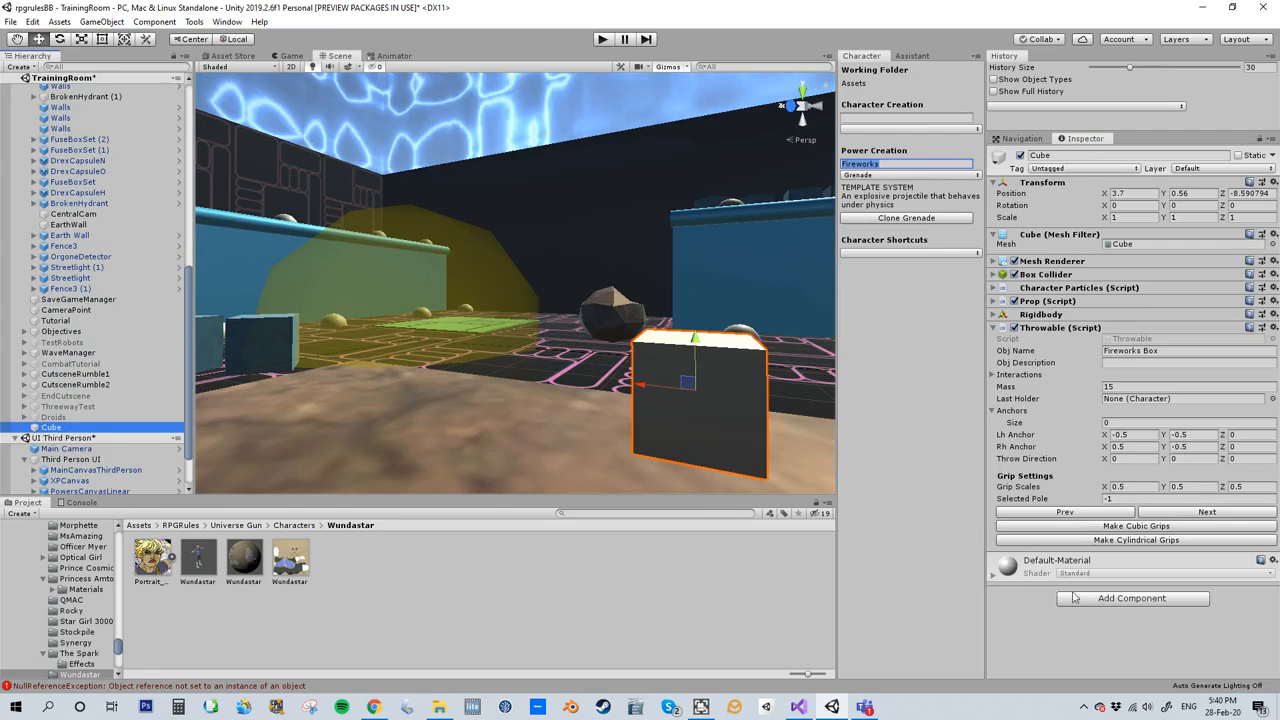
# - Try cylindrical grips on the cube's Throwable component and step through the generated poles
pyautogui.click(1055, 541)
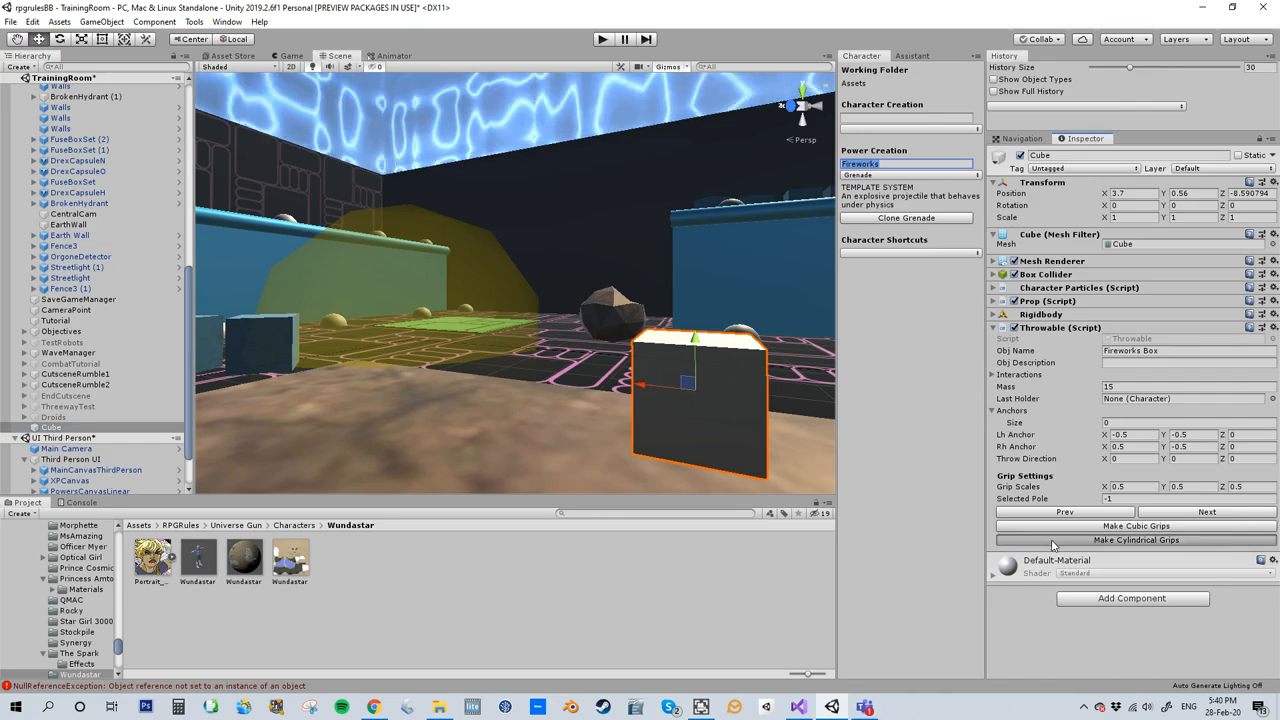
pyautogui.scroll(-1, 712, 396)
pyautogui.scroll(-3, 1110, 580)
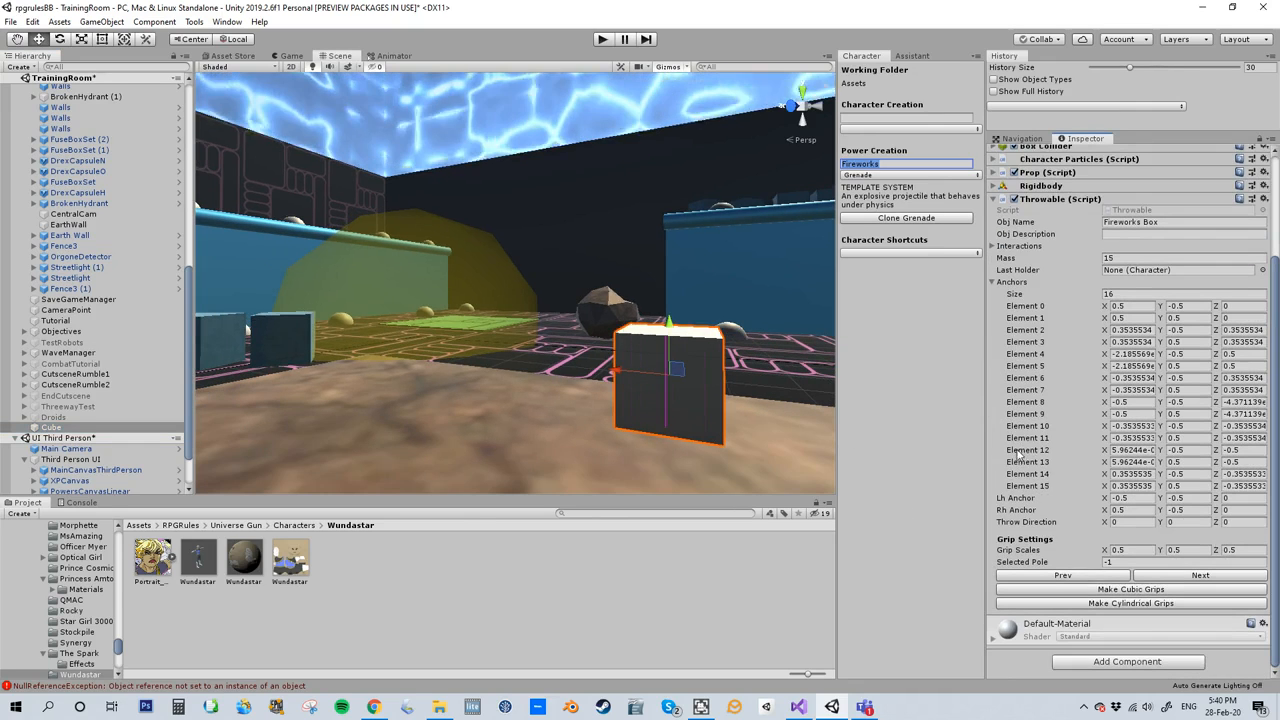
pyautogui.click(1186, 579)
pyautogui.click(1186, 579)
pyautogui.click(1186, 579)
pyautogui.click(1186, 579)
pyautogui.click(1186, 579)
pyautogui.click(1186, 579)
pyautogui.click(1186, 579)
pyautogui.click(1186, 579)
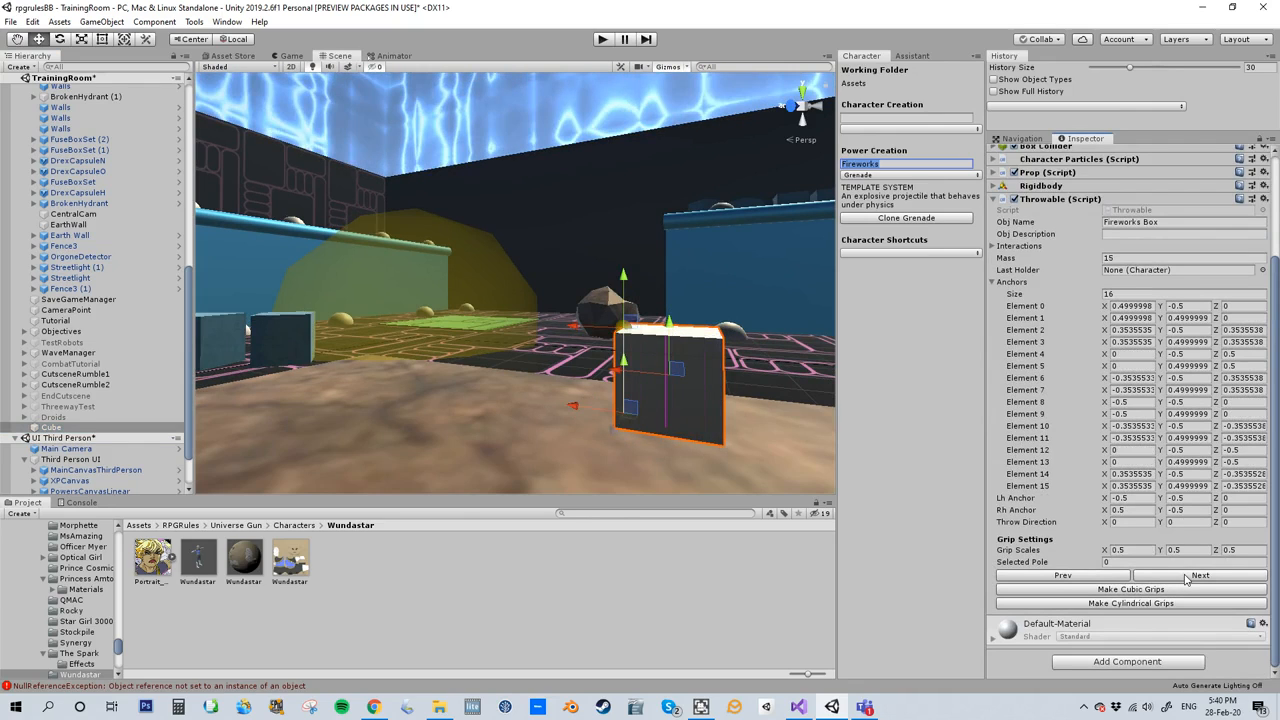
# - Generate cubic grips for the cube's Throwable component, step through the poles to check them and collapse the Anchors list
pyautogui.click(1123, 590)
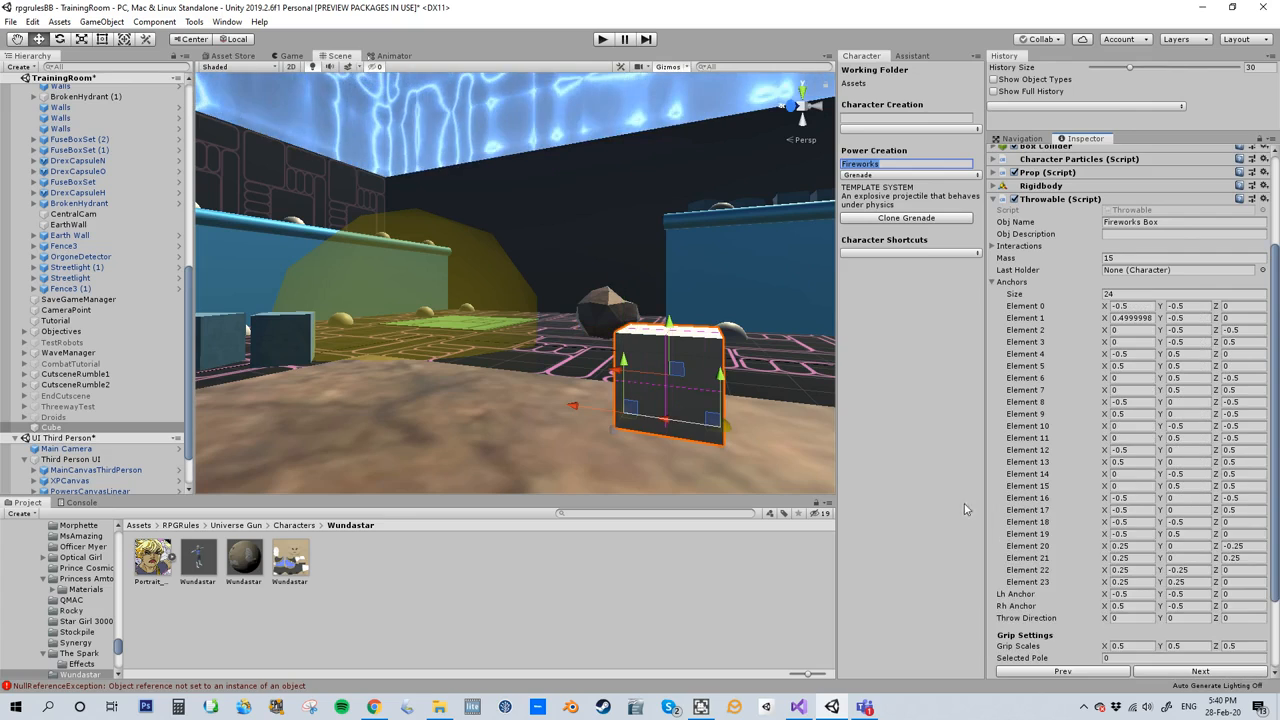
pyautogui.scroll(-3, 1060, 560)
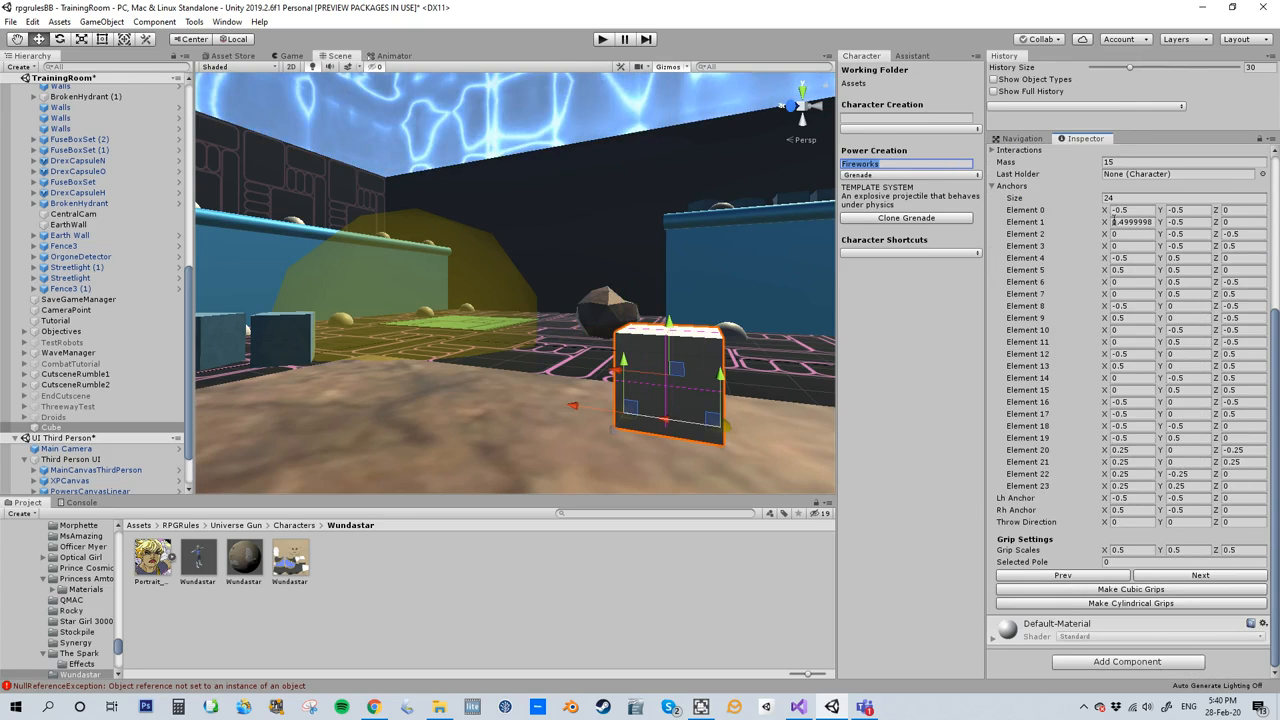
pyautogui.click(1184, 576)
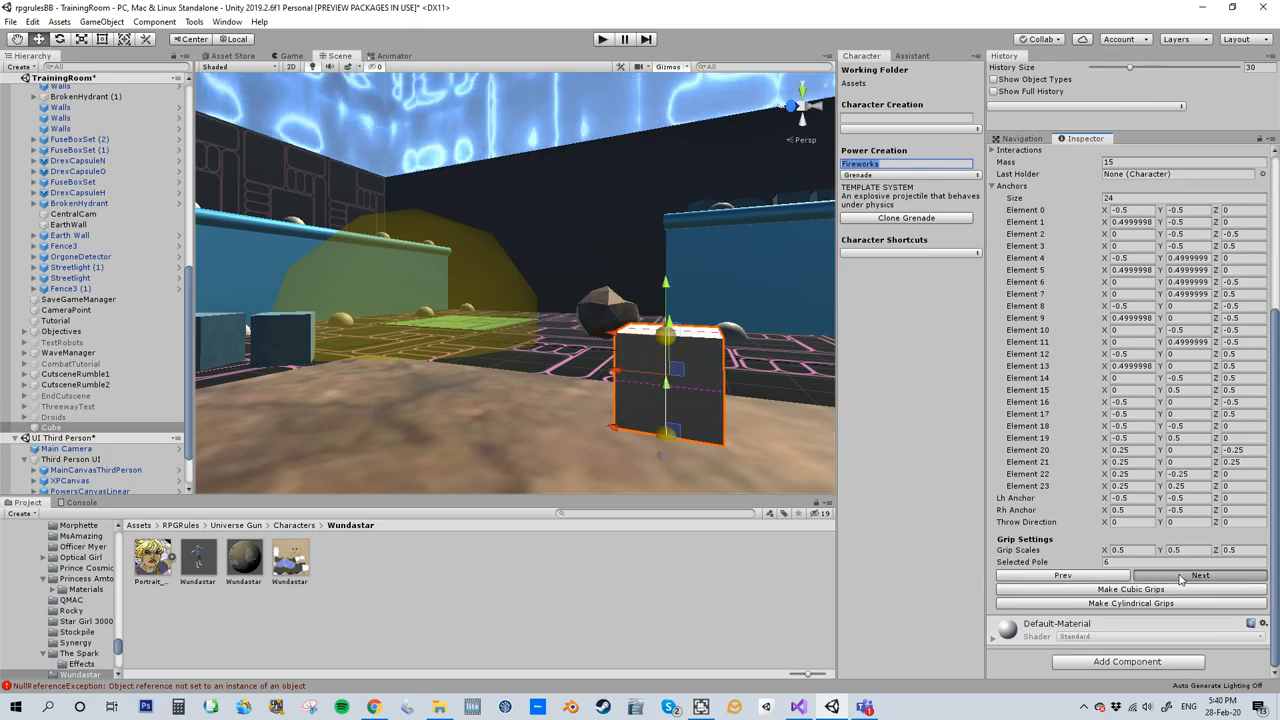
pyautogui.click(1180, 577)
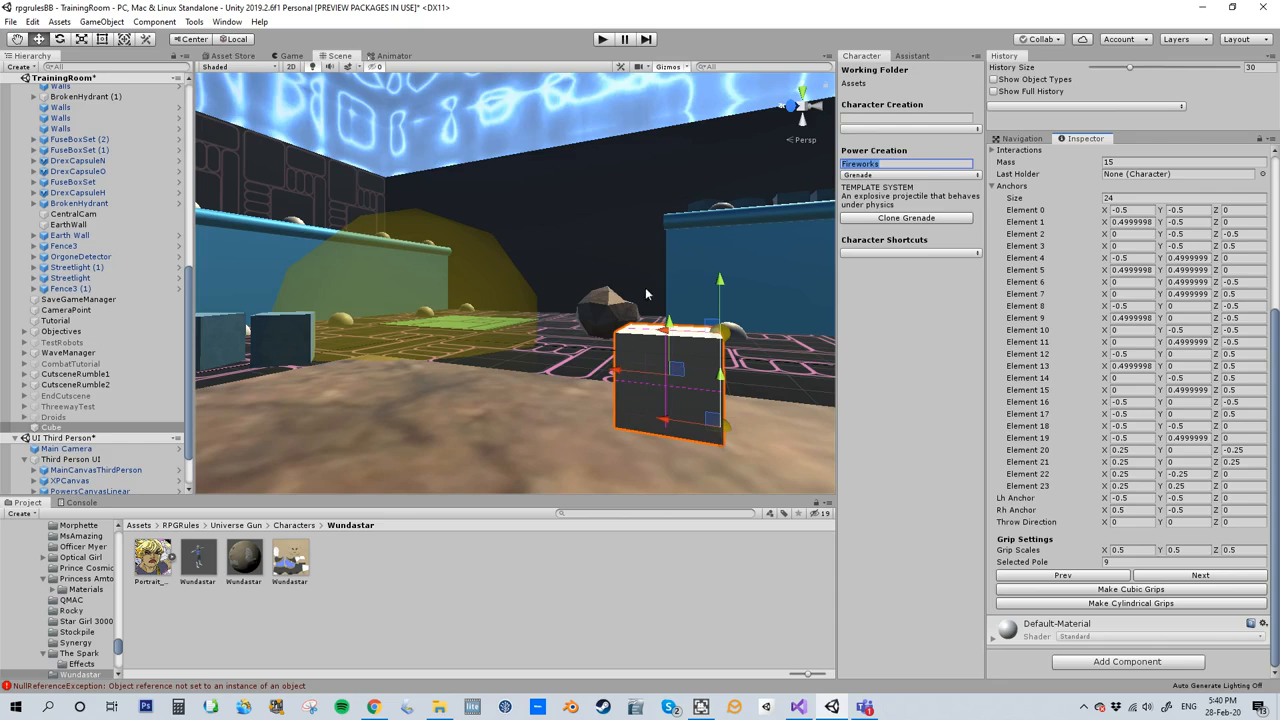
pyautogui.scroll(3, 1070, 348)
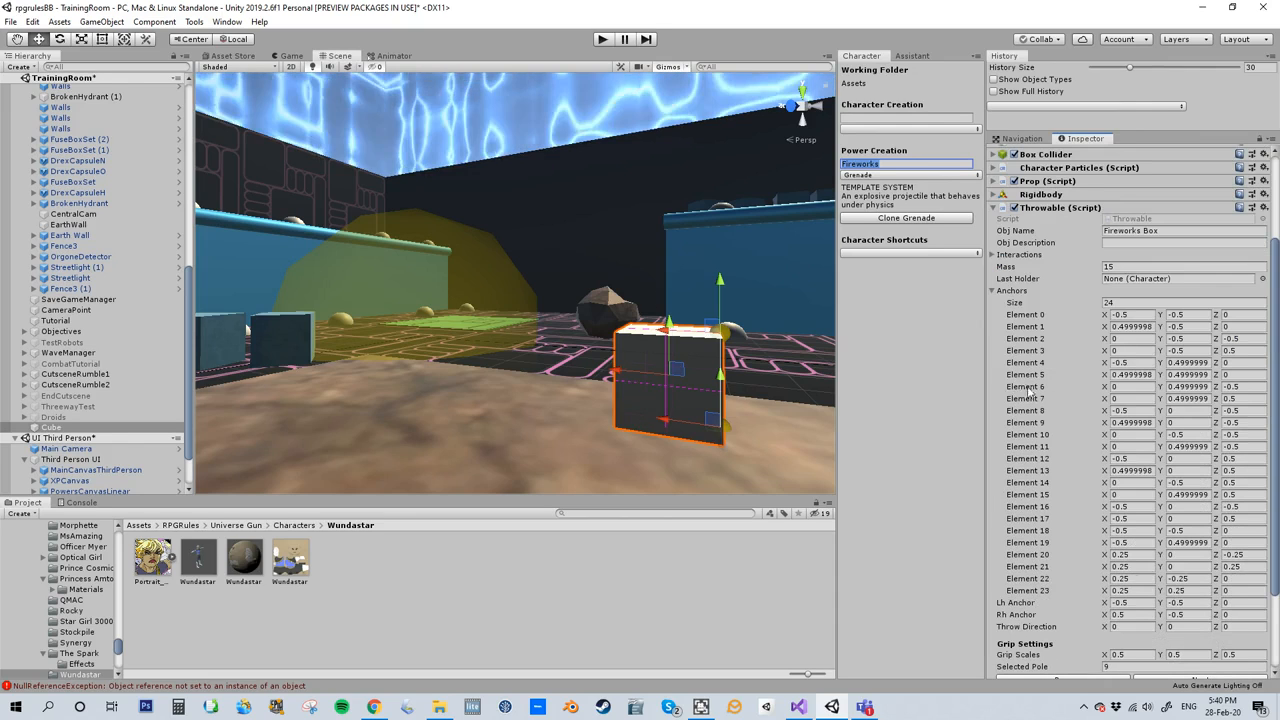
pyautogui.click(993, 291)
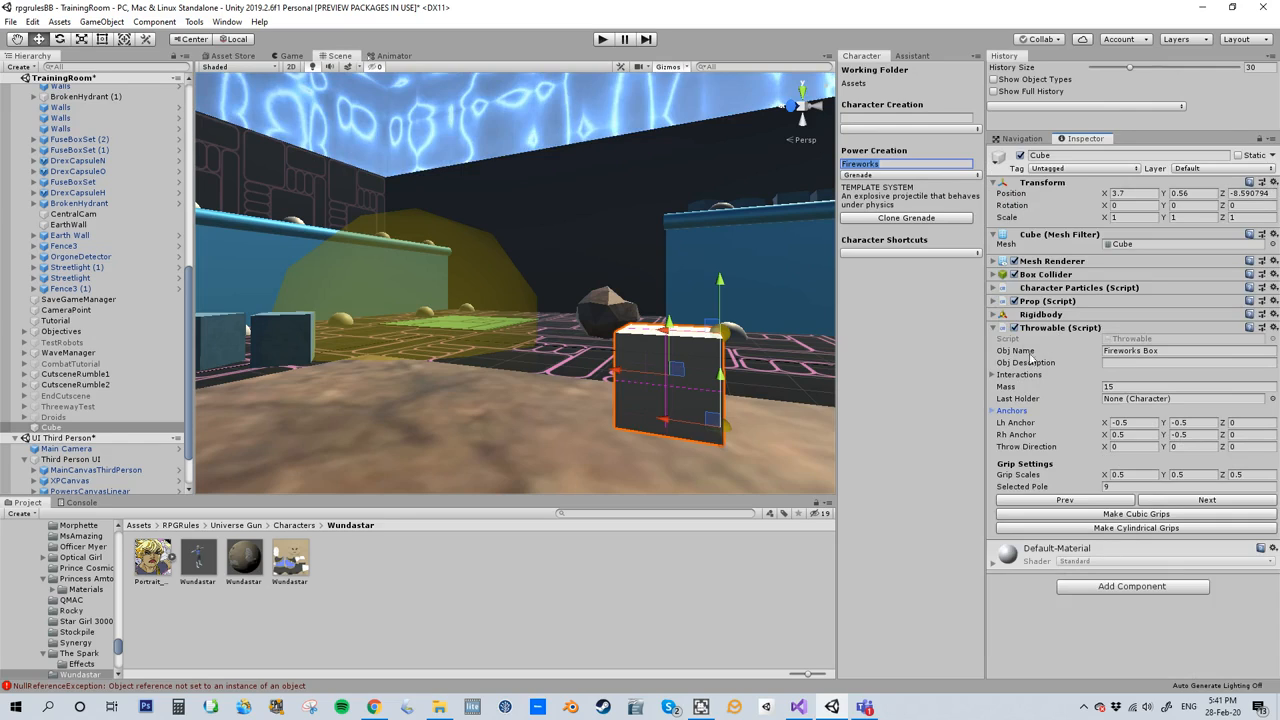
# - Add a Sphere Collider component to the cube and make it a trigger
pyautogui.click(1090, 585)
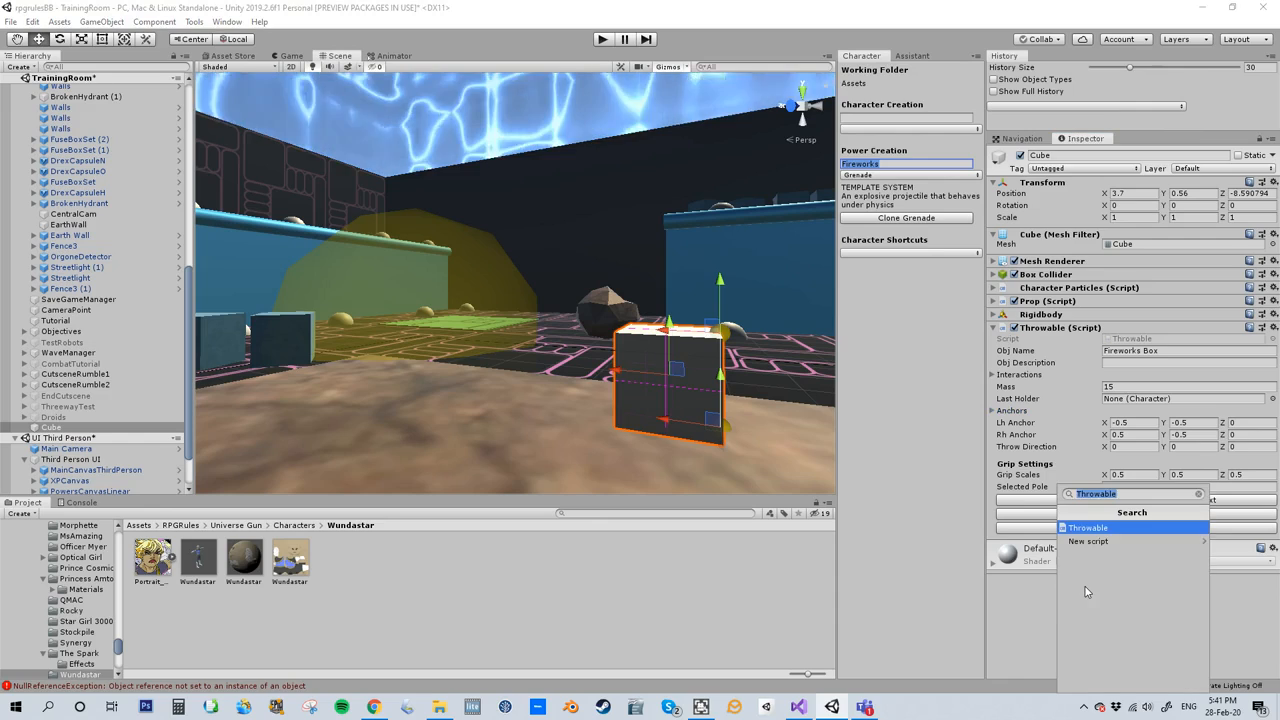
pyautogui.write('spherecollider')
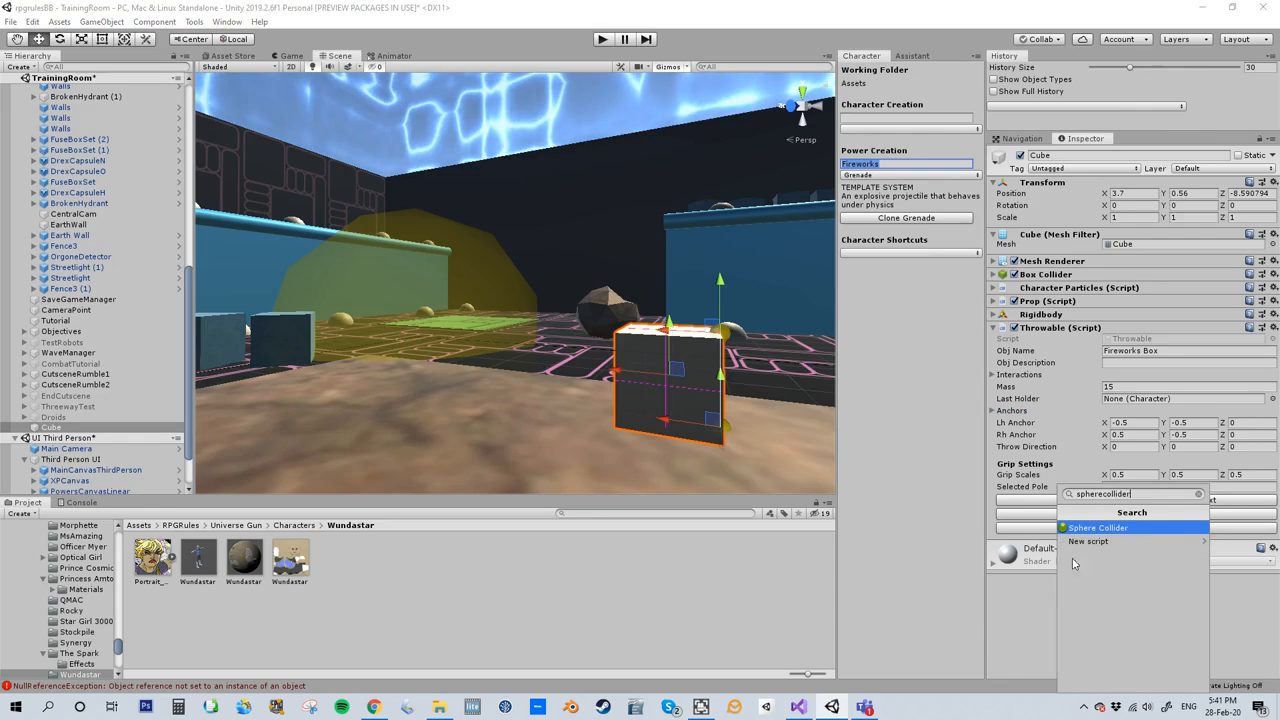
pyautogui.click(1093, 528)
pyautogui.click(1107, 578)
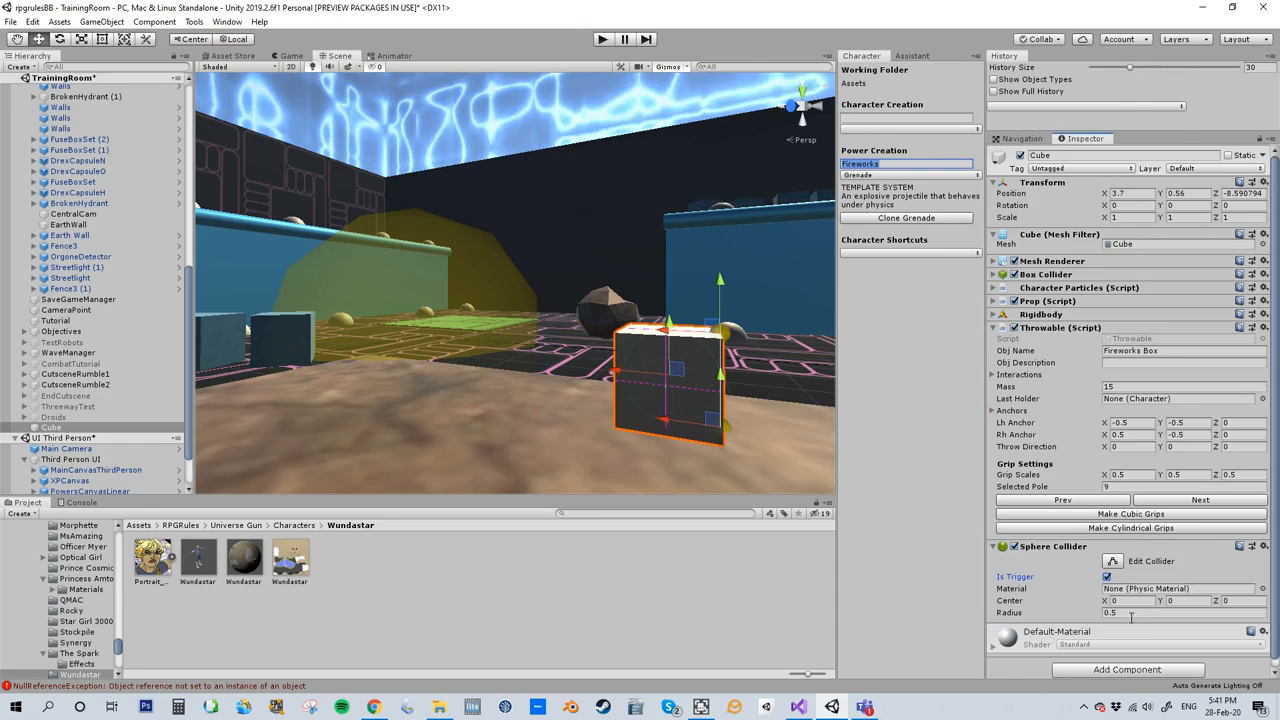
# - Set the Sphere Collider's radius to 1.5 and check its extent around the cube
pyautogui.click(1131, 613)
pyautogui.write('2')
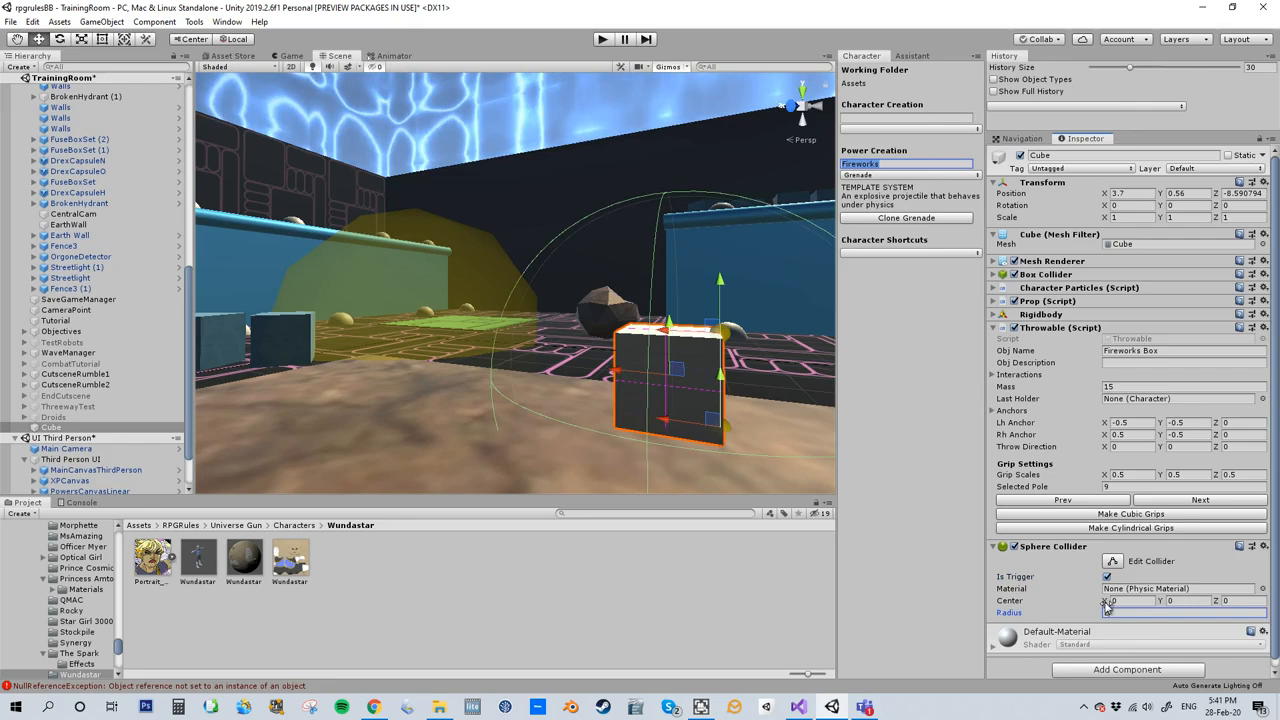
pyautogui.press('BackSpace')
pyautogui.write('1.5')
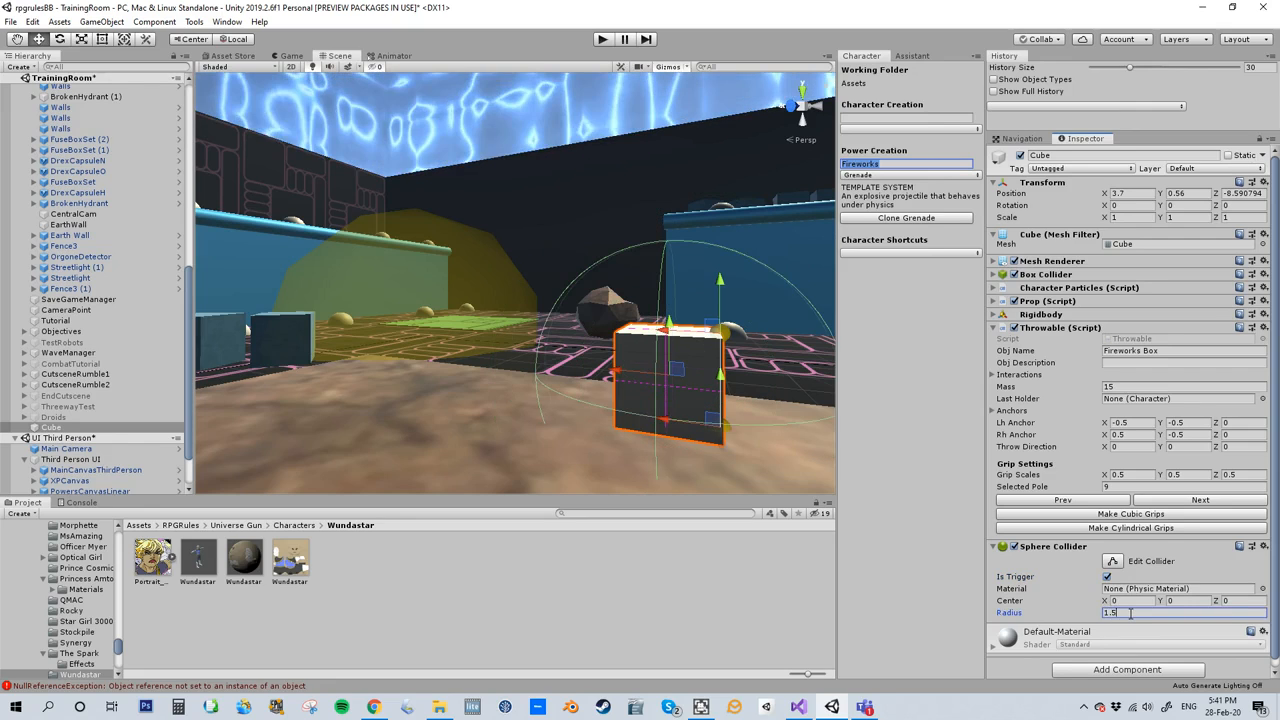
pyautogui.scroll(-1, 648, 408)
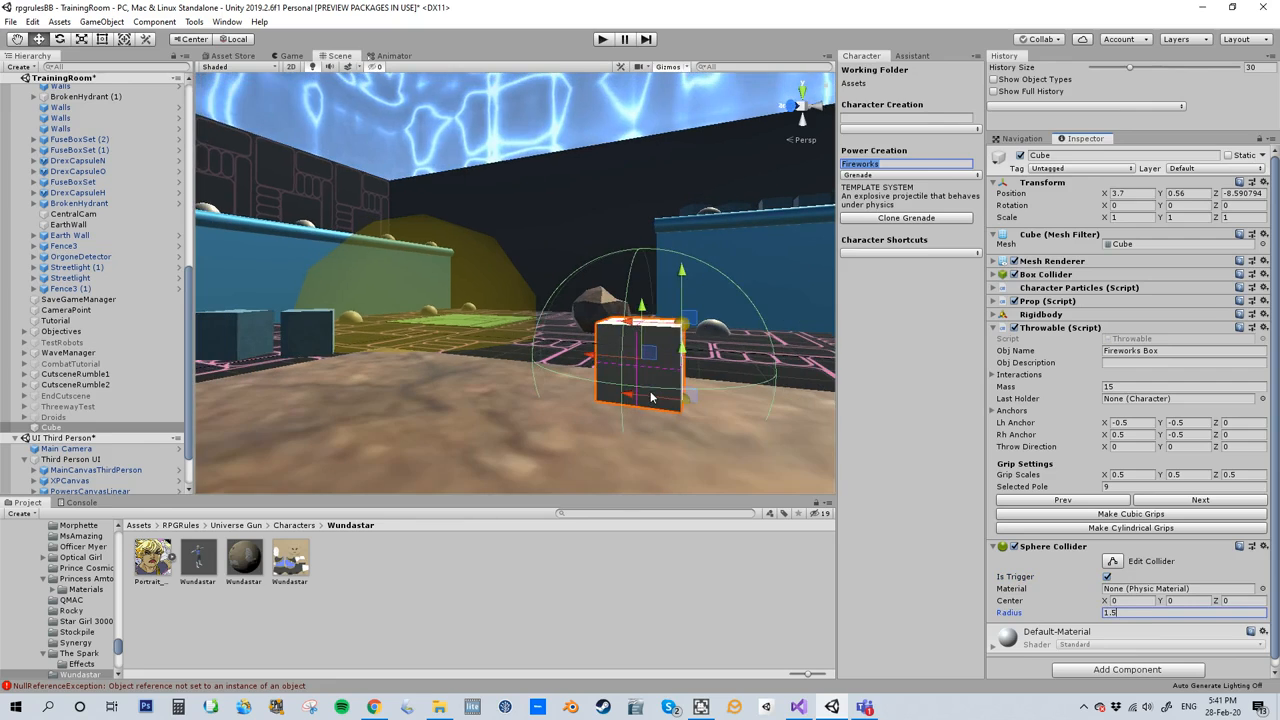
pyautogui.moveTo(655, 398); pyautogui.dragTo(575, 490, button='middle')
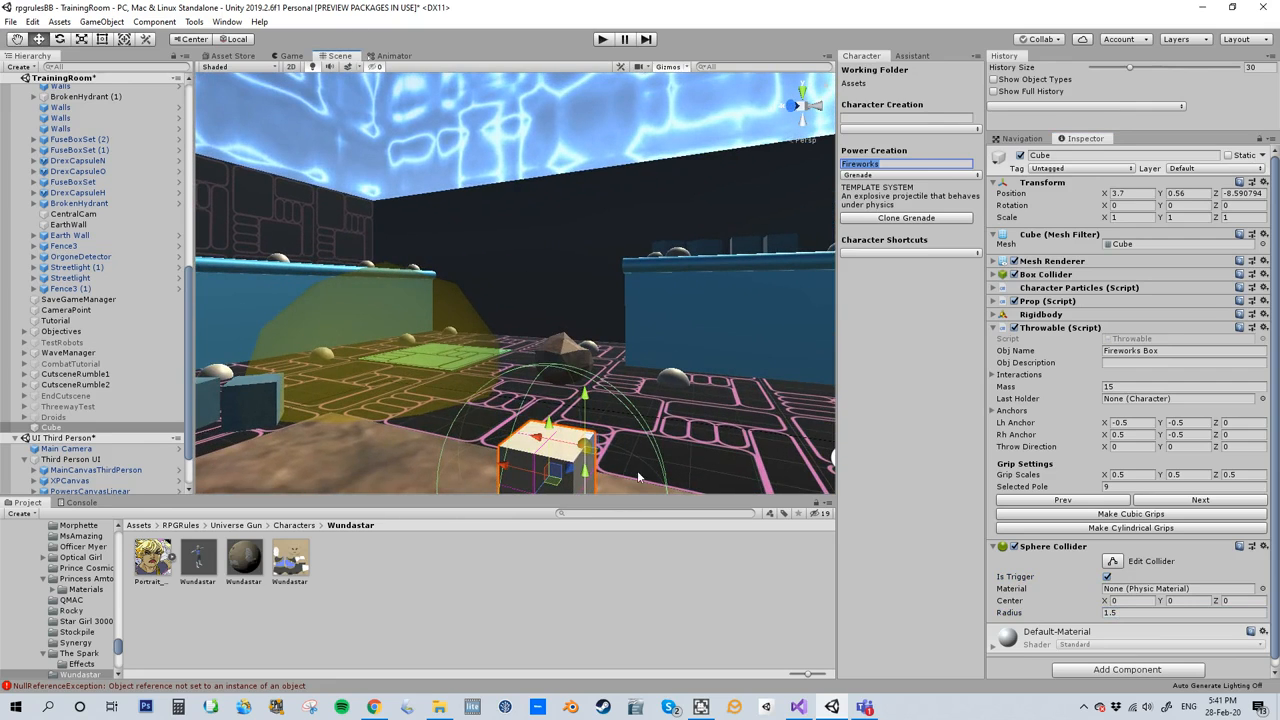
pyautogui.moveTo(641, 462); pyautogui.dragTo(643, 409, button='middle')
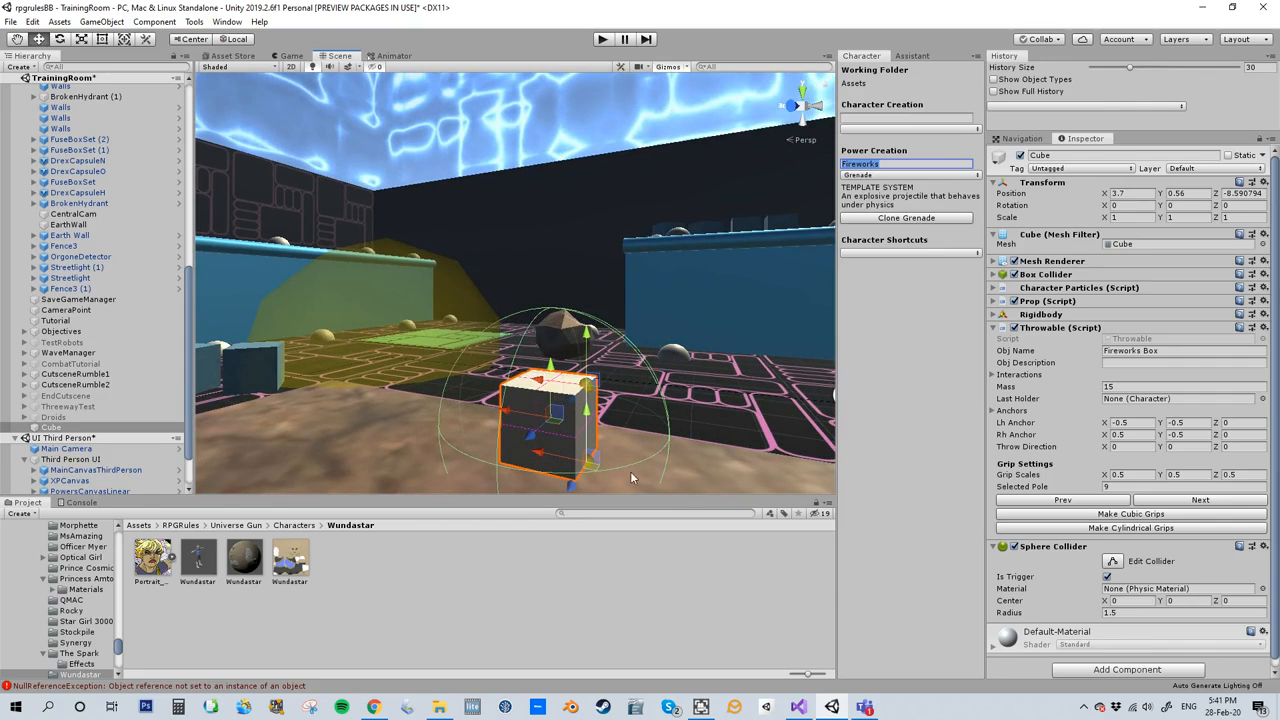
# - Collapse the Throwable and Sphere Collider components, add a Nav Mesh Obstacle to the cube and expand its settings
pyautogui.click(993, 329)
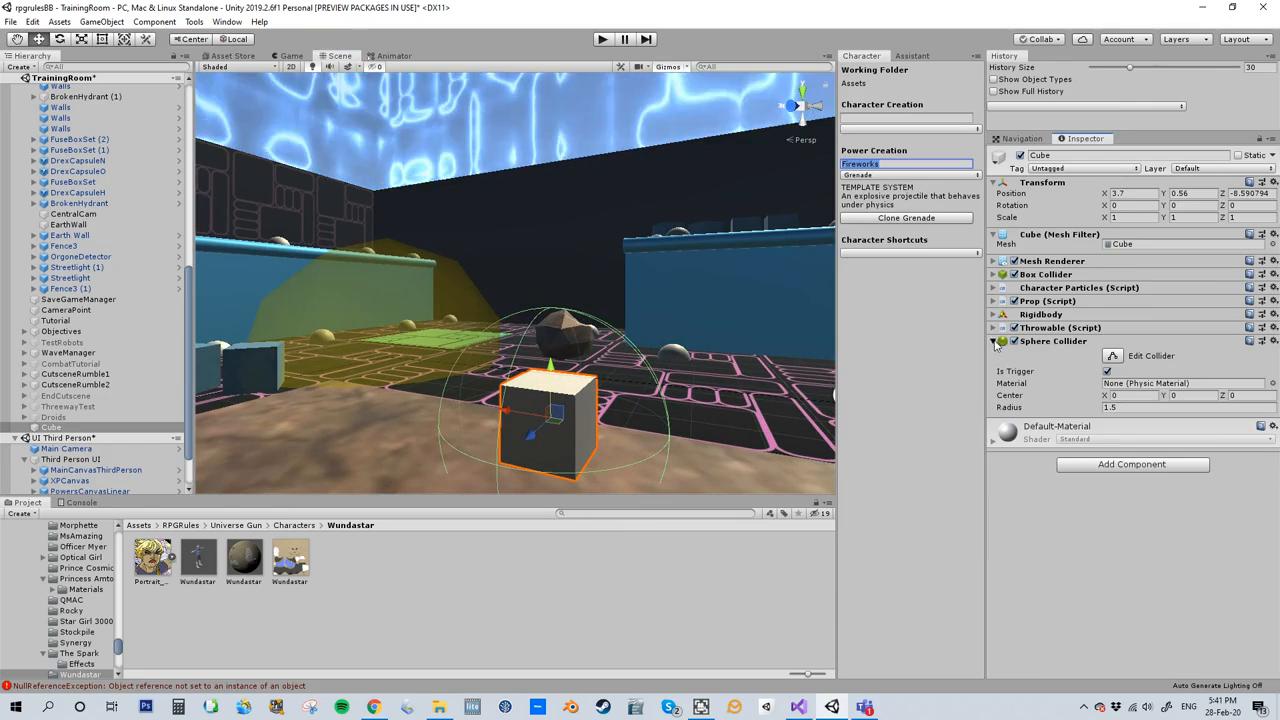
pyautogui.click(994, 342)
pyautogui.click(1082, 396)
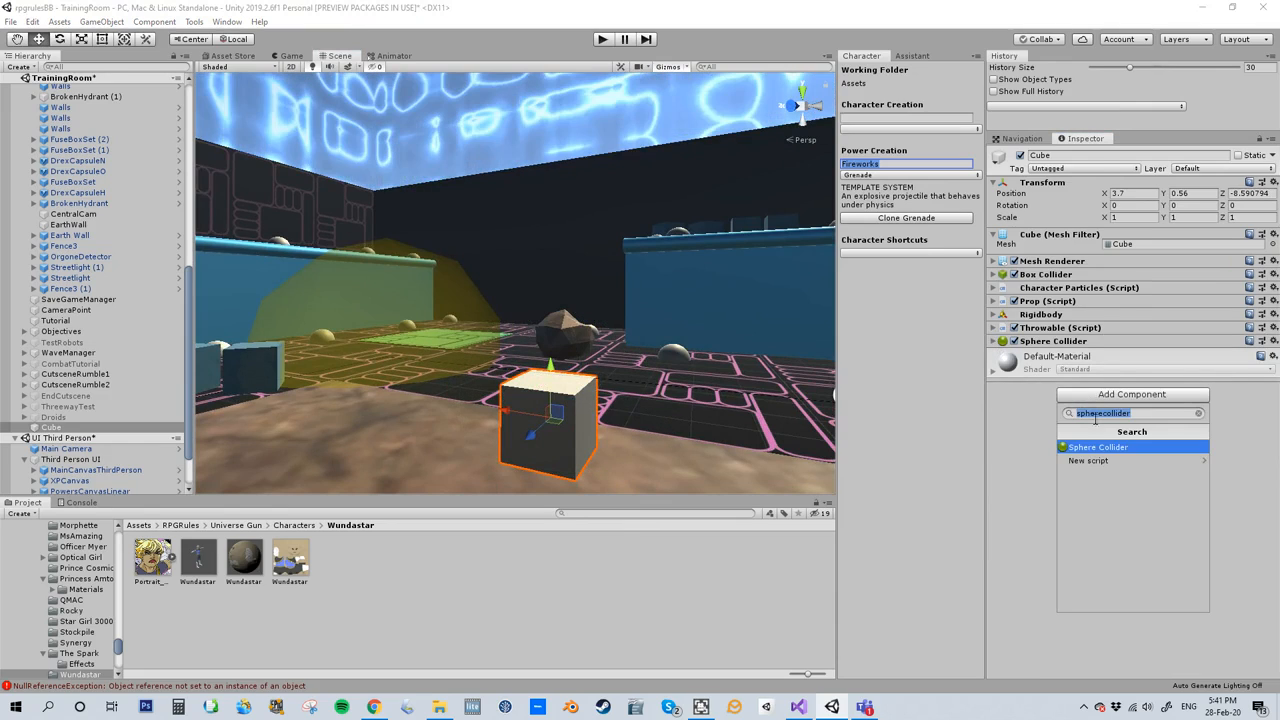
pyautogui.write('navmeshobstacle')
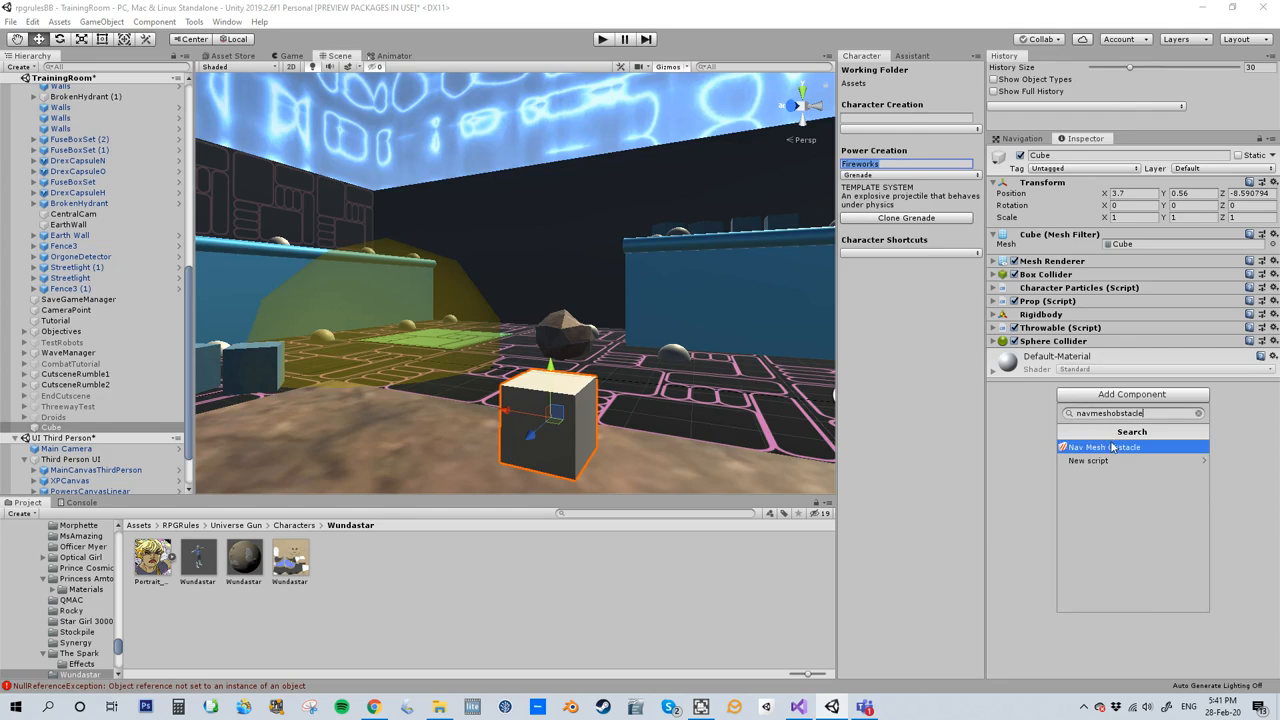
pyautogui.click(1112, 446)
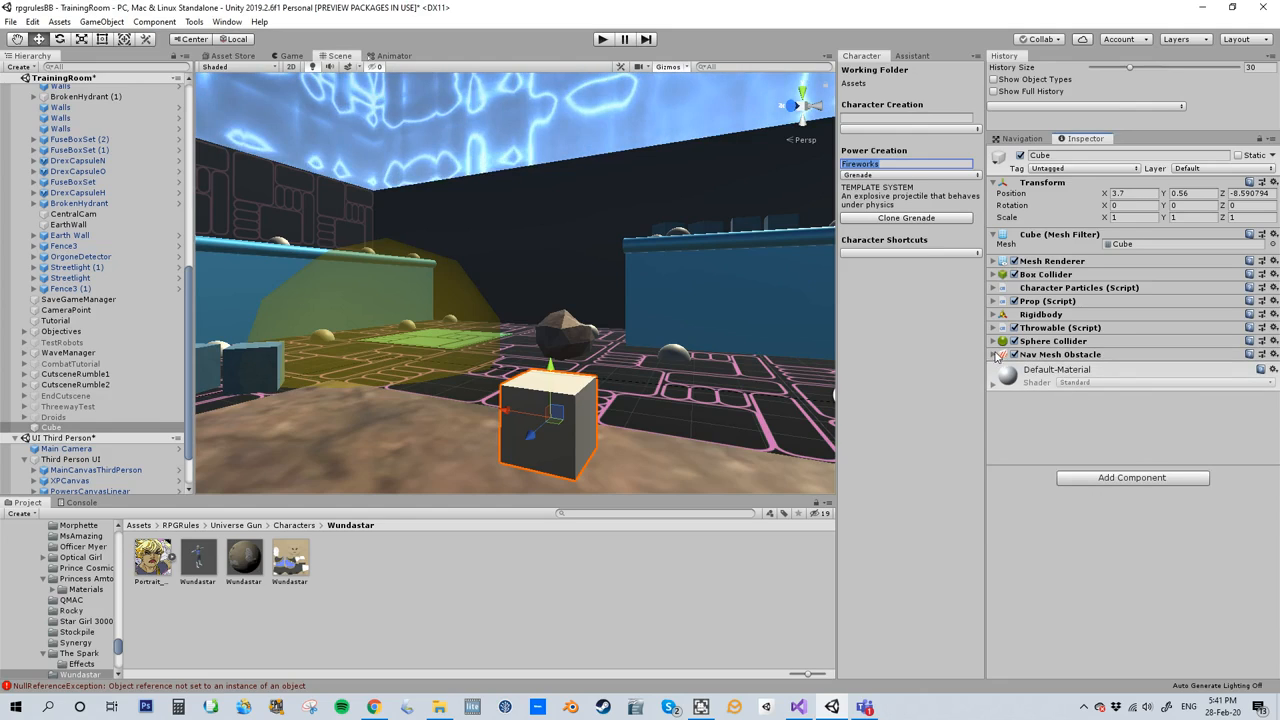
pyautogui.click(995, 355)
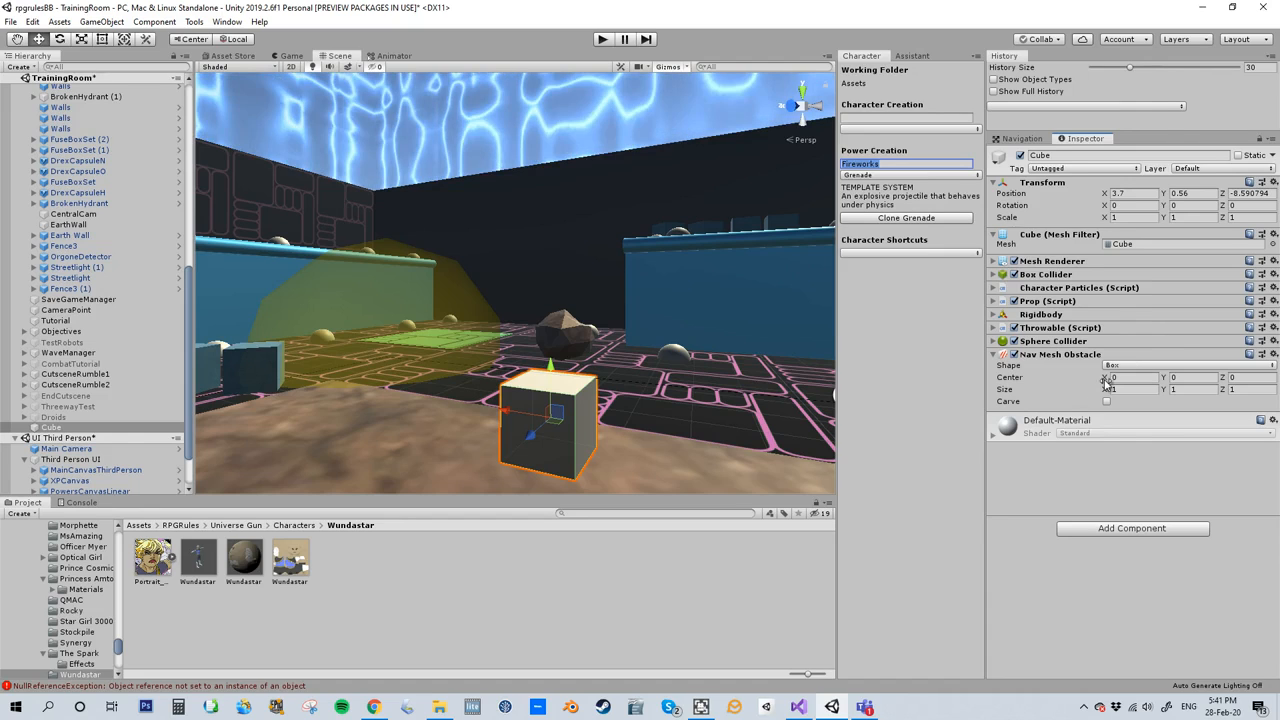
# - Display the scene's navmesh, examine it around the cube and the nearby crates, and reselect the Cube
pyautogui.click(1021, 139)
pyautogui.moveTo(582, 264); pyautogui.dragTo(597, 347, button='middle')
pyautogui.moveTo(608, 258); pyautogui.dragTo(600, 394, button='right')
pyautogui.moveTo(617, 300); pyautogui.dragTo(590, 381, button='middle')
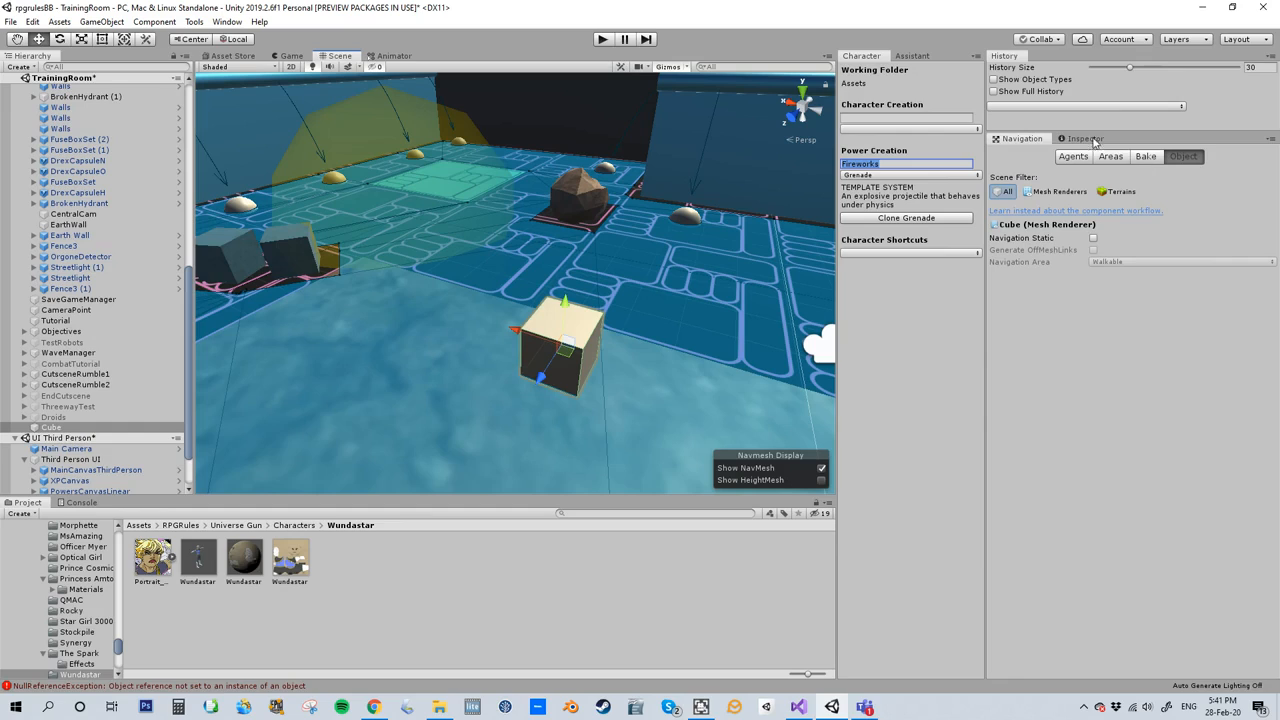
pyautogui.click(100, 431)
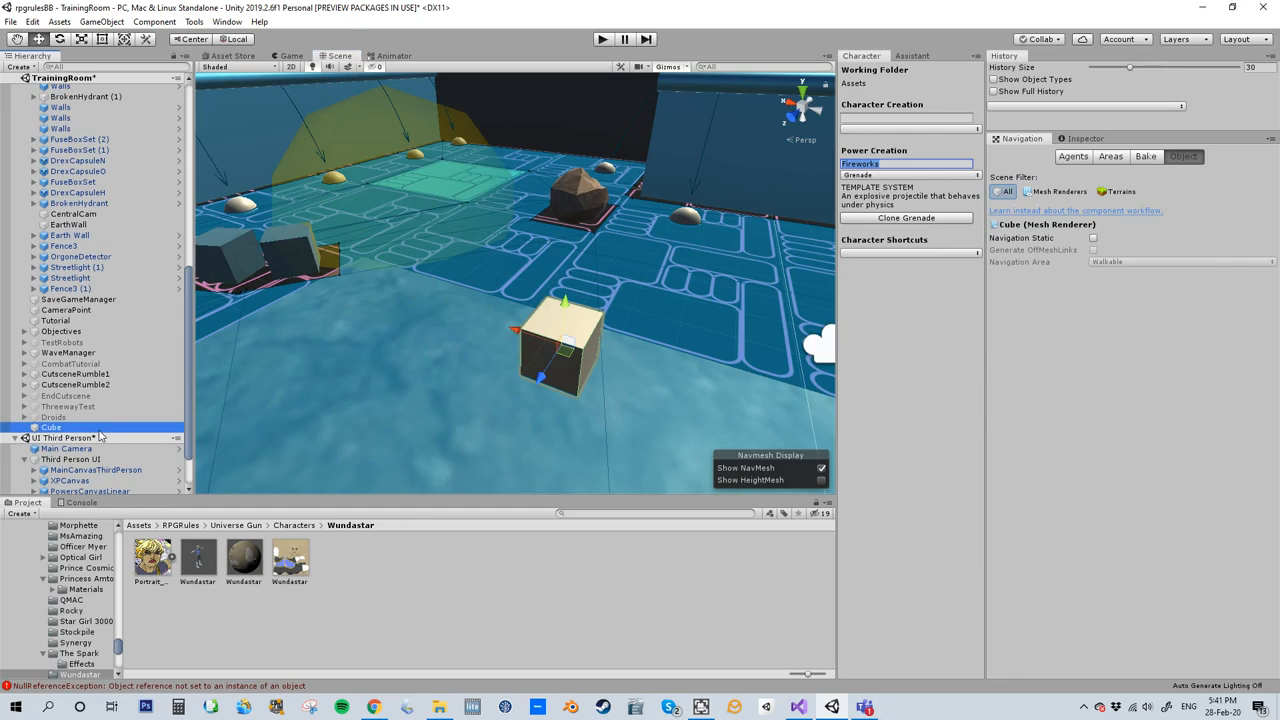
# - Enable Carve on the cube's Nav Mesh Obstacle and check the cut-out around it in the scene's navmesh
pyautogui.press('F2')
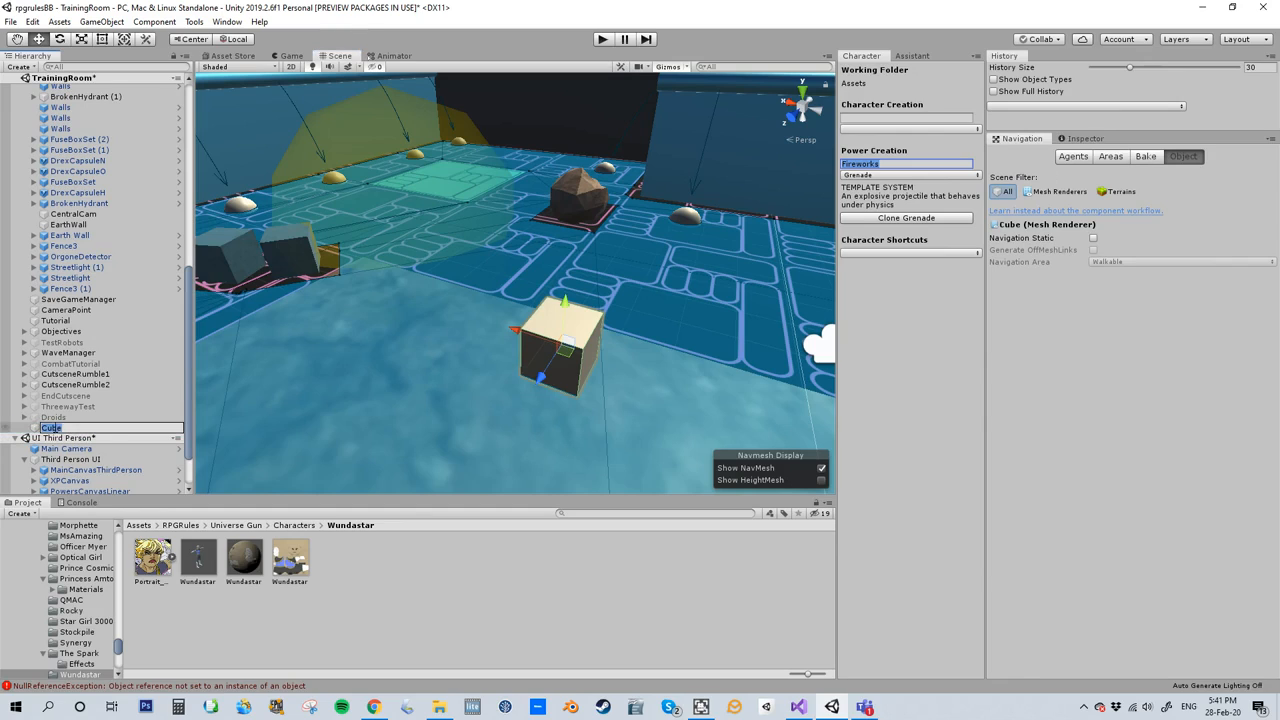
pyautogui.click(1085, 140)
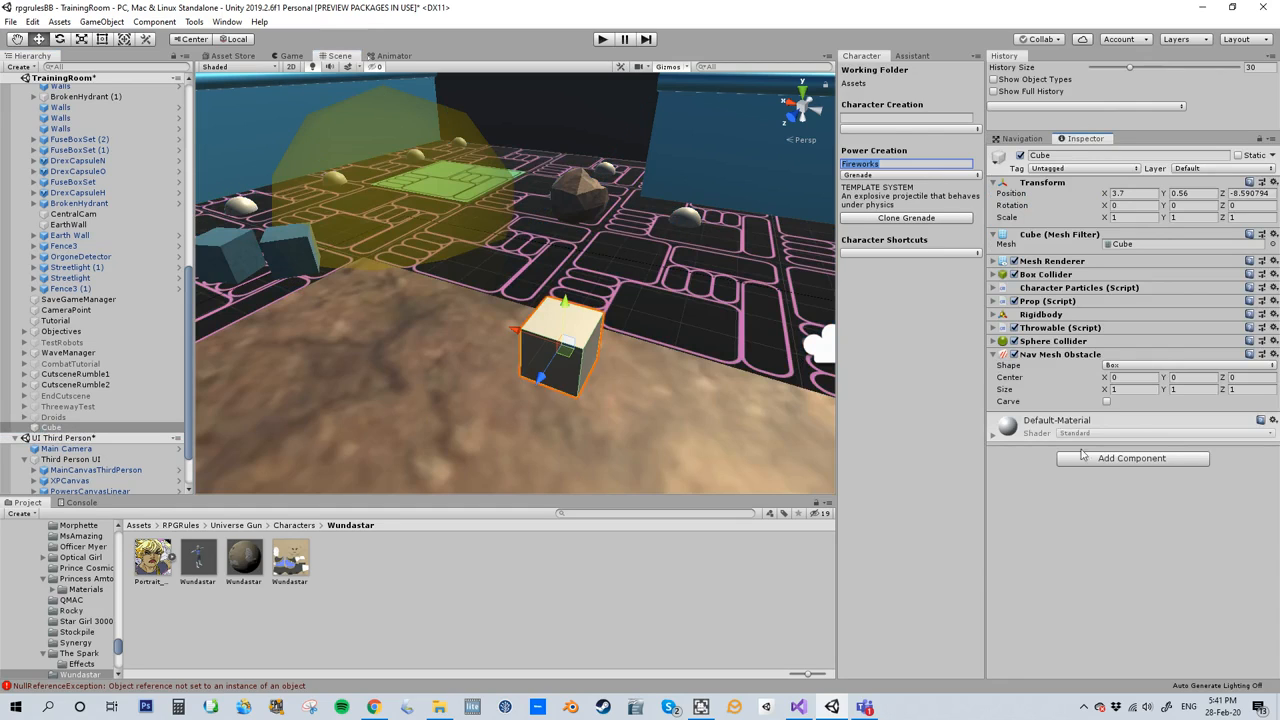
pyautogui.click(1107, 402)
pyautogui.click(1020, 140)
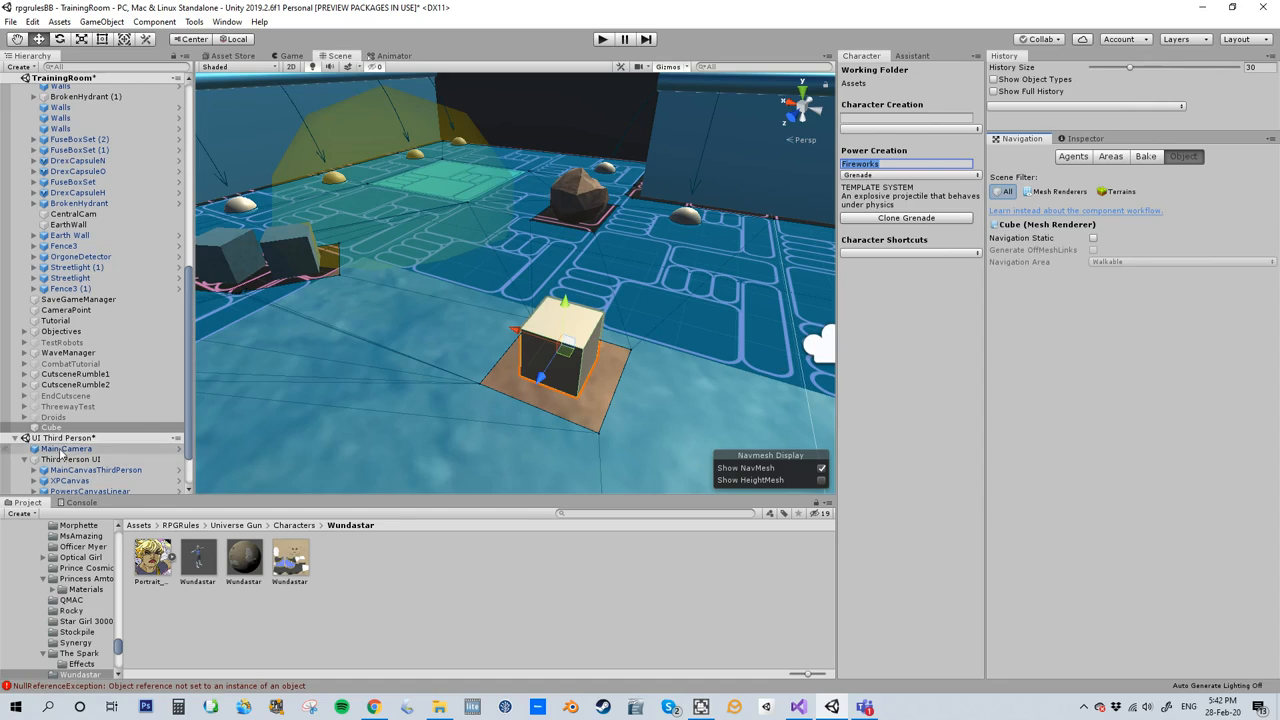
# - Set the Max Health of the cube's Prop component to 10
pyautogui.click(1082, 139)
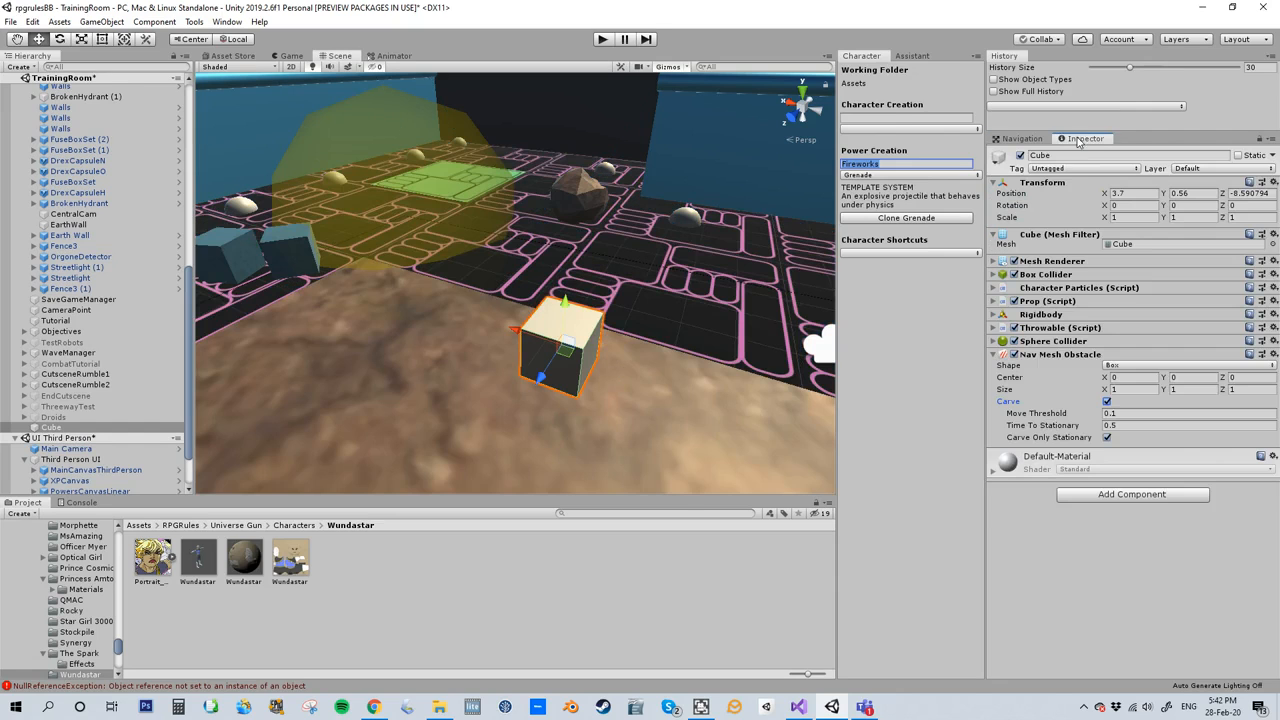
pyautogui.click(603, 39)
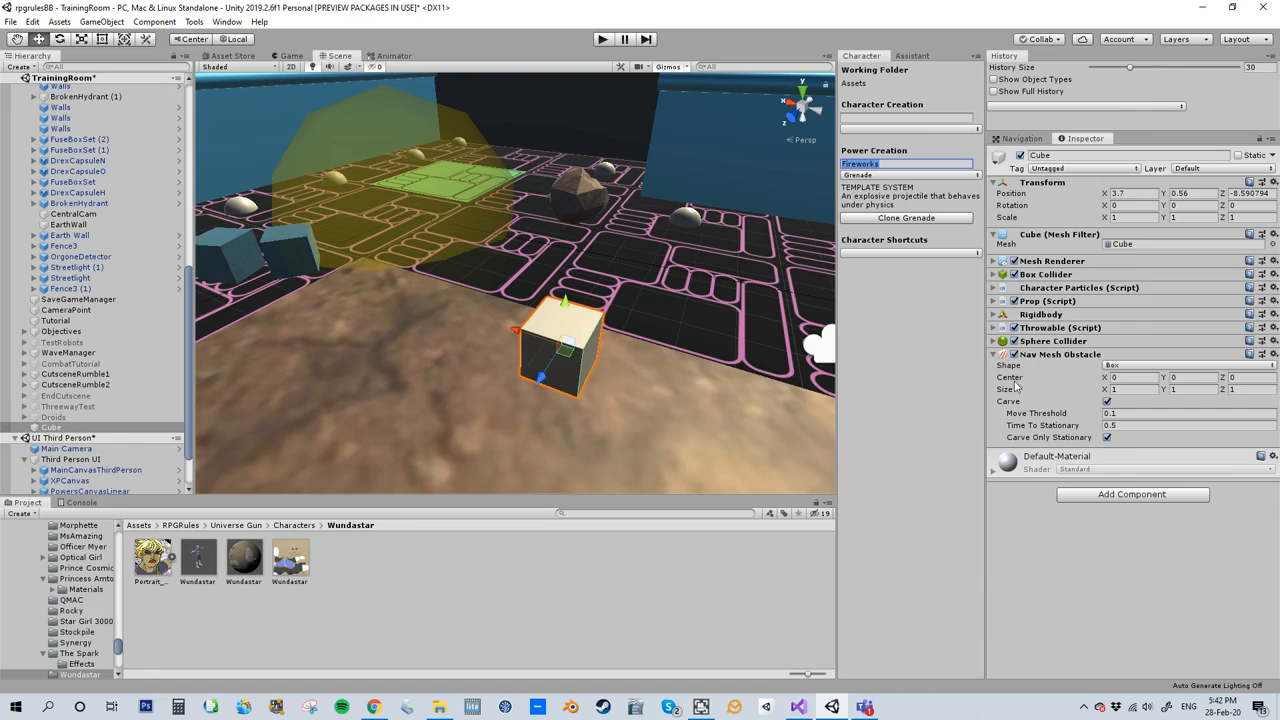
pyautogui.click(995, 303)
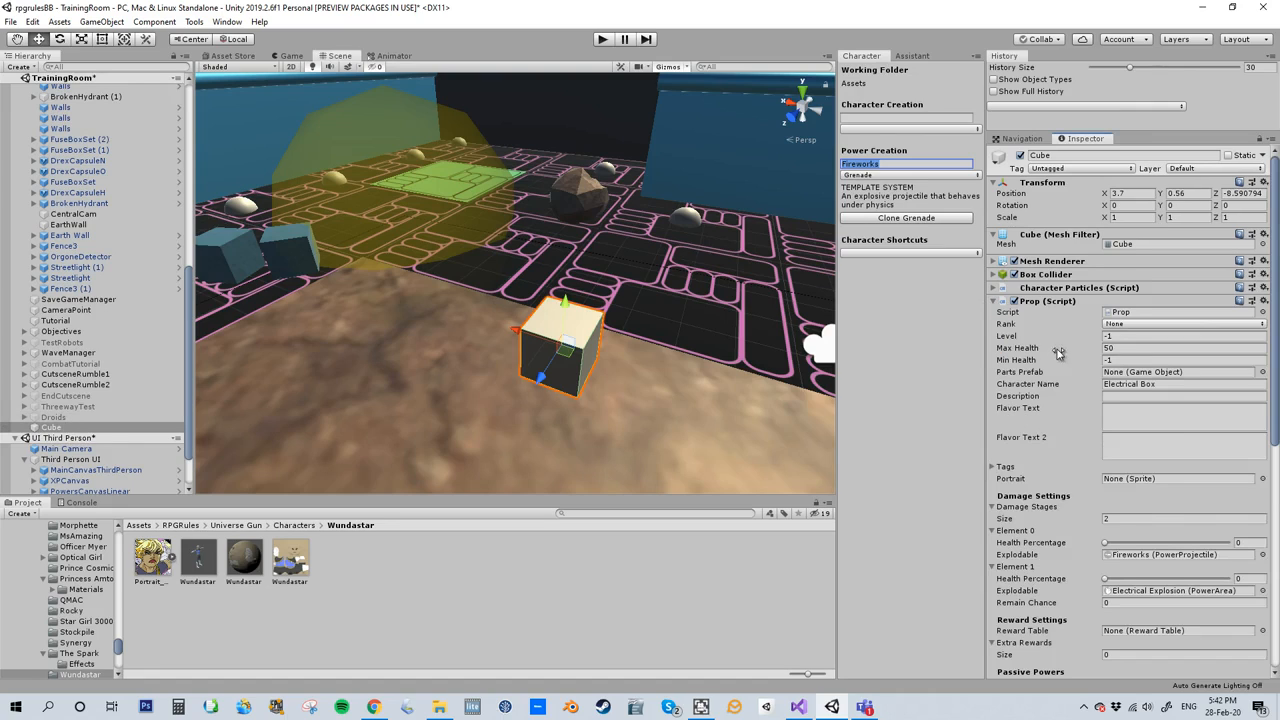
pyautogui.click(1119, 348)
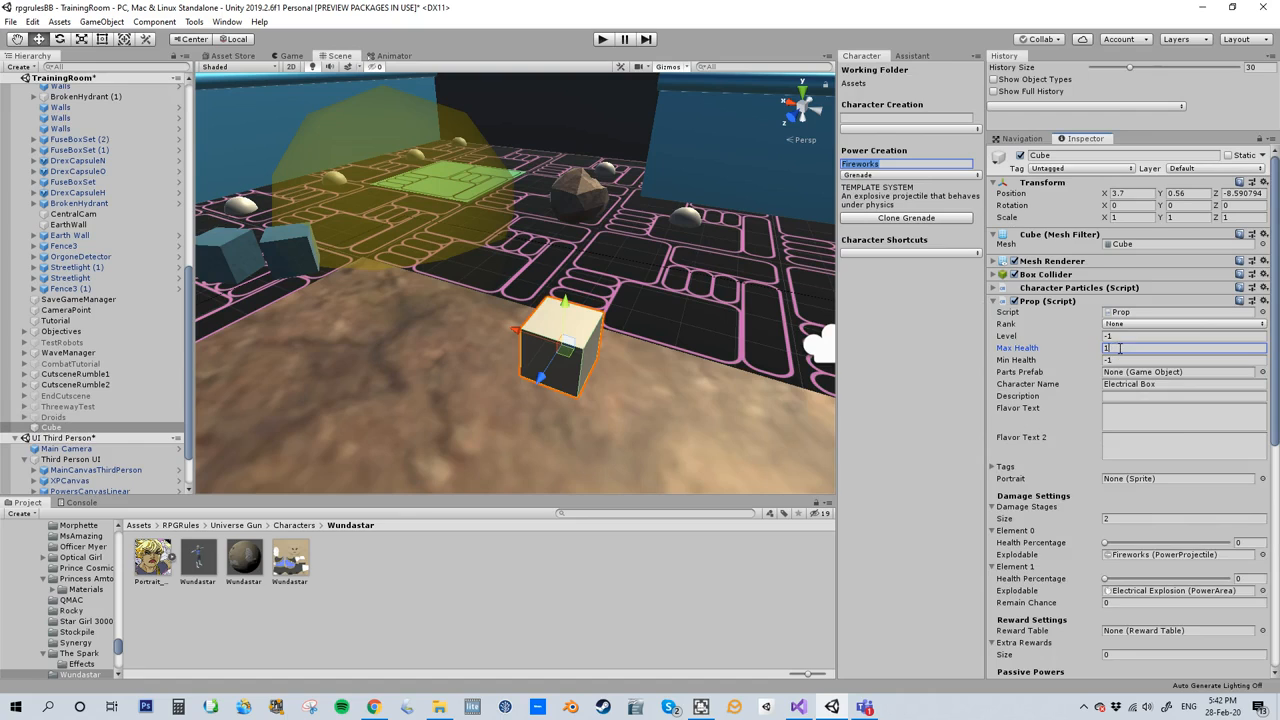
pyautogui.write('10')
# - Playtest the scene by running to the cube, picking it up and throwing it, and stop the game
pyautogui.click(602, 40)
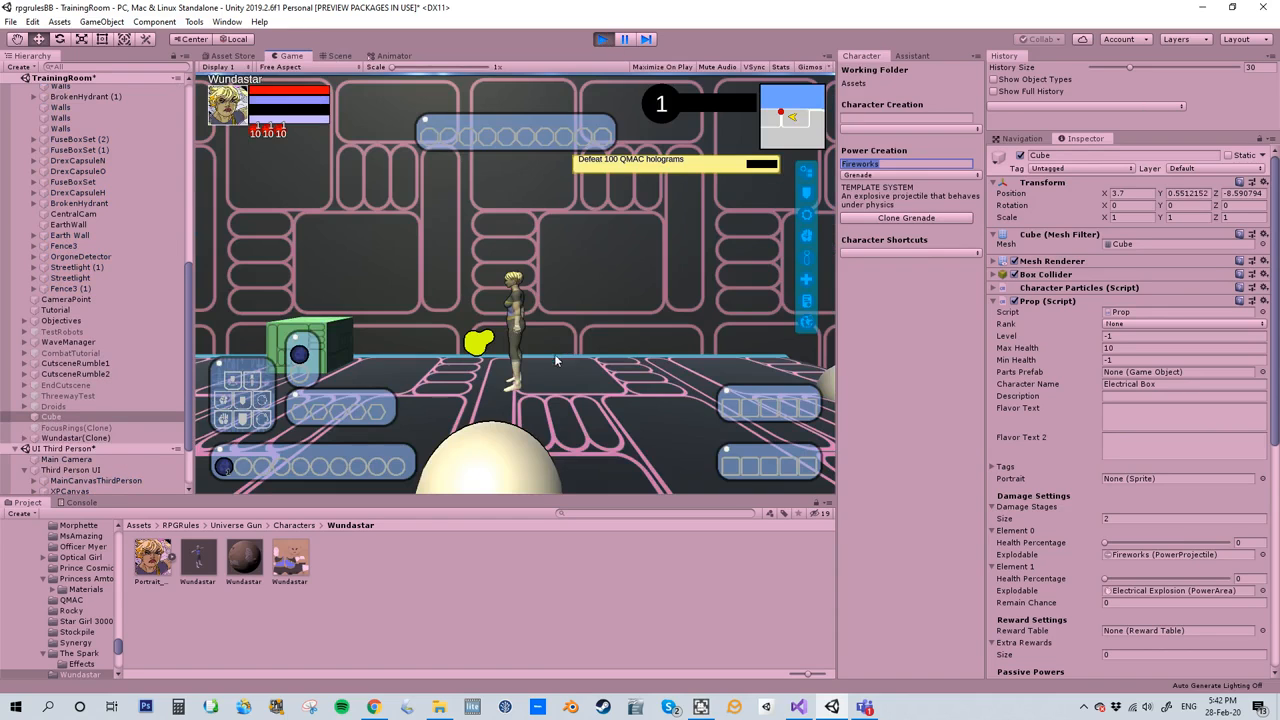
pyautogui.press('w')
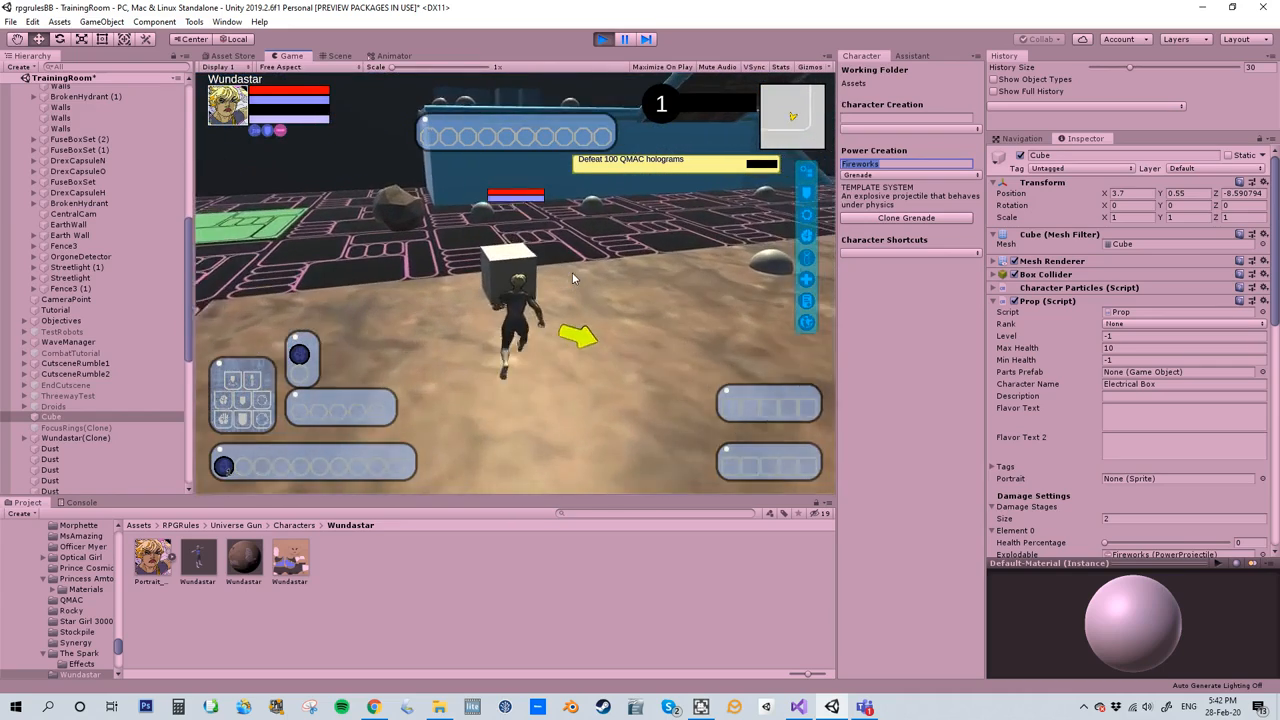
pyautogui.click(511, 474)
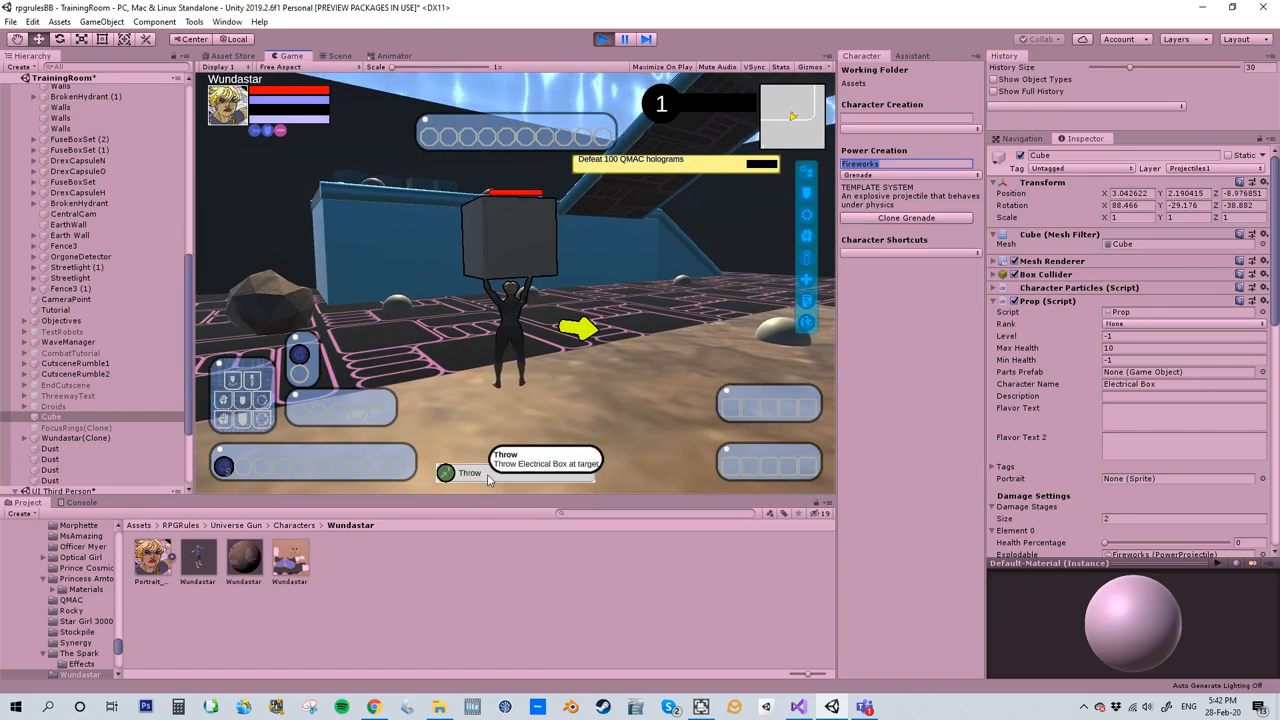
pyautogui.click(488, 475)
pyautogui.moveTo(577, 365); pyautogui.dragTo(1080, 280, button='right')
pyautogui.press('w')
pyautogui.press('w')
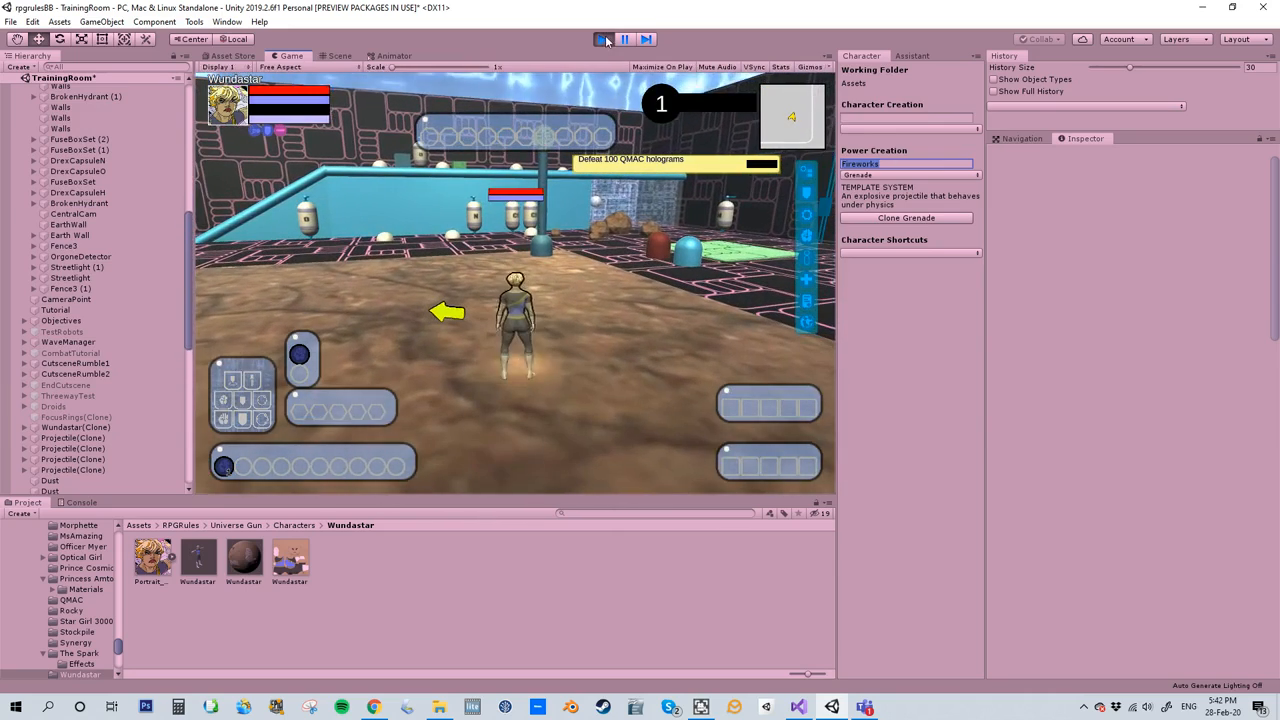
pyautogui.click(602, 39)
# - Restart the game and run the character across the training room to the cube
pyautogui.click(602, 39)
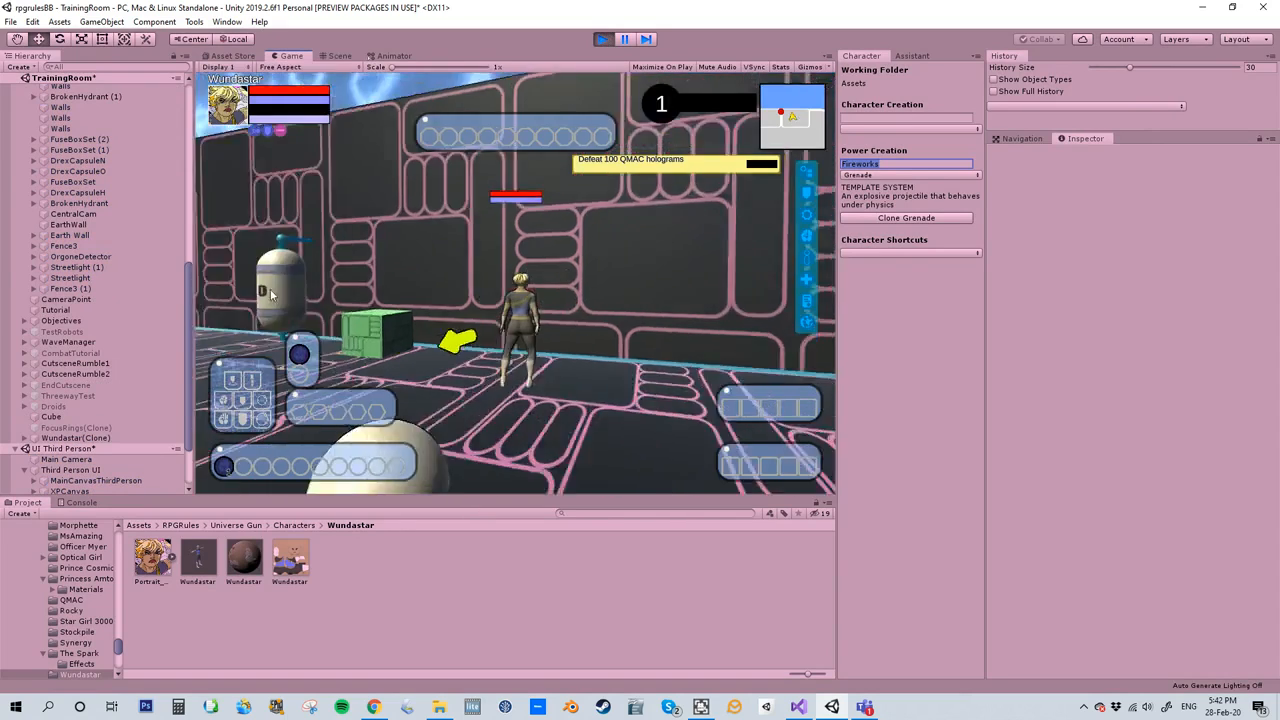
pyautogui.press('w')
pyautogui.press('space')
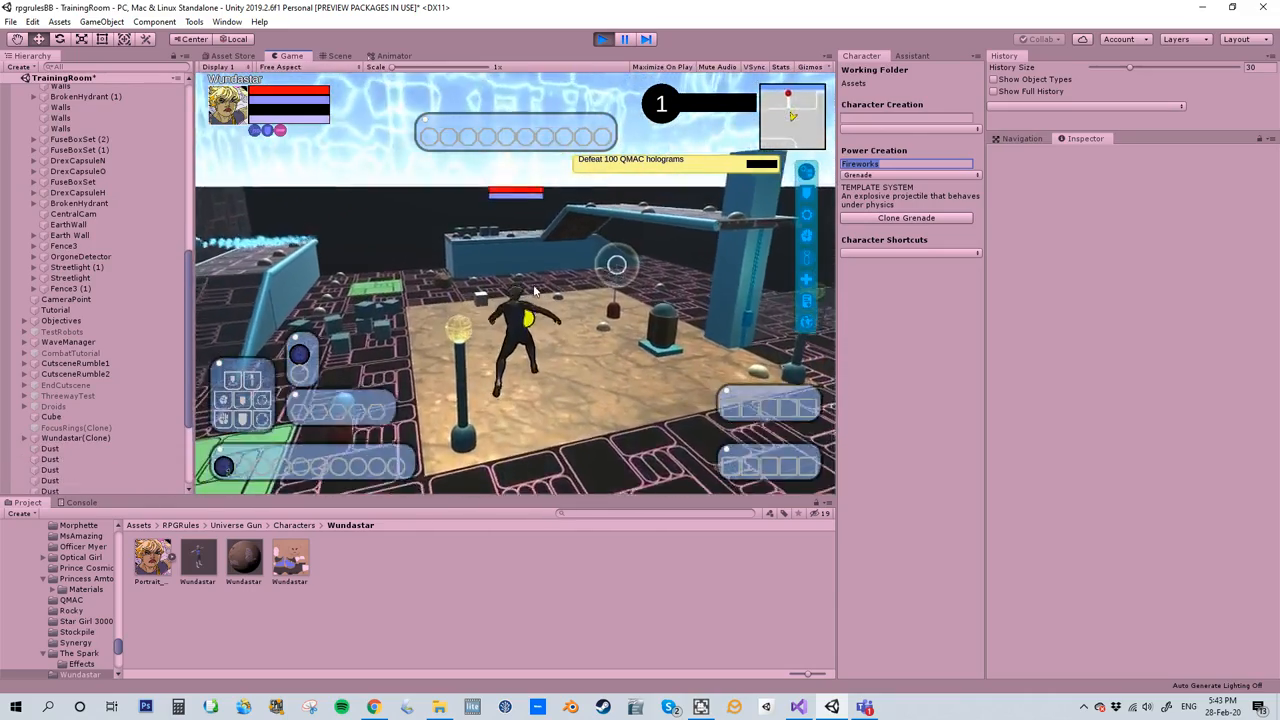
pyautogui.press('w')
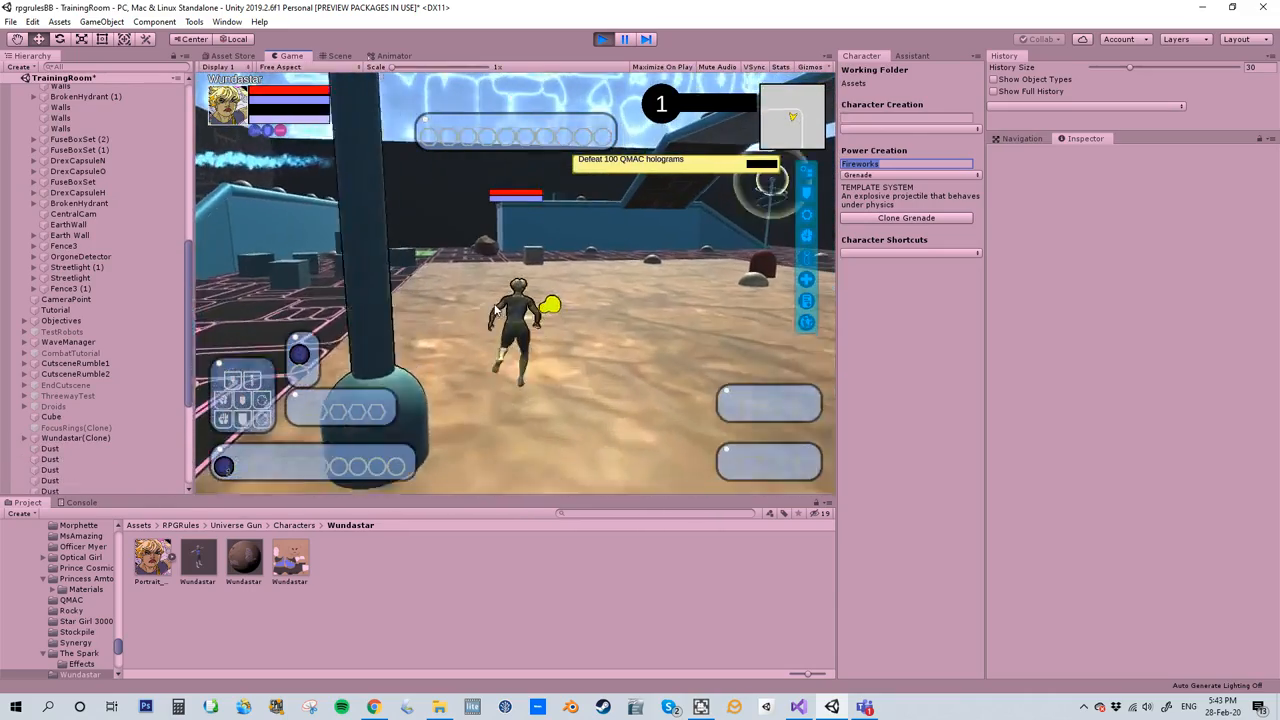
pyautogui.press('w')
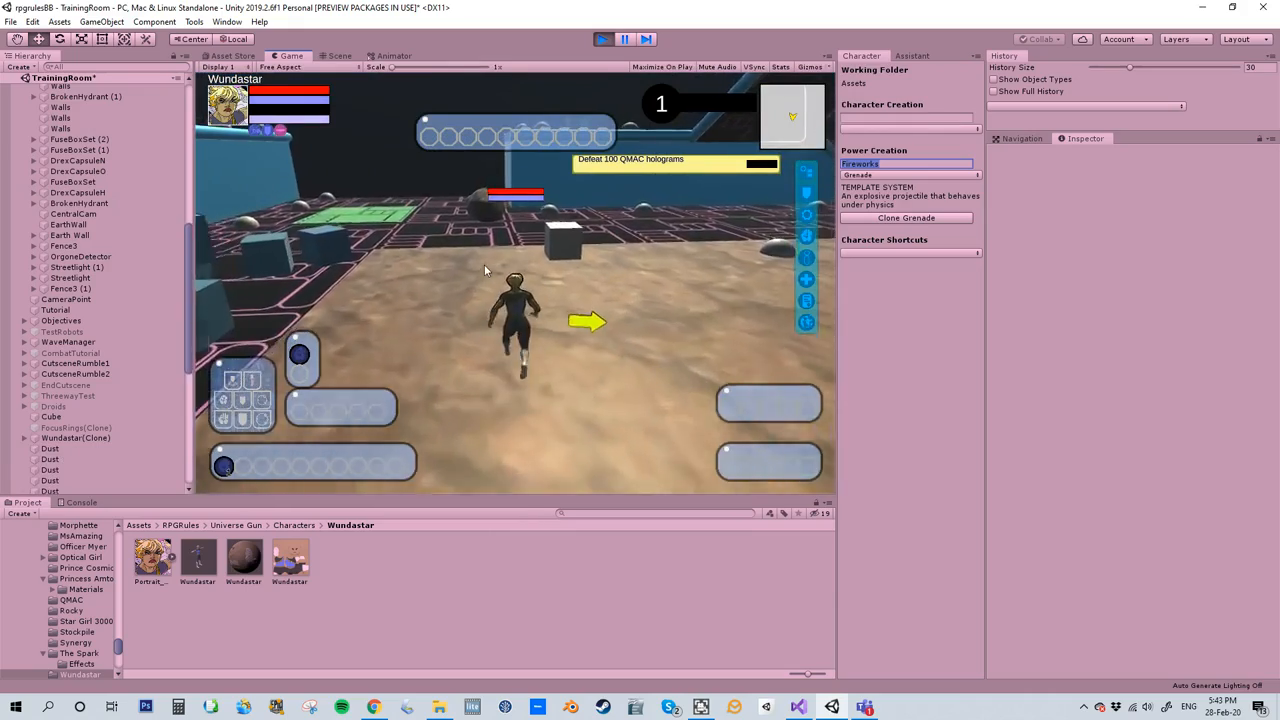
pyautogui.press('w')
pyautogui.moveTo(484, 264); pyautogui.dragTo(937, 128, button='right')
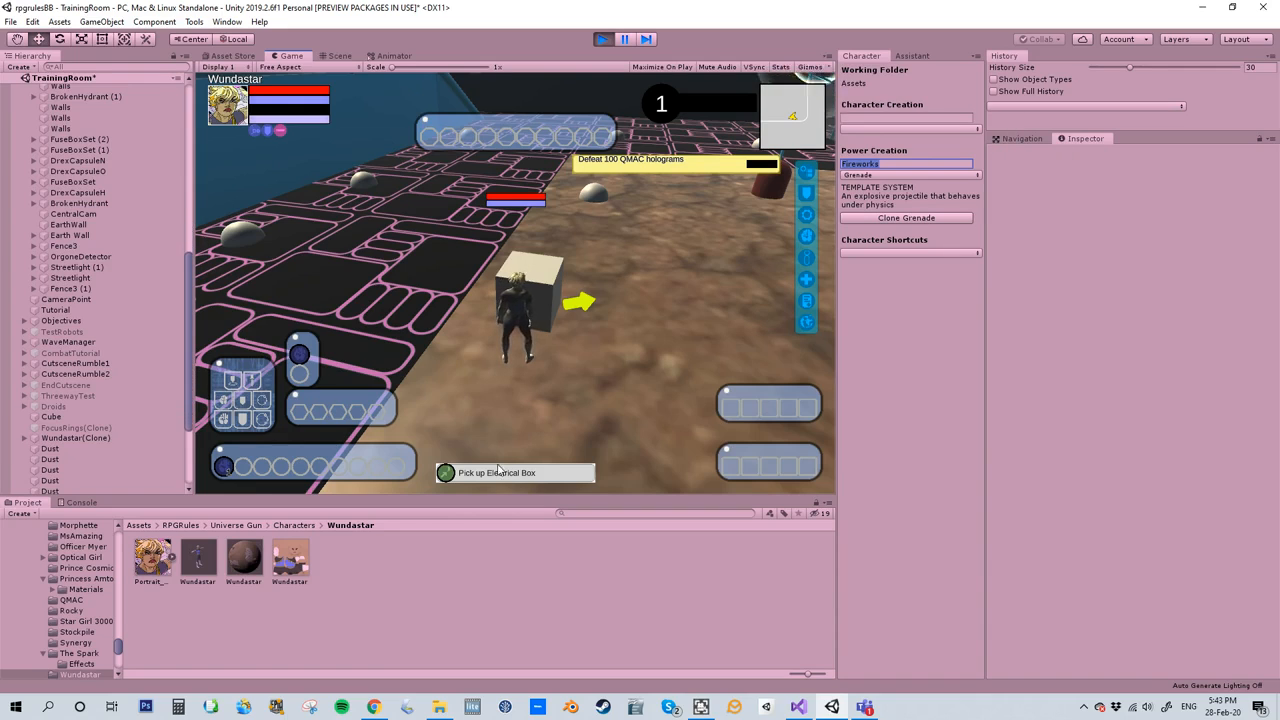
# - With the game running, compare the navmesh in the scene before and after the character picks up the cube
pyautogui.click(339, 56)
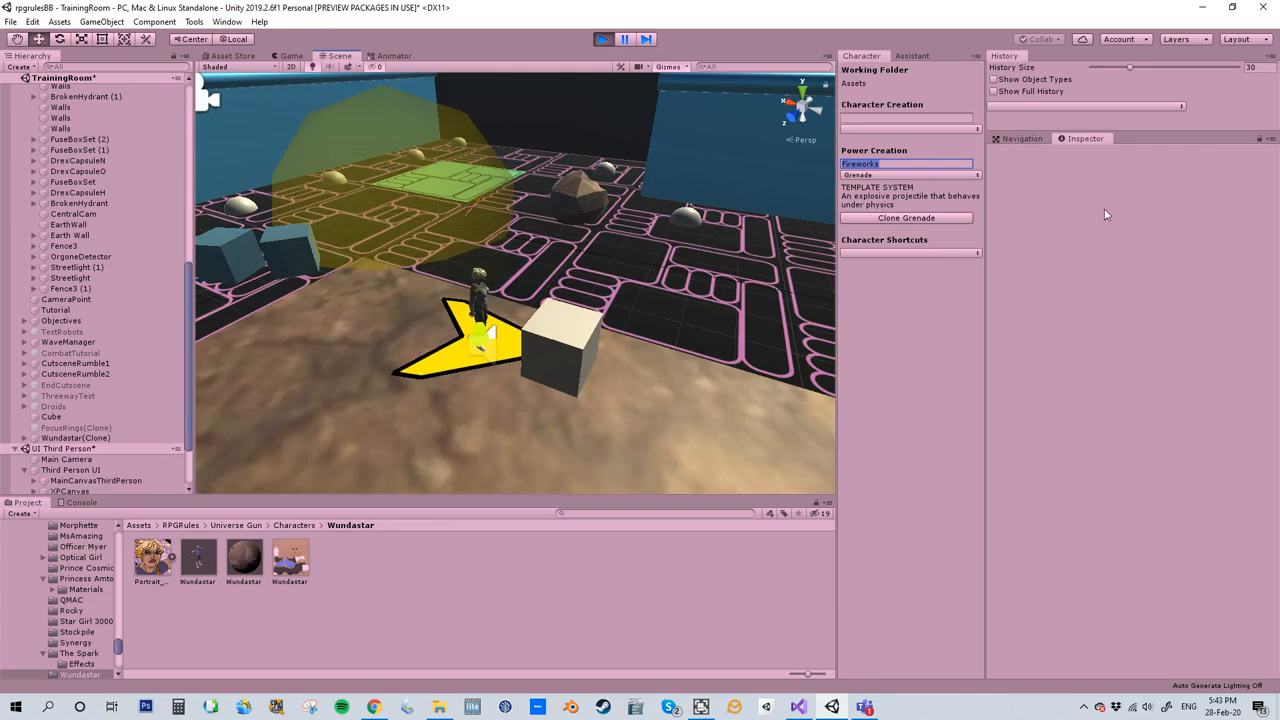
pyautogui.click(1022, 139)
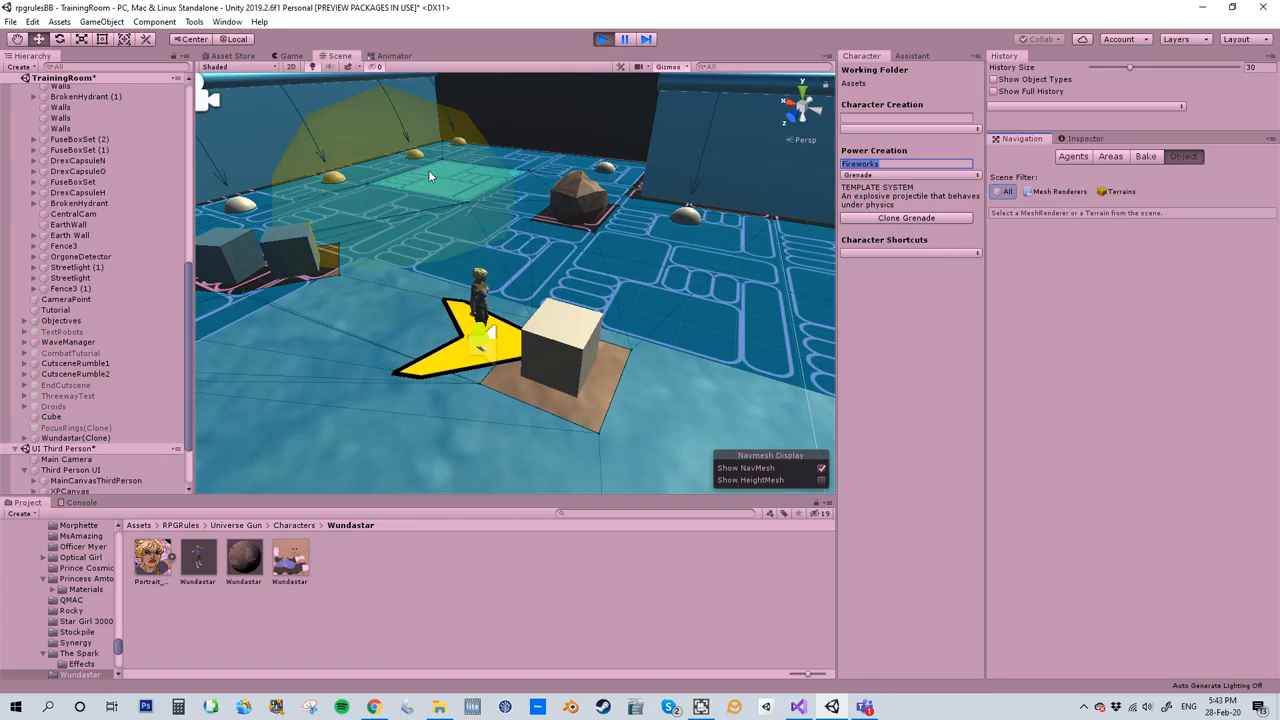
pyautogui.click(290, 56)
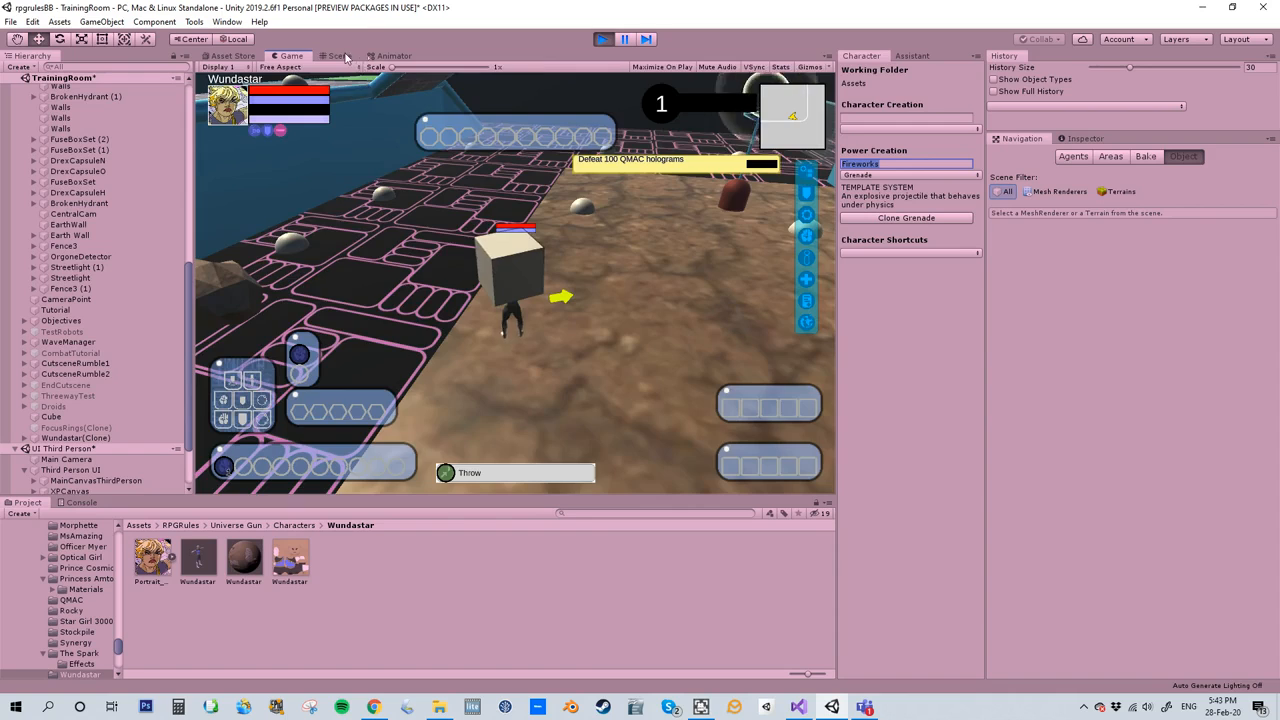
pyautogui.click(338, 56)
pyautogui.moveTo(414, 229); pyautogui.dragTo(567, 300, button='right')
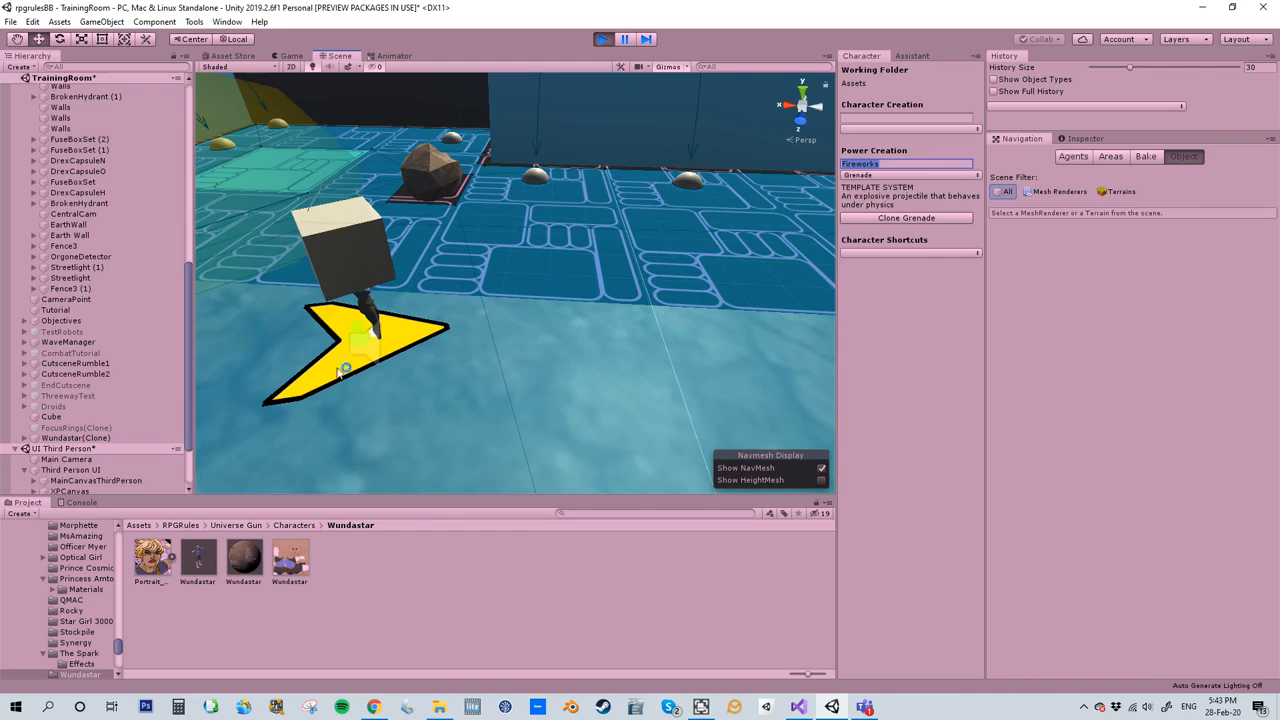
# - Throw the carried box in the game and run the character over to the rocks to pick up a Medium Rock
pyautogui.click(286, 58)
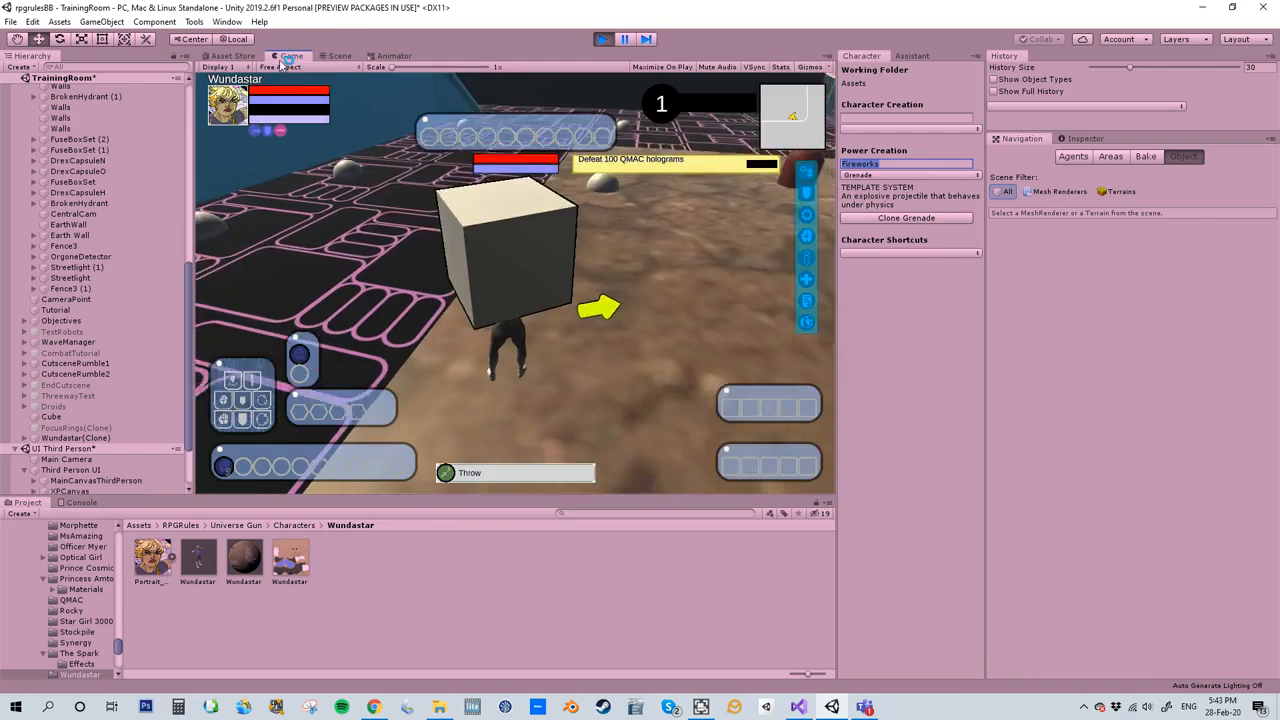
pyautogui.click(514, 475)
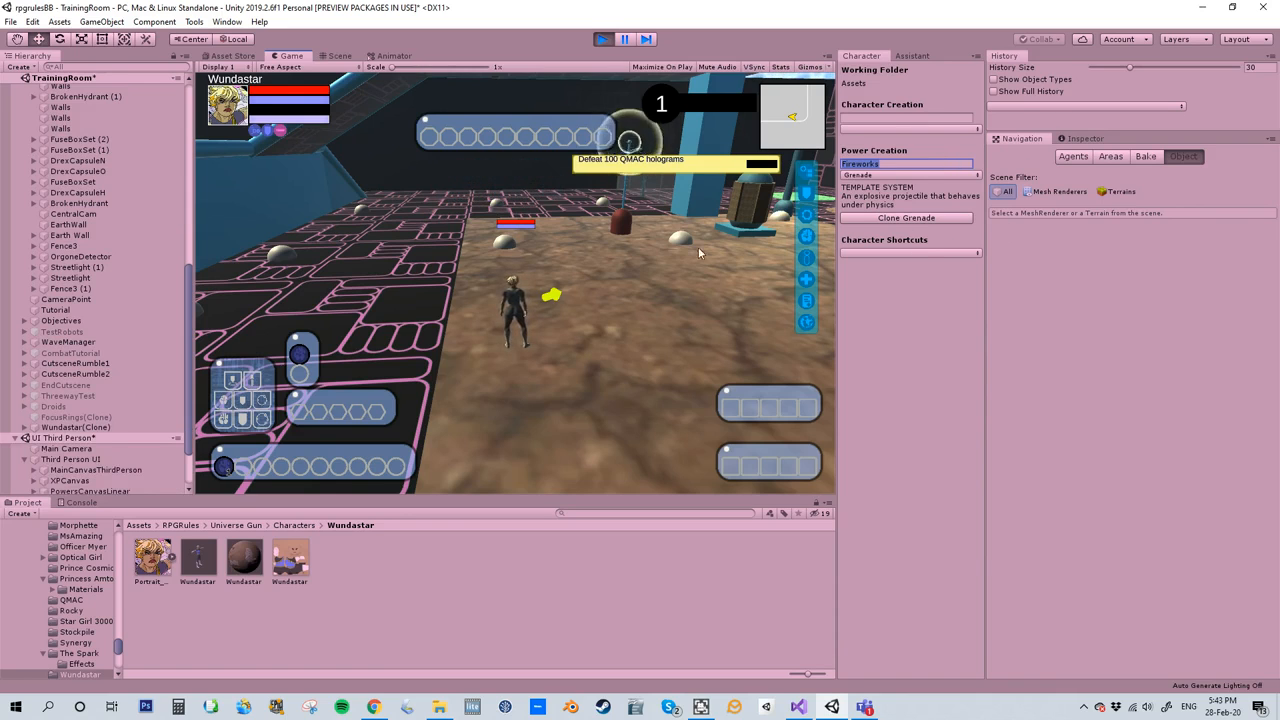
pyautogui.moveTo(526, 320); pyautogui.dragTo(1011, 326, button='right')
pyautogui.press('w')
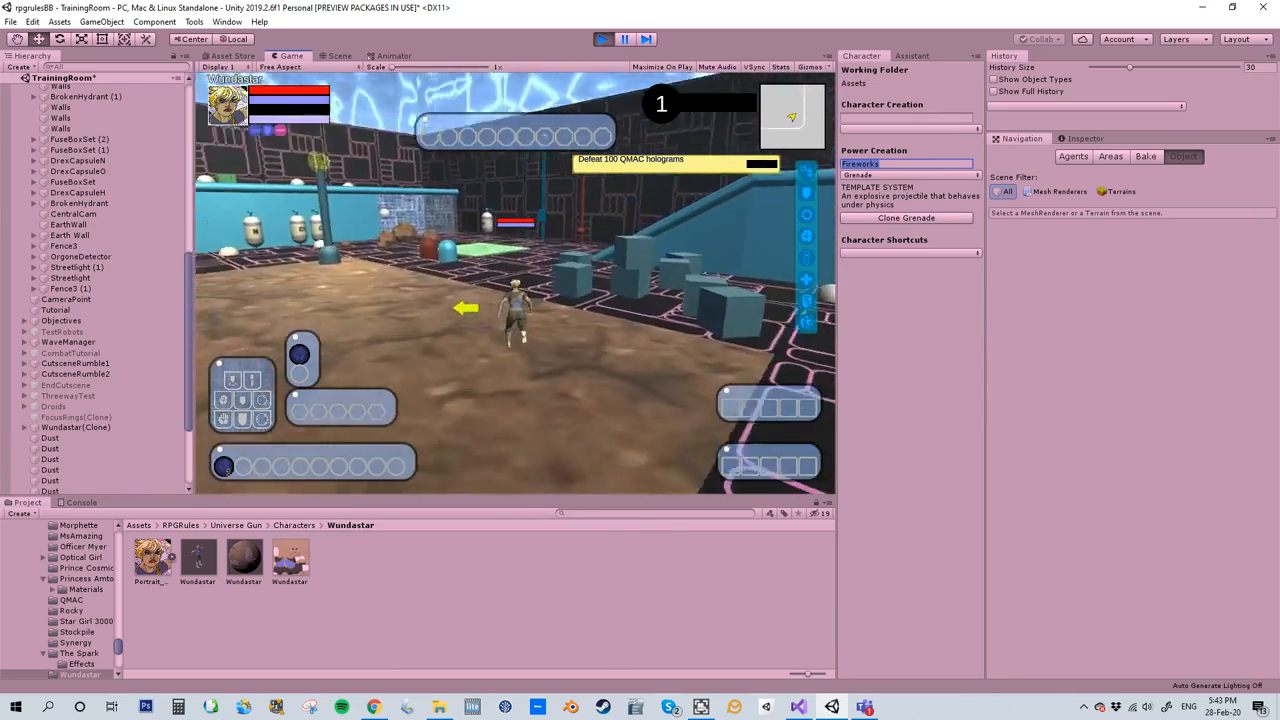
pyautogui.moveTo(1262, 345); pyautogui.dragTo(1095, 342, button='right')
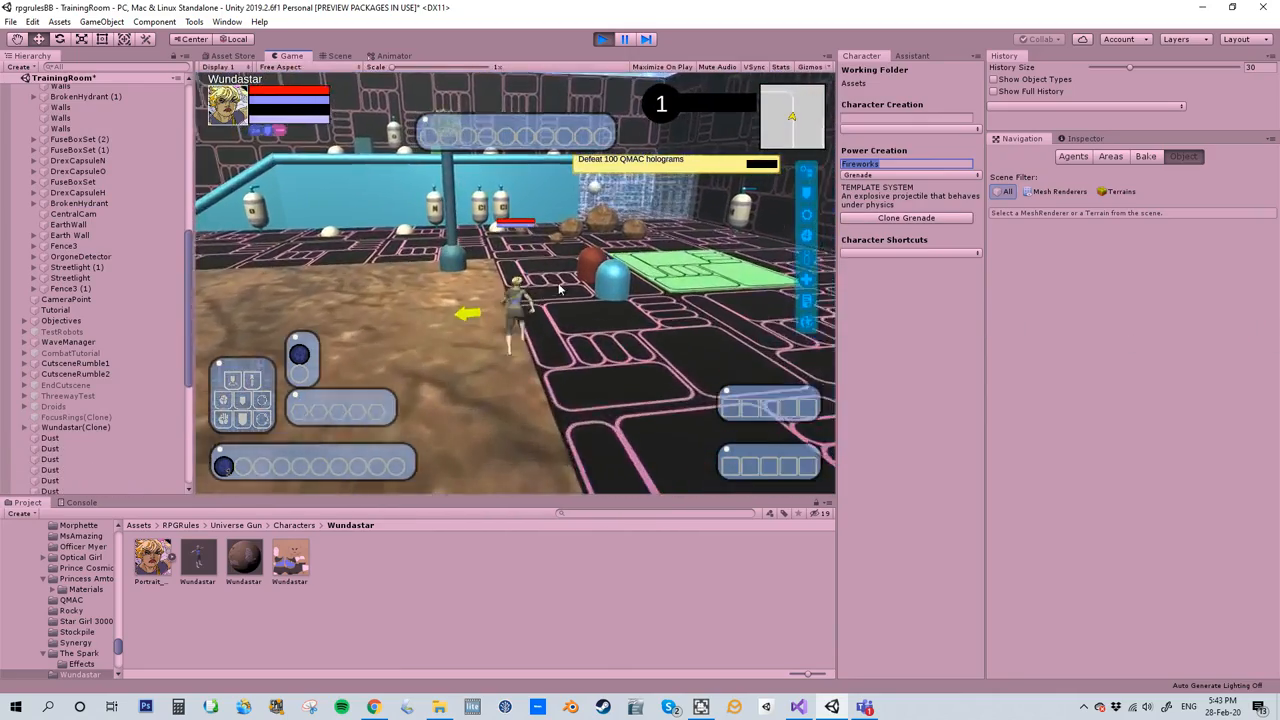
pyautogui.moveTo(540, 281); pyautogui.dragTo(617, 286, button='right')
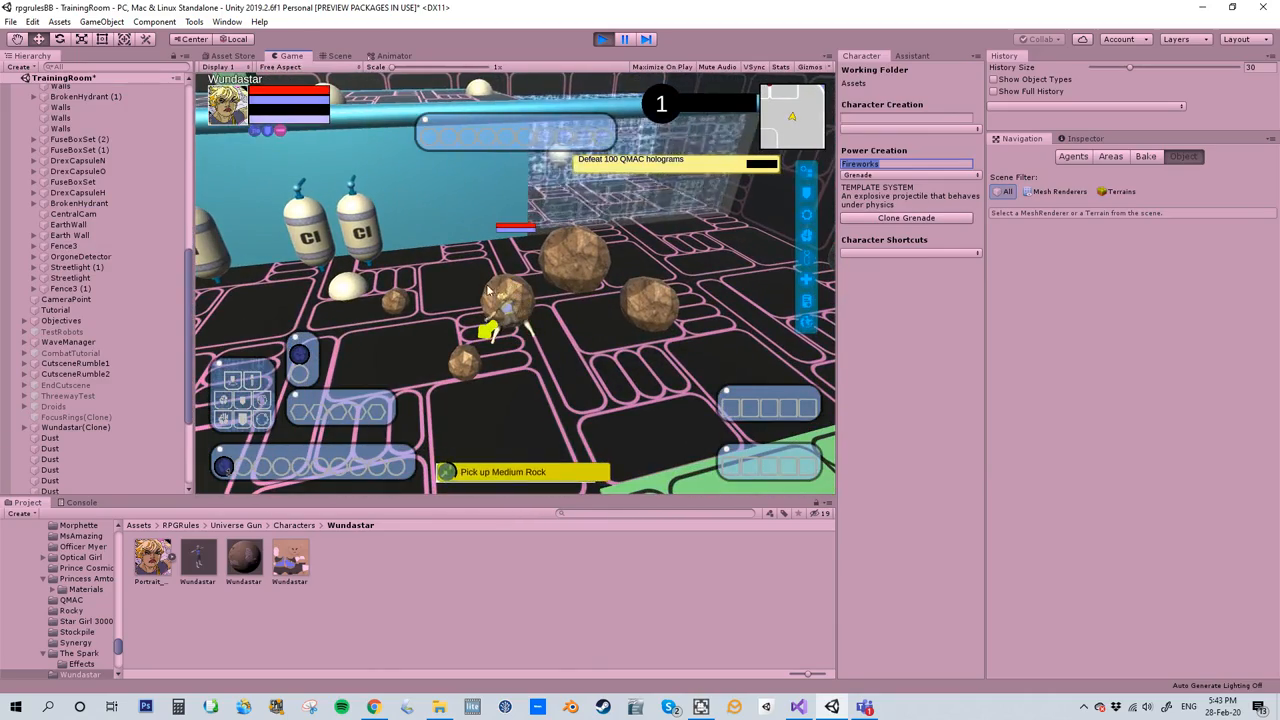
# - Frame Wundastar(Clone) in the scene and examine the navmesh around the character and the nearby rocks
pyautogui.click(337, 55)
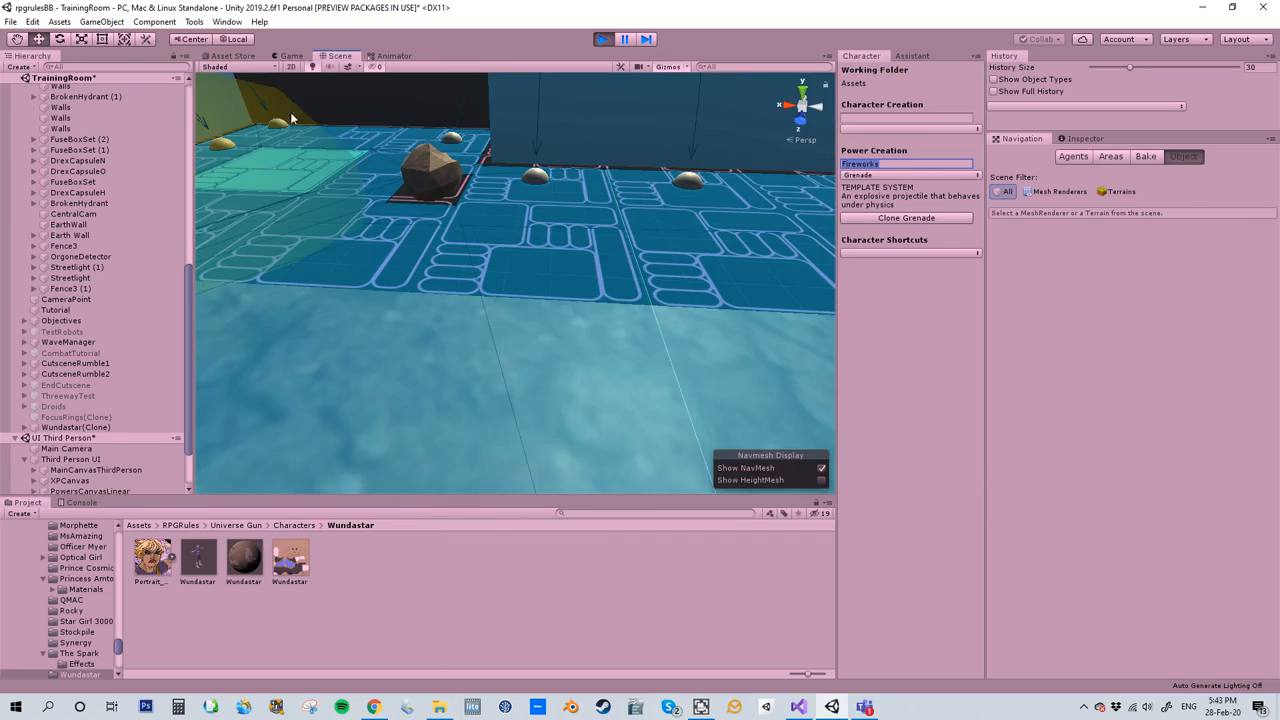
pyautogui.doubleClick(111, 427)
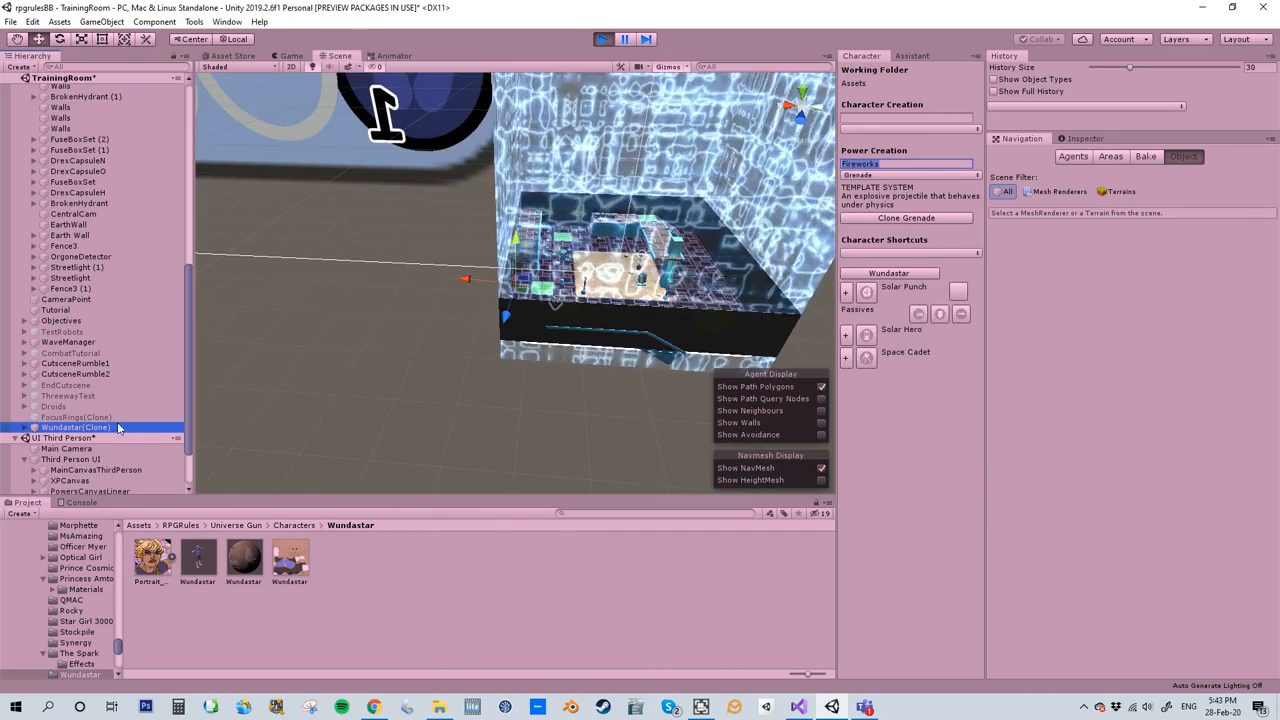
pyautogui.scroll(10, 538, 281)
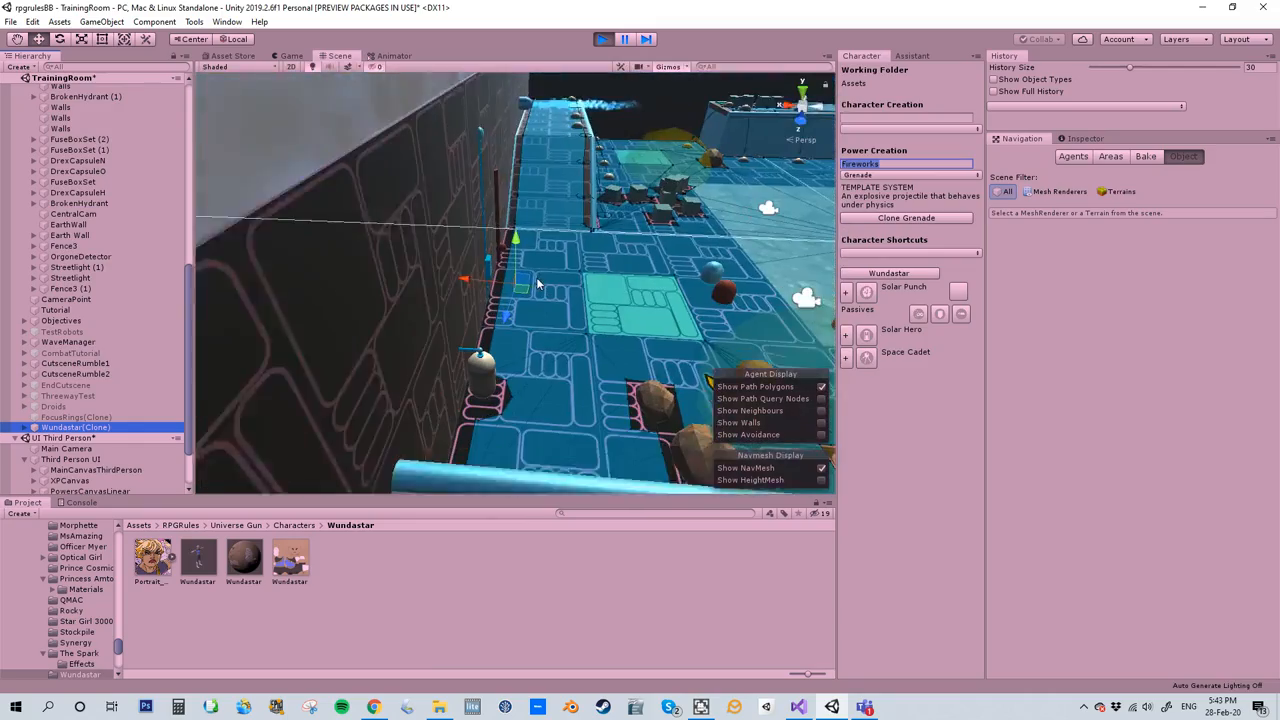
pyautogui.moveTo(540, 282); pyautogui.dragTo(662, 306, button='right')
pyautogui.scroll(8, 624, 283)
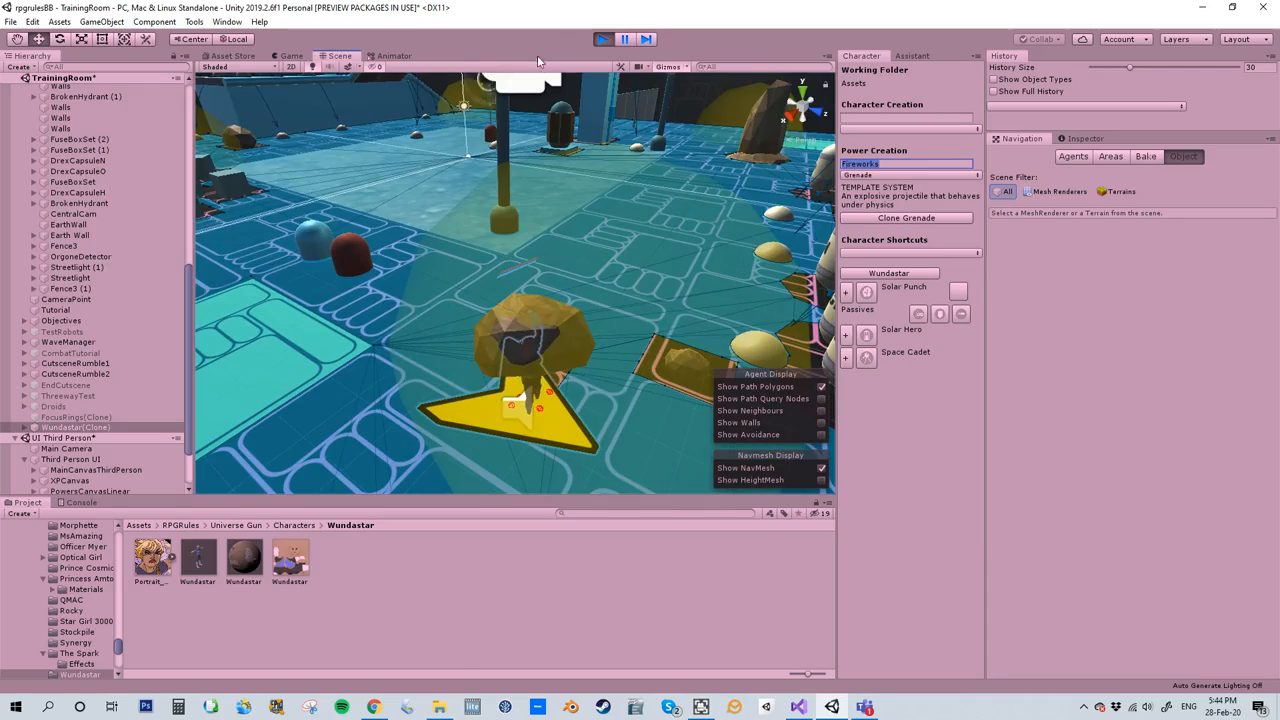
# - Throw the carried rock in the game and run the character after it
pyautogui.click(291, 56)
pyautogui.press('w')
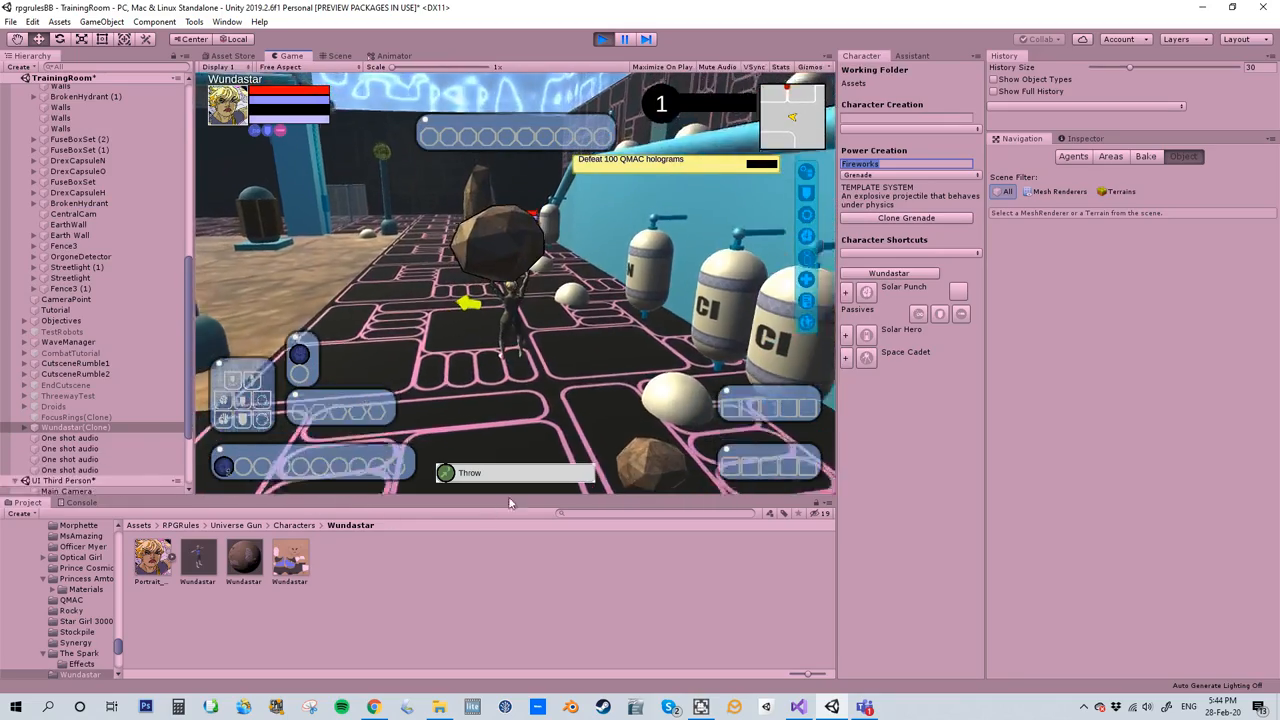
pyautogui.click(509, 472)
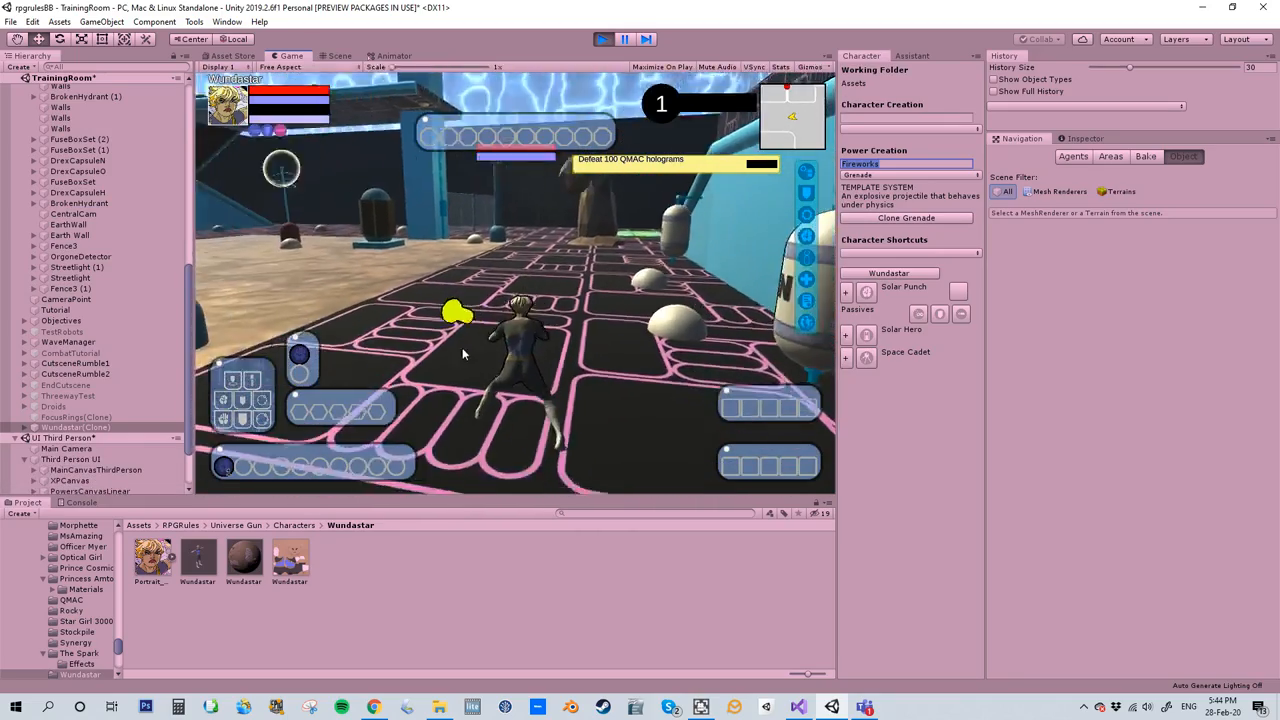
pyautogui.press('w')
pyautogui.press('w')
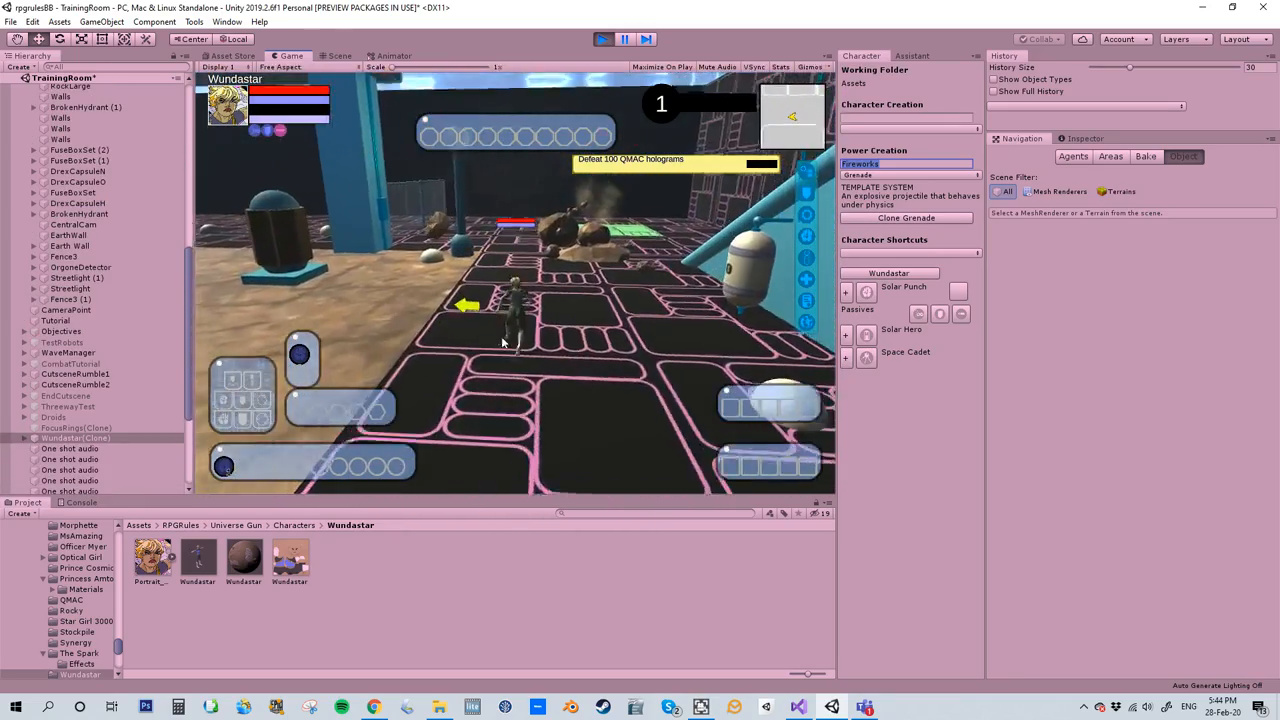
pyautogui.press('w')
pyautogui.moveTo(509, 338); pyautogui.dragTo(467, 105, button='right')
# - Locate Wundastar(Clone) in the scene again and examine the navmesh around the rocks at the character's new position
pyautogui.click(340, 55)
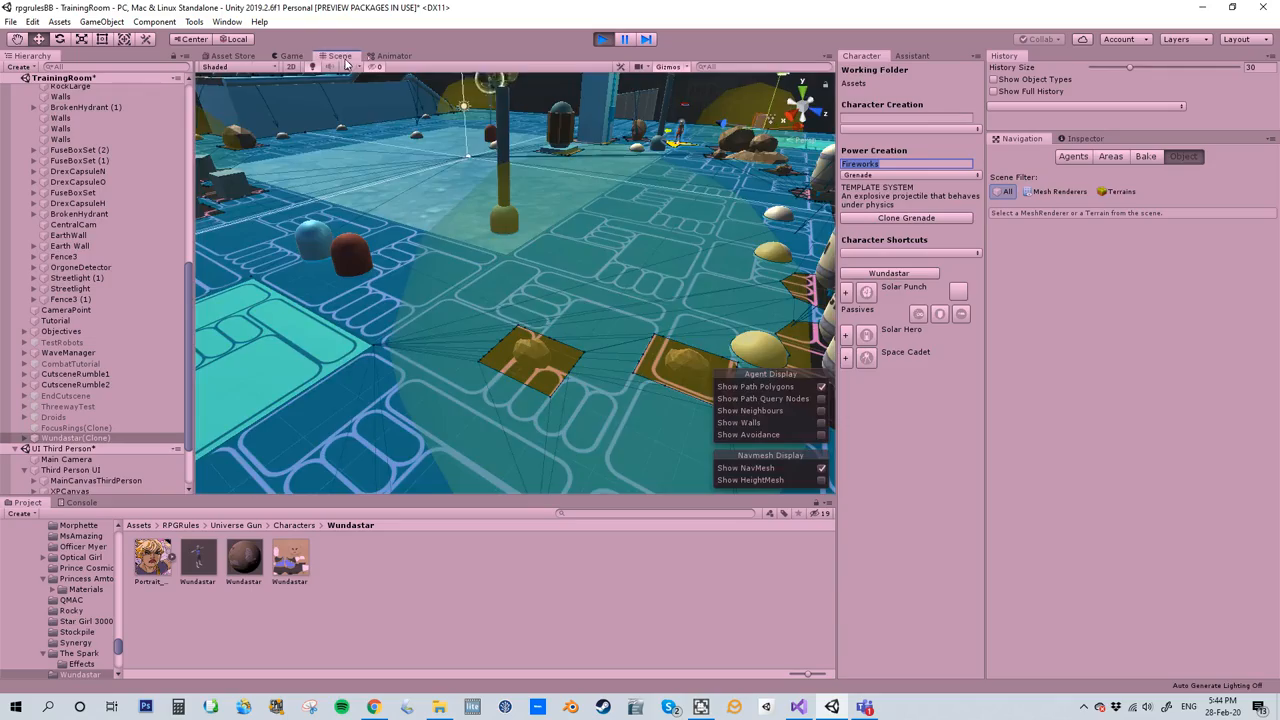
pyautogui.click(68, 438)
pyautogui.doubleClick(68, 438)
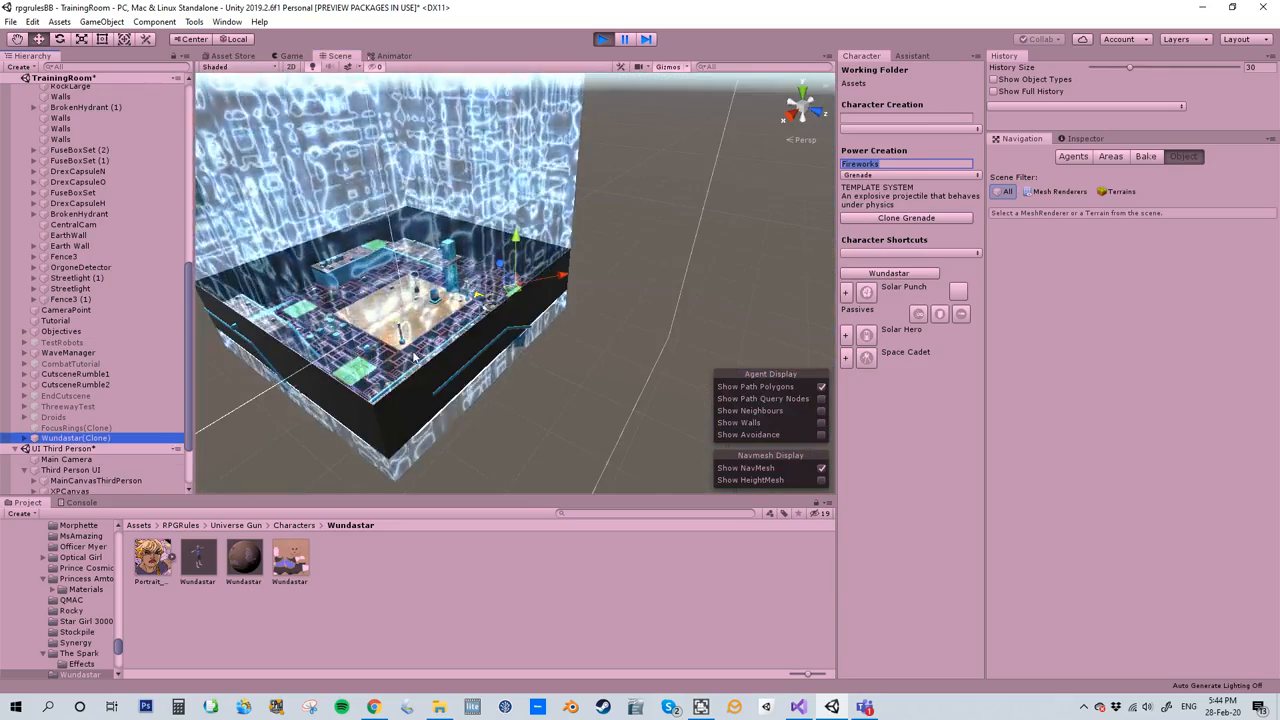
pyautogui.scroll(5, 435, 339)
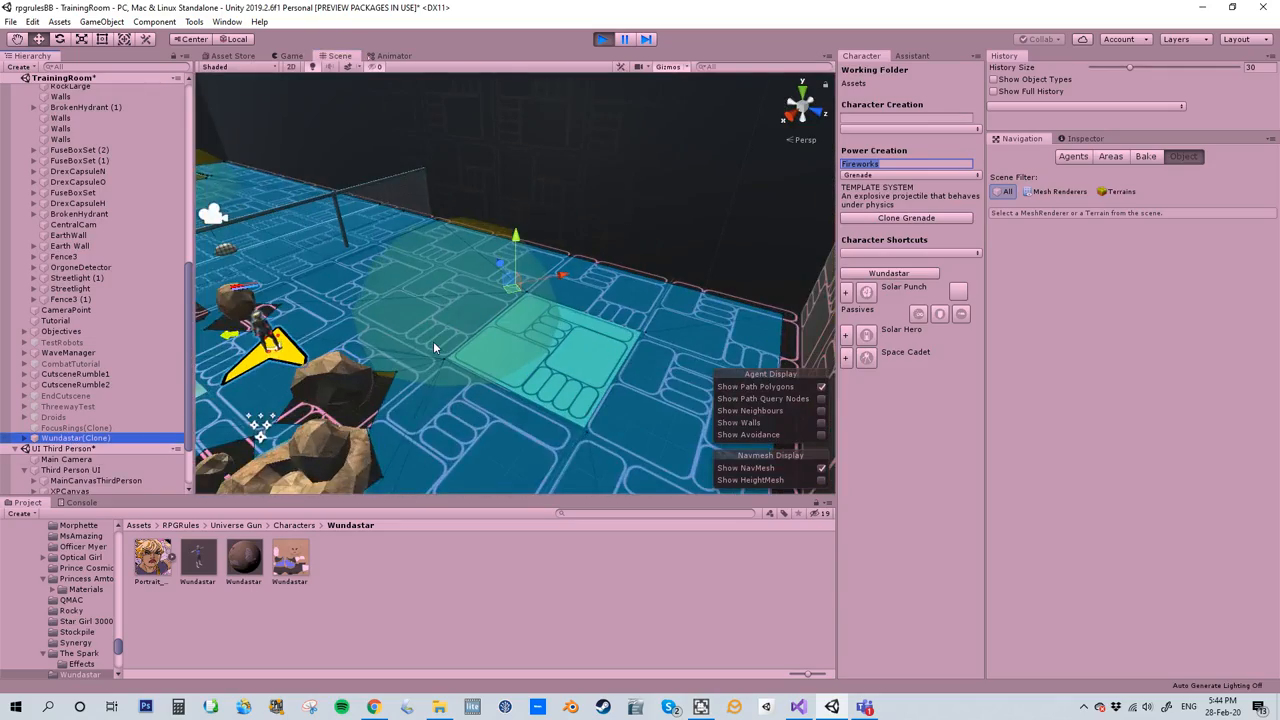
pyautogui.moveTo(532, 339); pyautogui.dragTo(408, 286, button='right')
pyautogui.scroll(3, 486, 316)
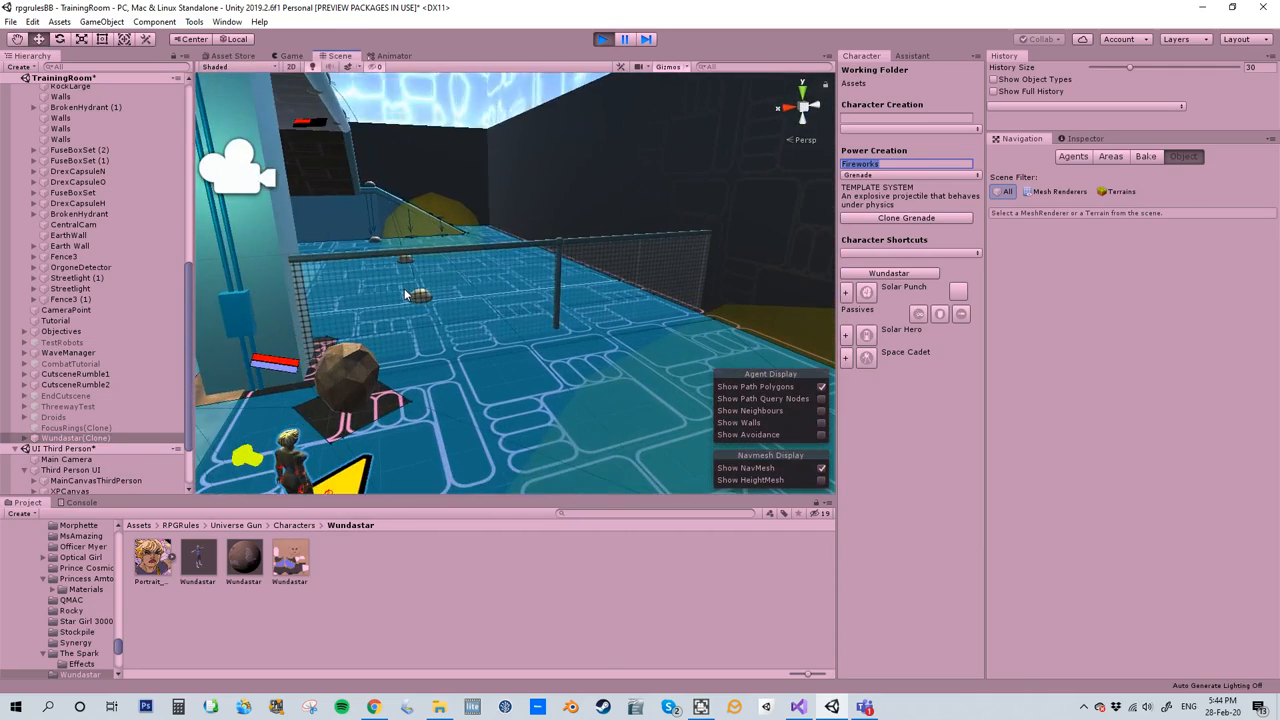
# - Examine the navmesh around the character and the large rock beside the fence from closer and different angles
pyautogui.scroll(1, 486, 316)
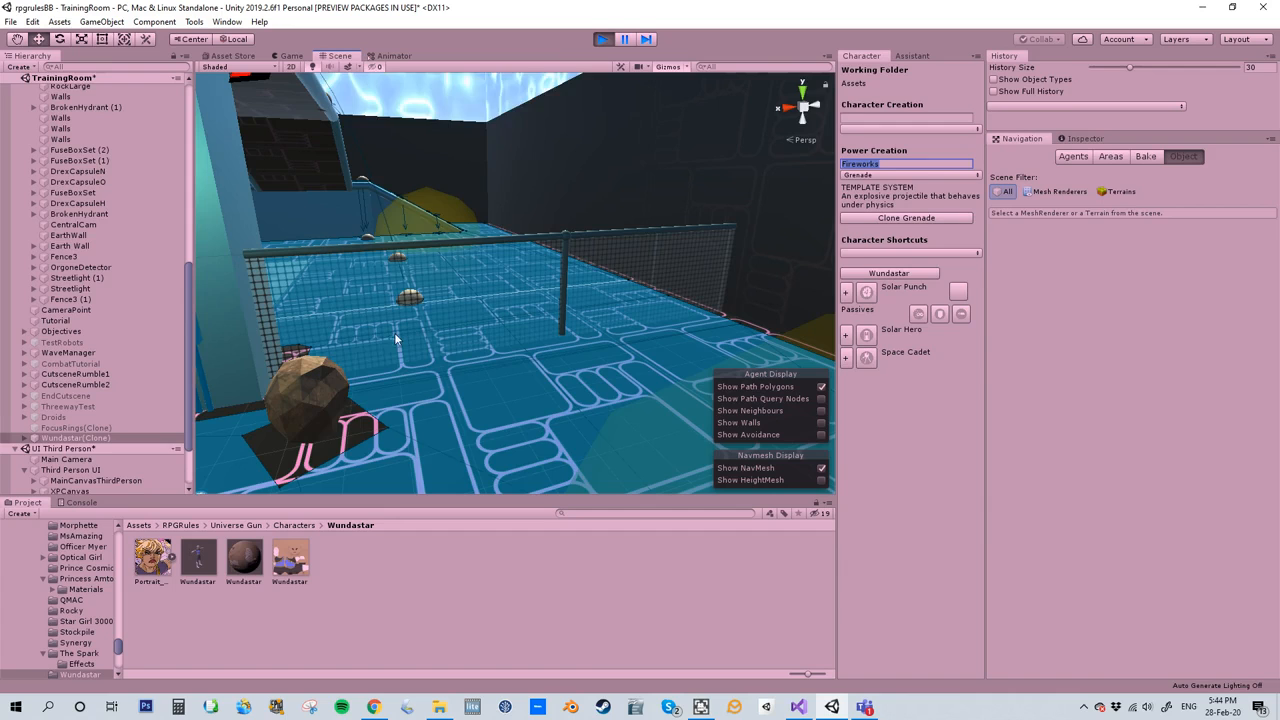
pyautogui.press('f')
pyautogui.moveTo(390, 356); pyautogui.dragTo(356, 314, button='right')
pyautogui.moveTo(484, 318); pyautogui.dragTo(447, 365, button='middle')
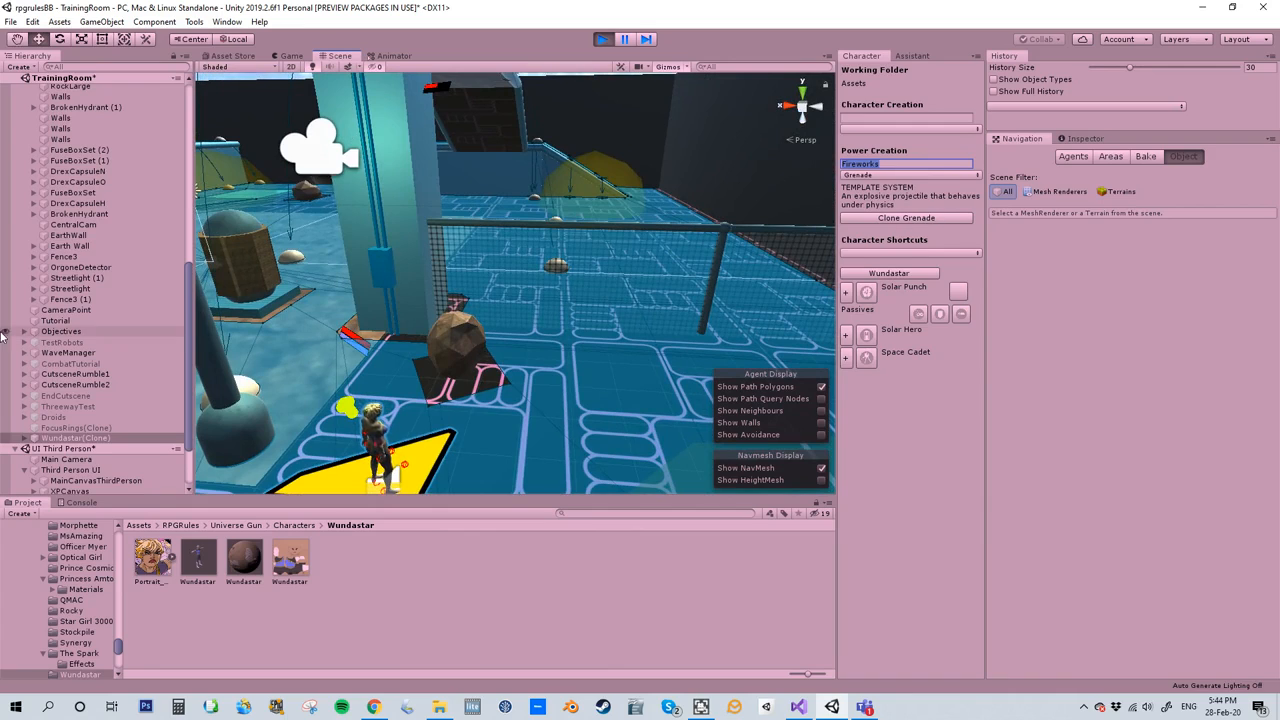
# - Stop the playtest and show the Cube's components with its Prop script settings collapsed
pyautogui.click(602, 38)
pyautogui.click(47, 427)
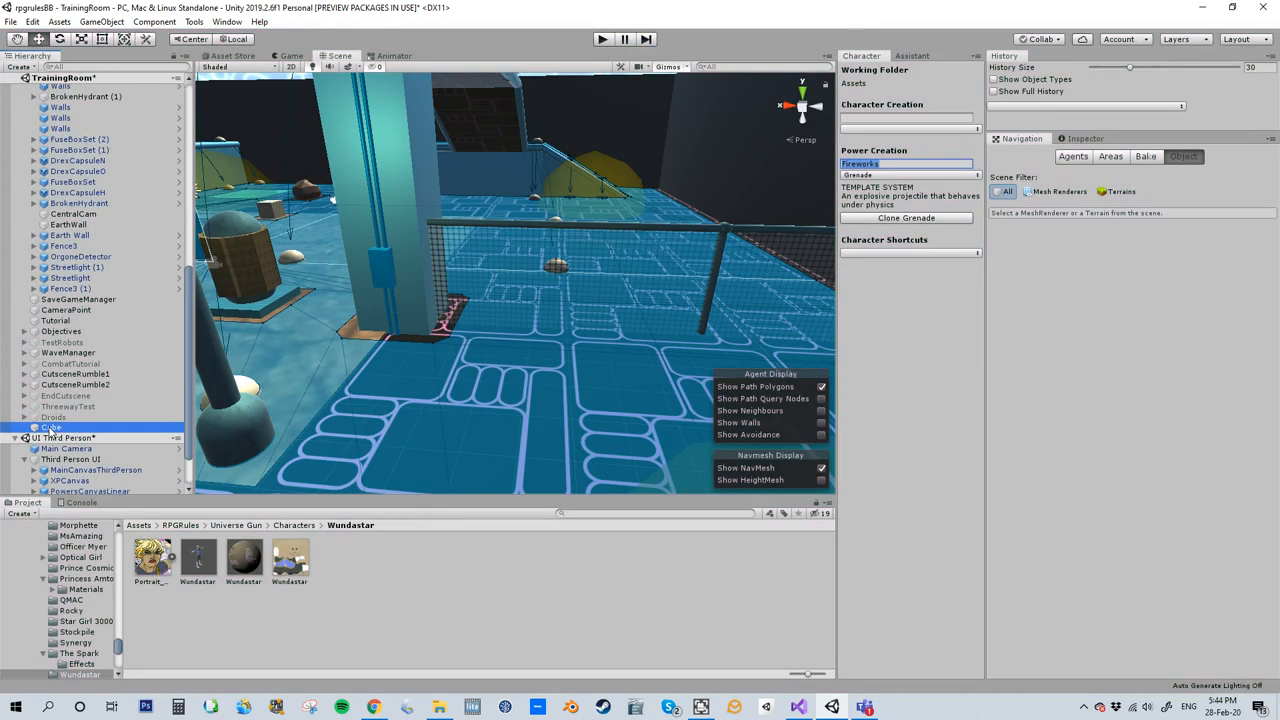
pyautogui.click(1076, 139)
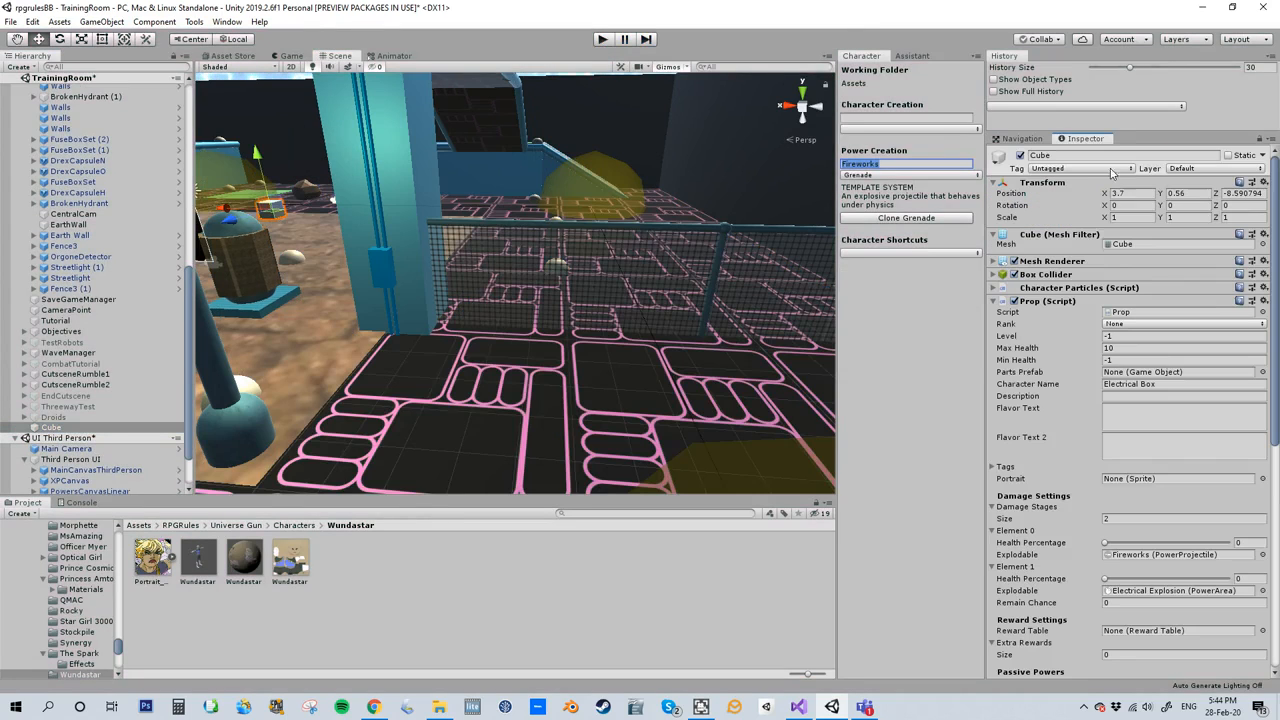
pyautogui.scroll(-3, 1062, 326)
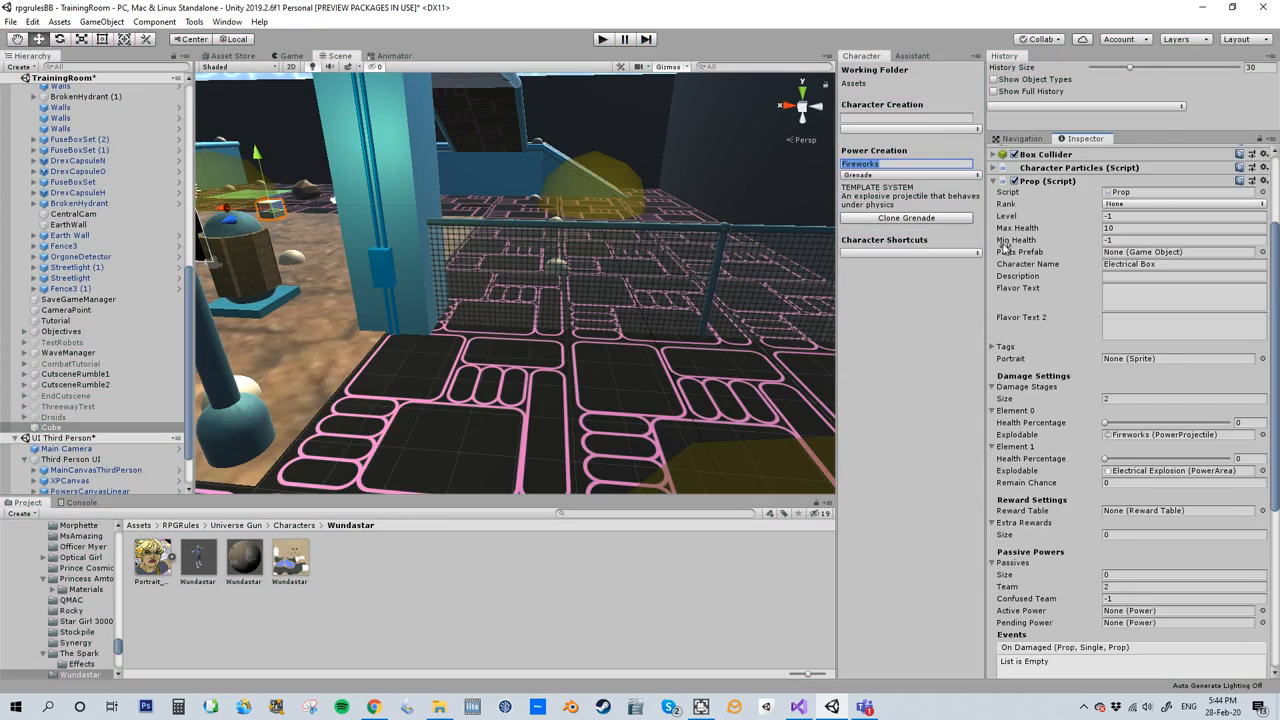
pyautogui.click(993, 183)
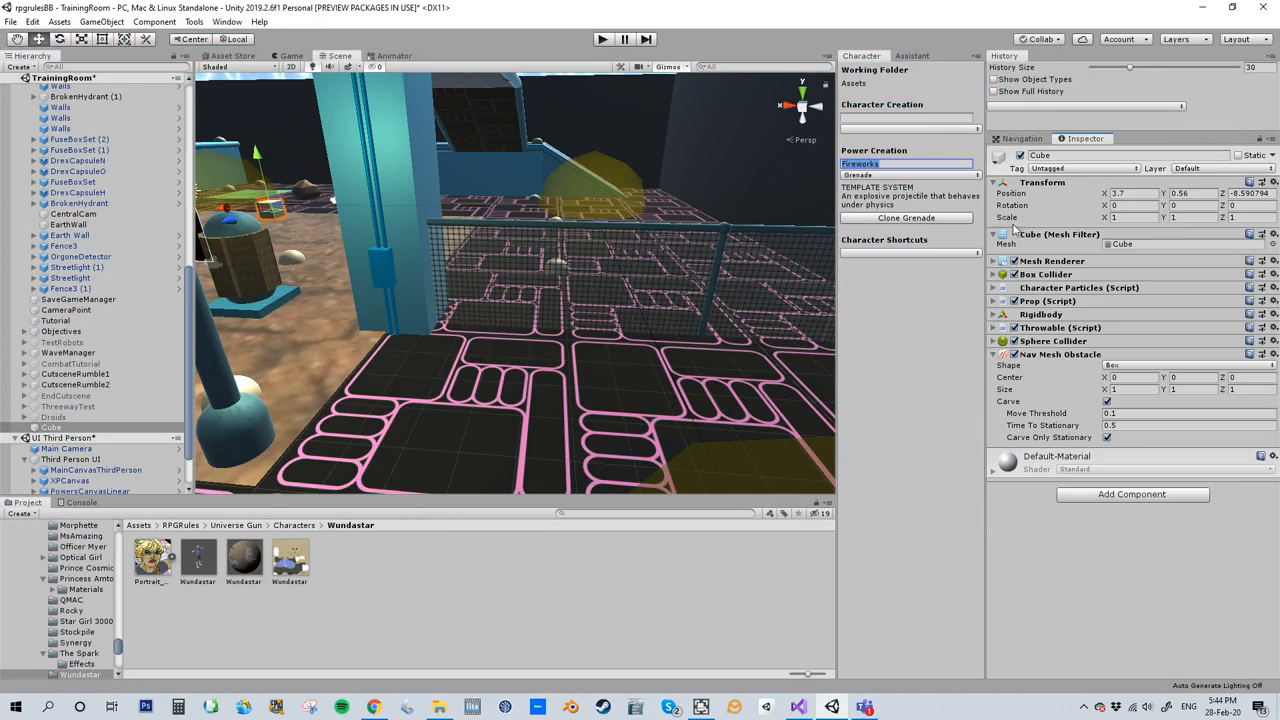
# - Review the Cube's Sphere Collider settings and the mass in its Throwable script
pyautogui.click(999, 340)
pyautogui.click(1107, 371)
pyautogui.click(994, 341)
pyautogui.click(994, 328)
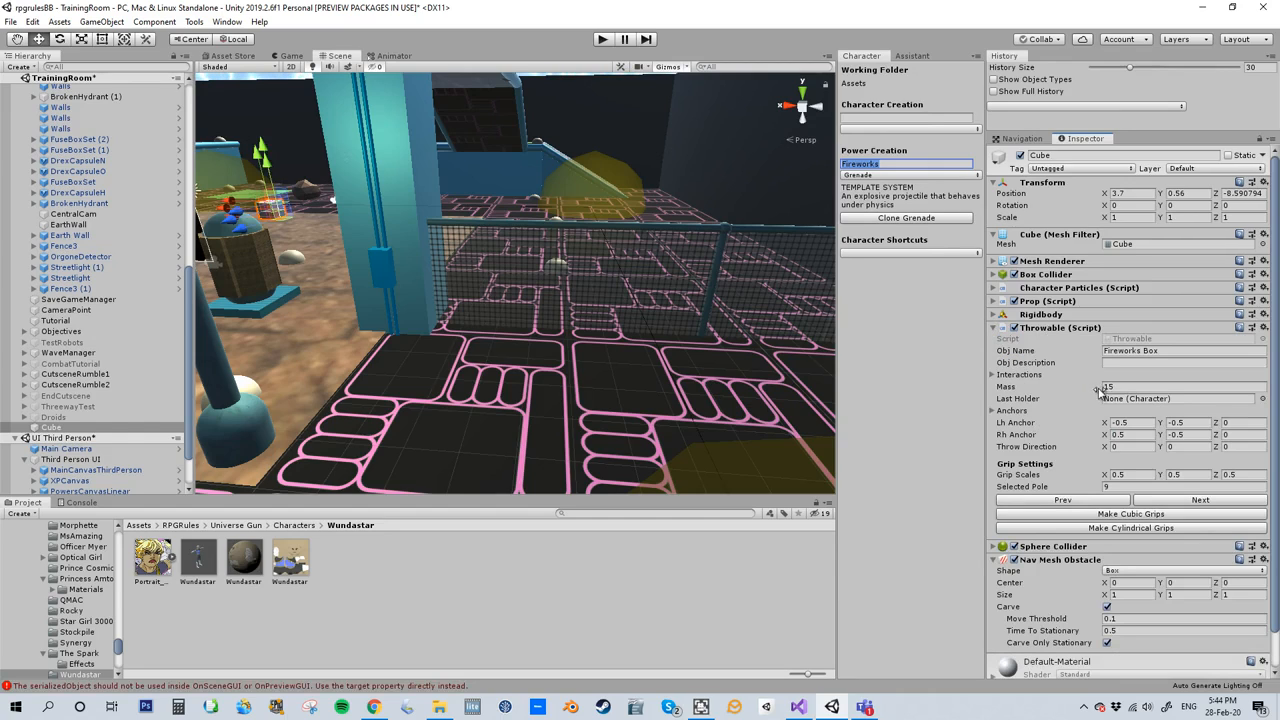
pyautogui.click(1116, 386)
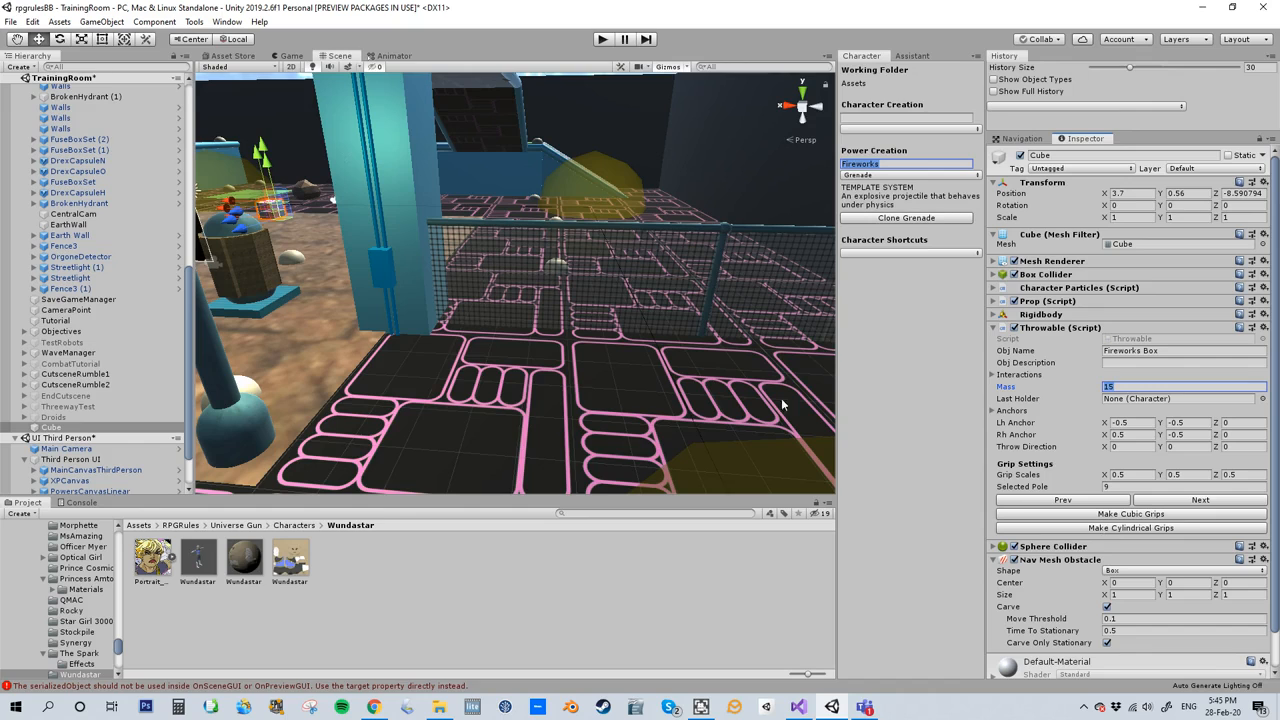
# - Frame the Cube in the scene, generate cubic grips for it, and step through the grip poles to pole 3
pyautogui.doubleClick(50, 427)
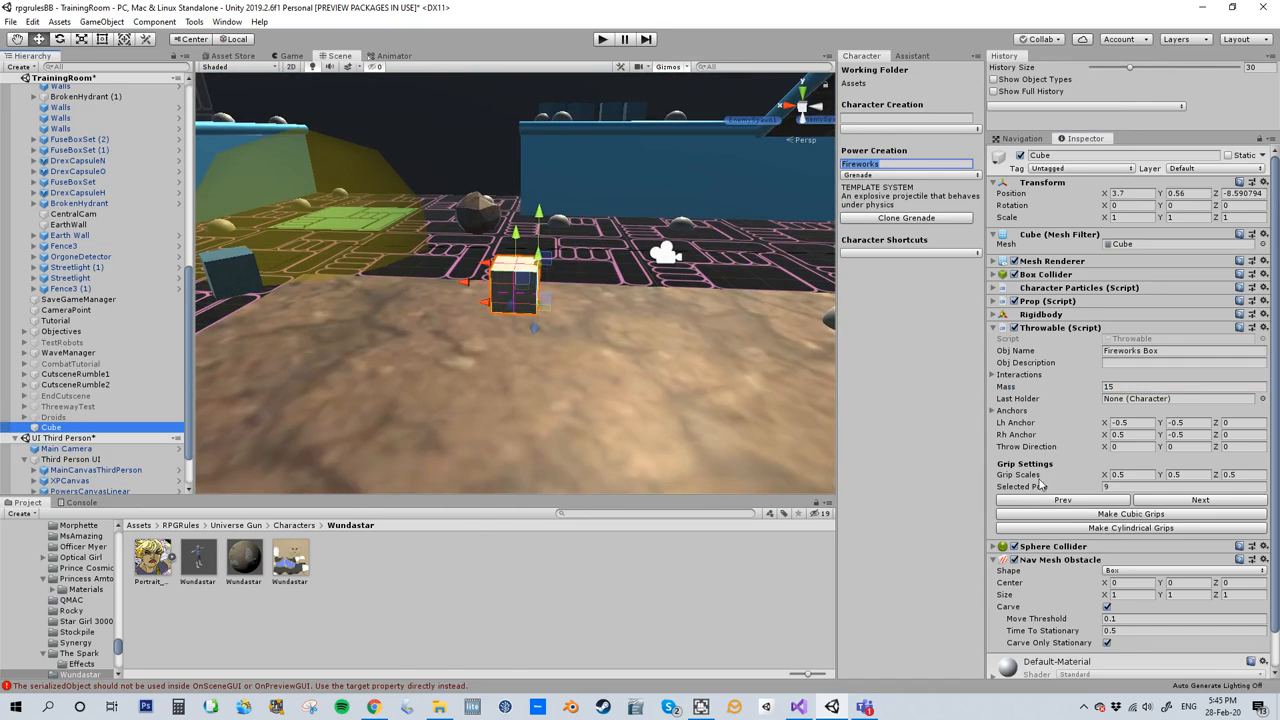
pyautogui.click(1063, 518)
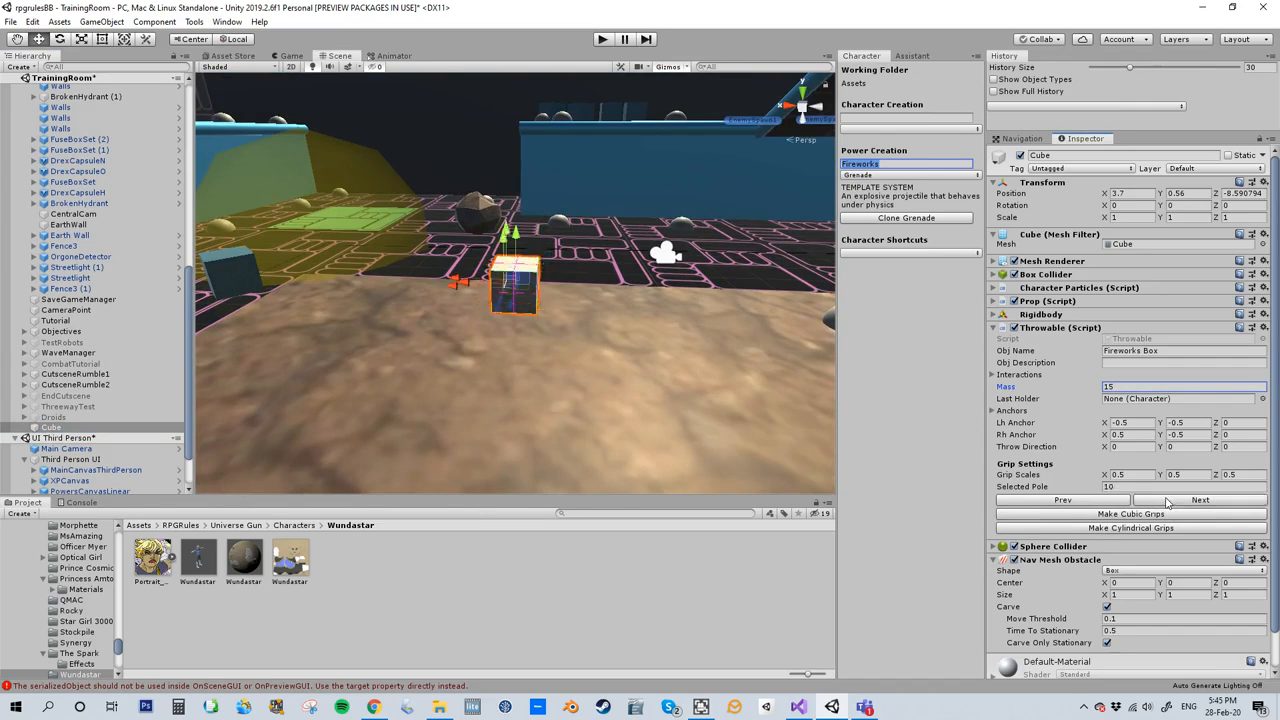
pyautogui.click(1166, 503)
pyautogui.click(1166, 503)
pyautogui.click(1166, 503)
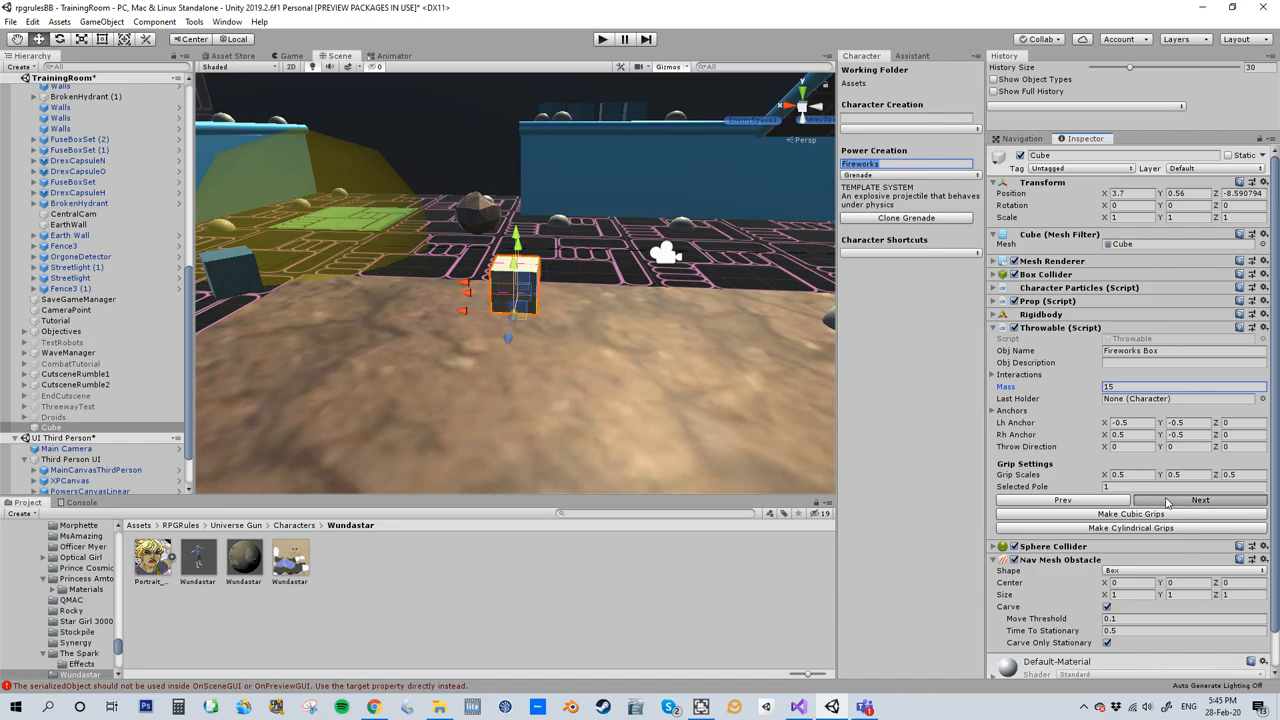
pyautogui.click(1166, 503)
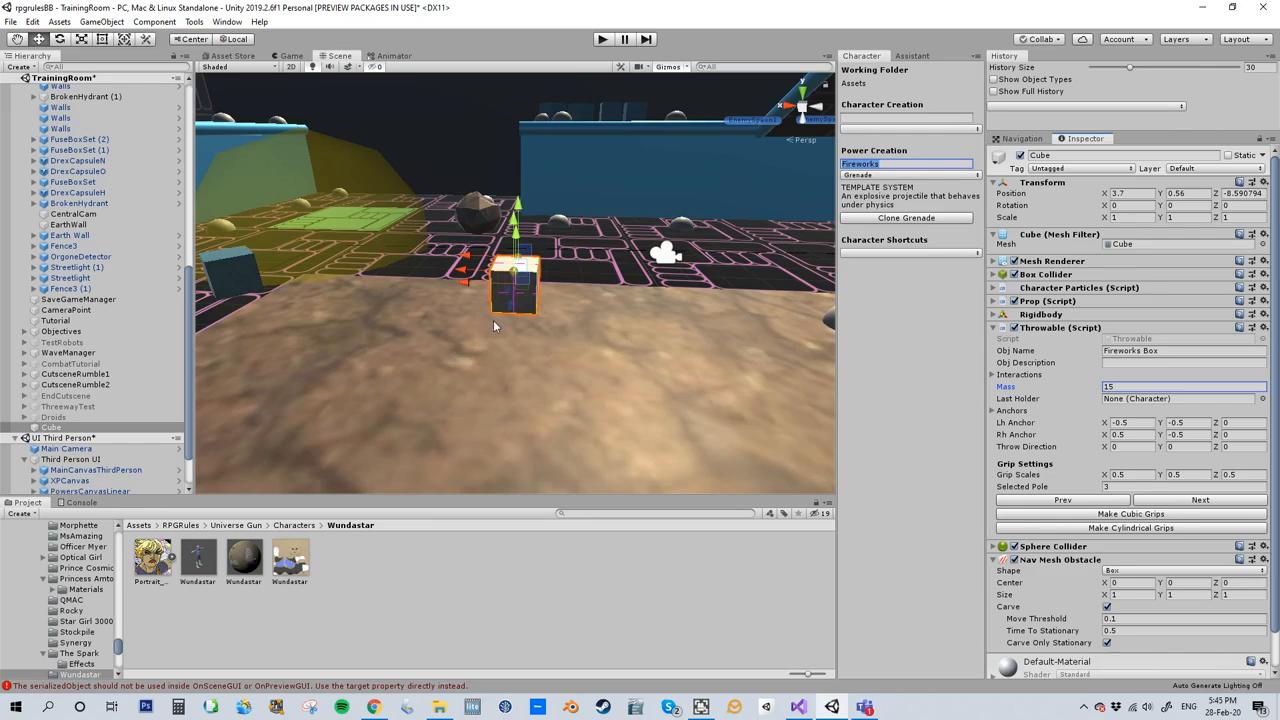
# - Add one passive to the Cube's Prop script and assign the Material Metal status to it
pyautogui.click(994, 302)
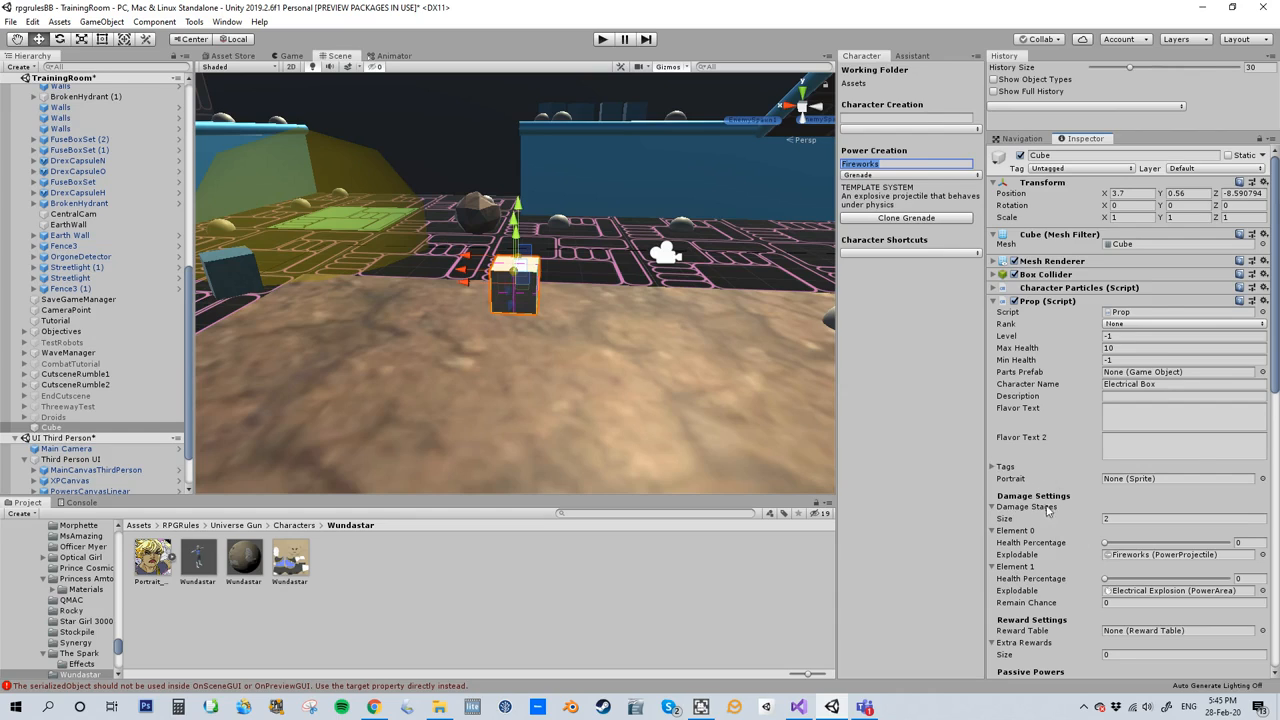
pyautogui.scroll(-3, 1063, 561)
pyautogui.click(1110, 575)
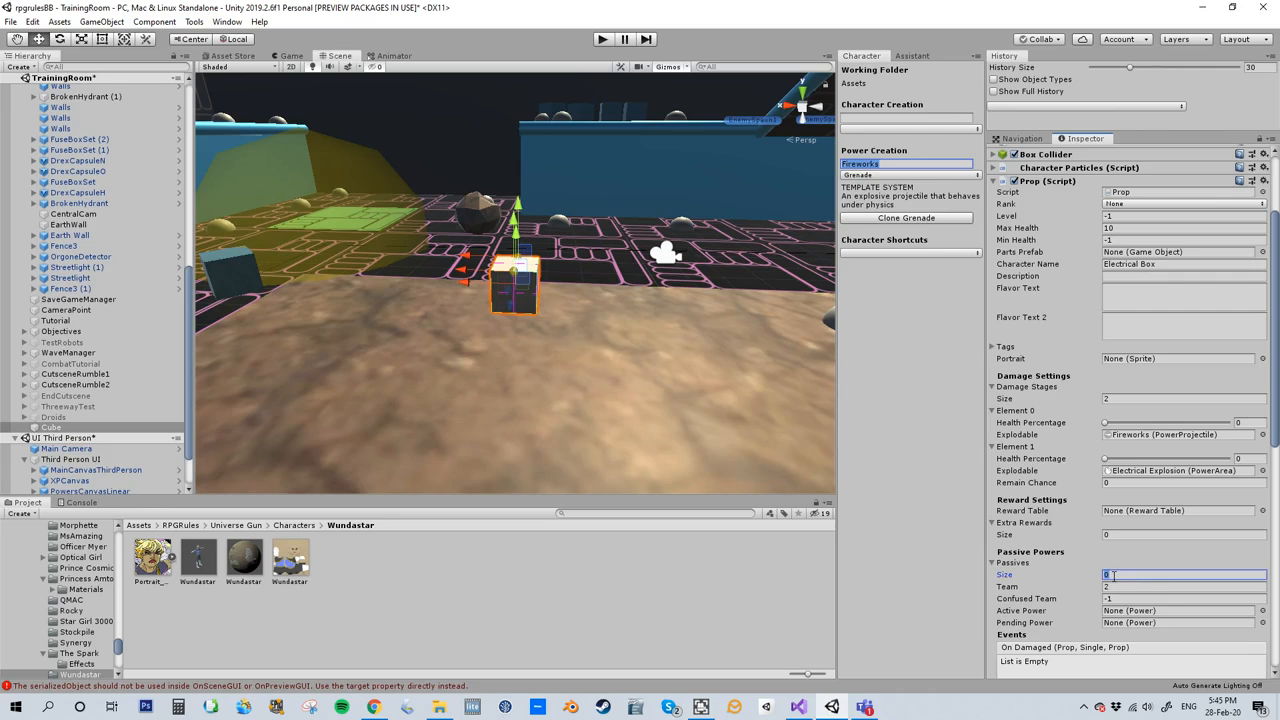
pyautogui.press('Return')
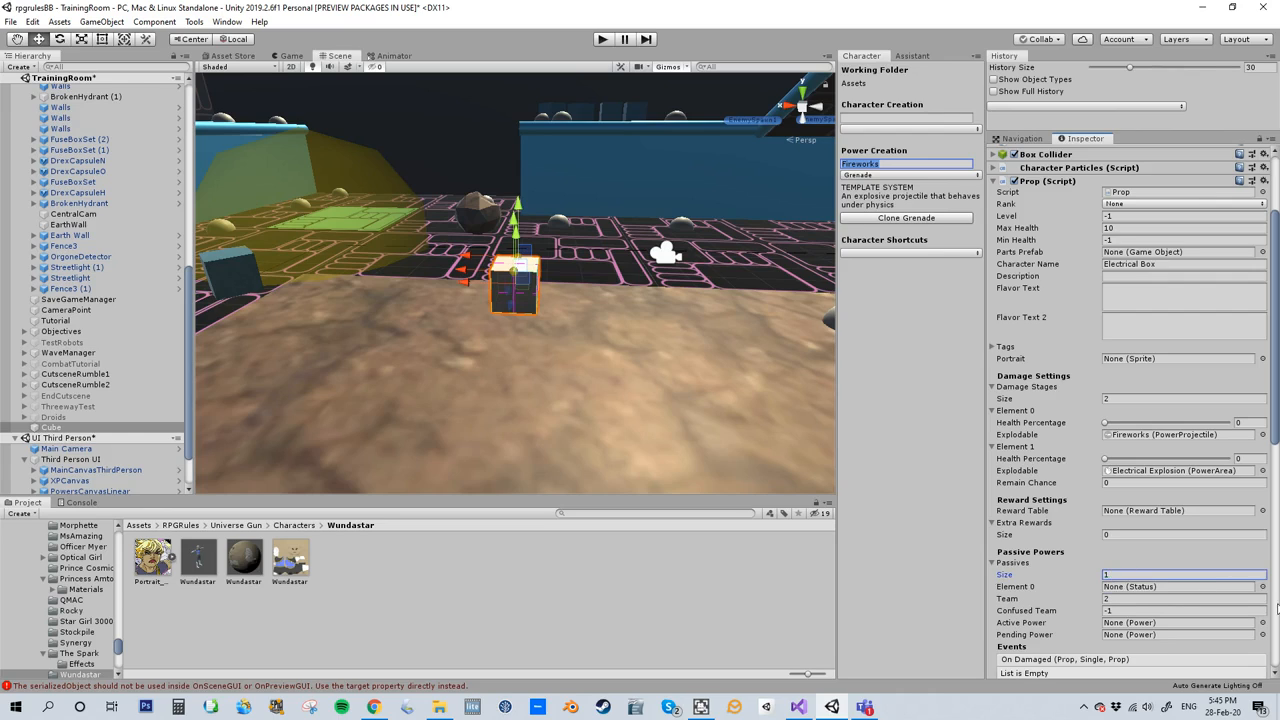
pyautogui.click(1262, 587)
pyautogui.write('mater')
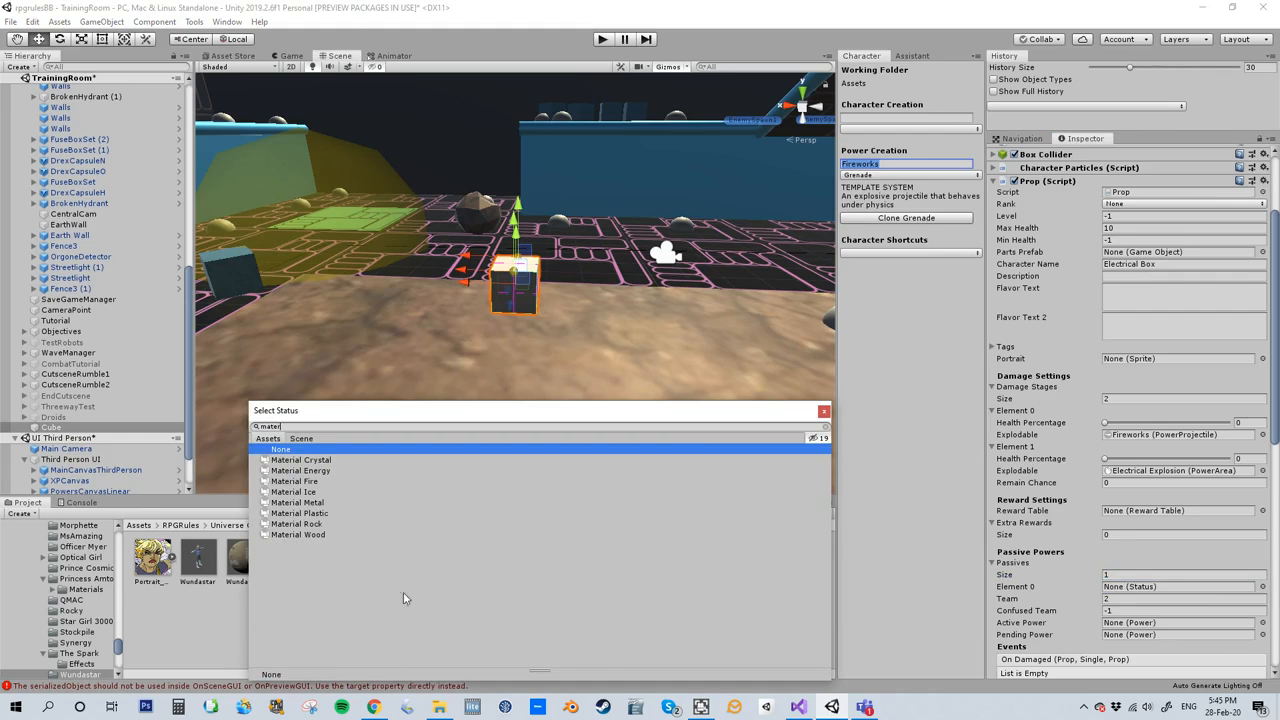
pyautogui.doubleClick(312, 503)
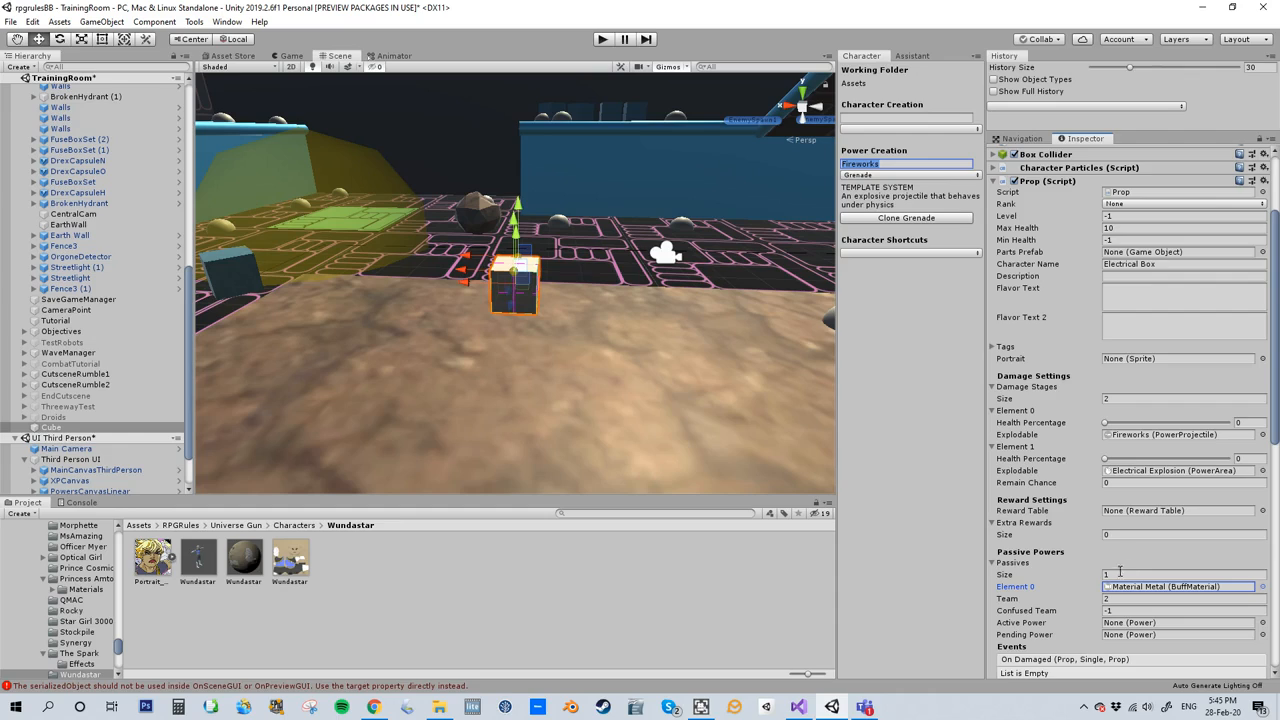